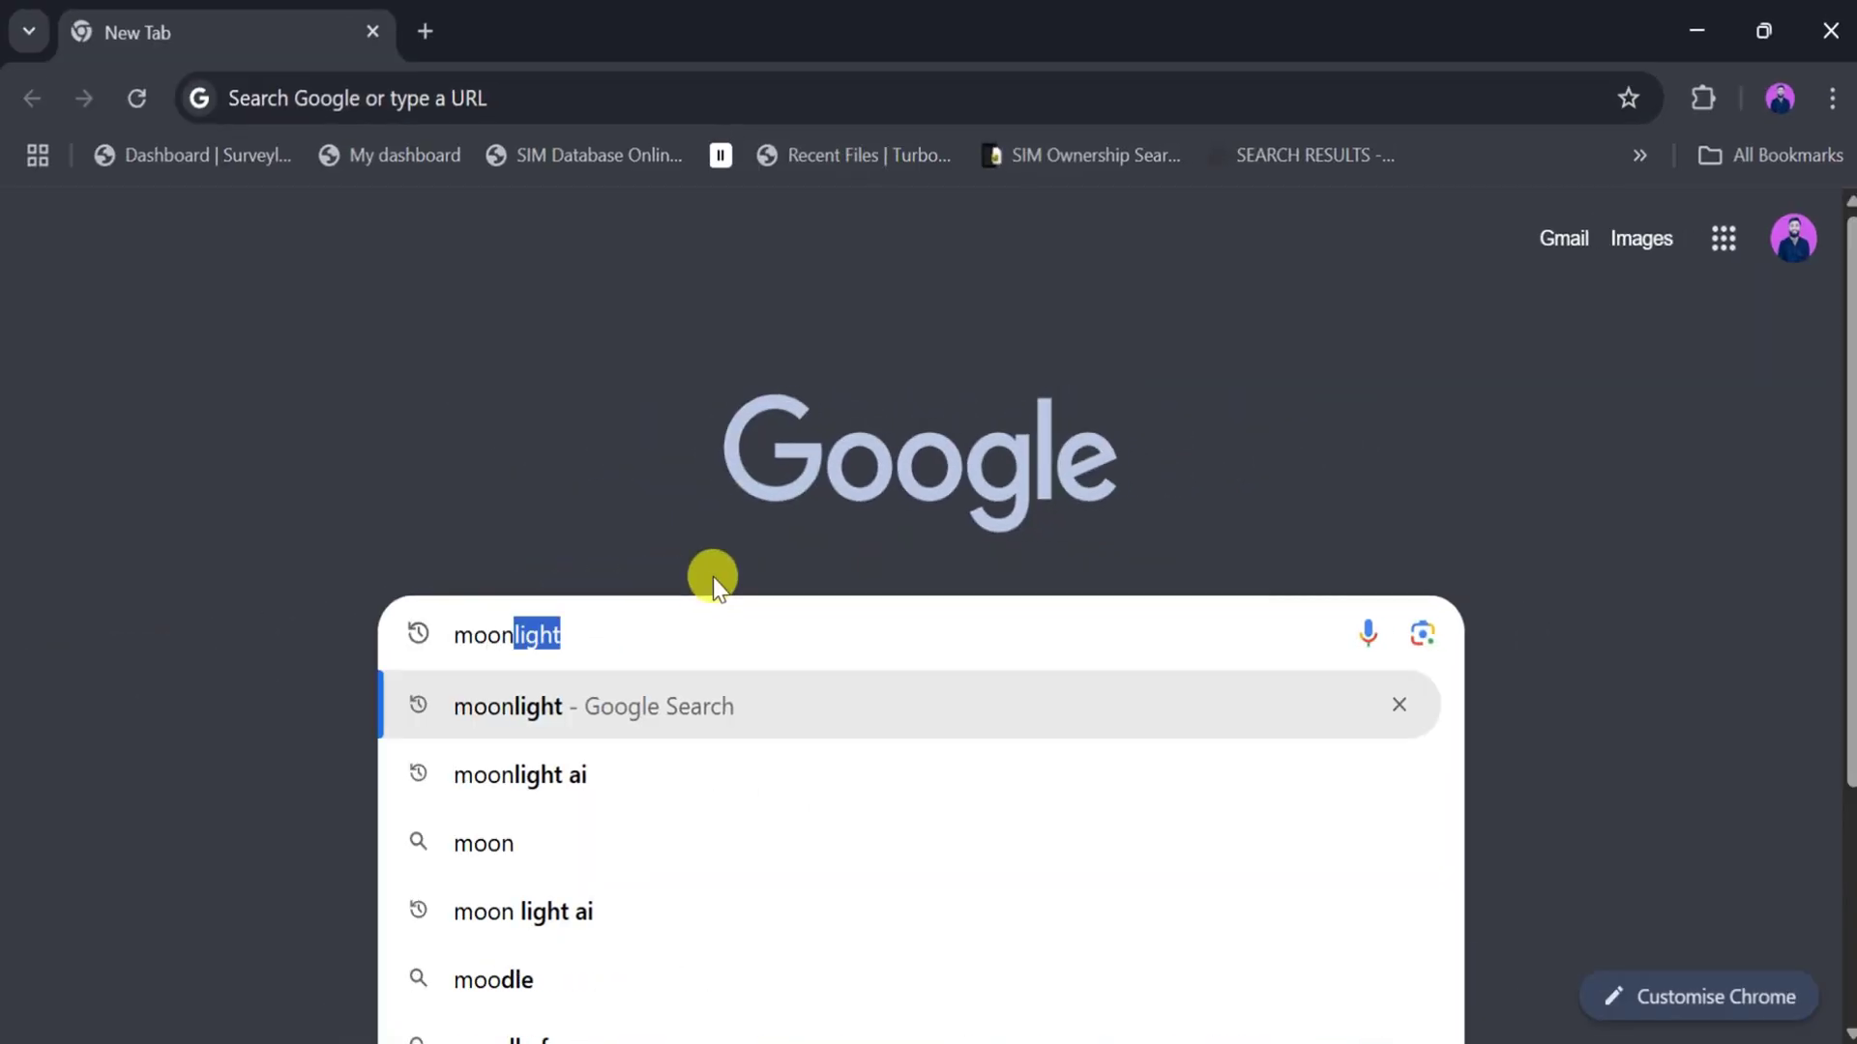
Step: Search Google for 'moonlight ai'
type("ight ai")
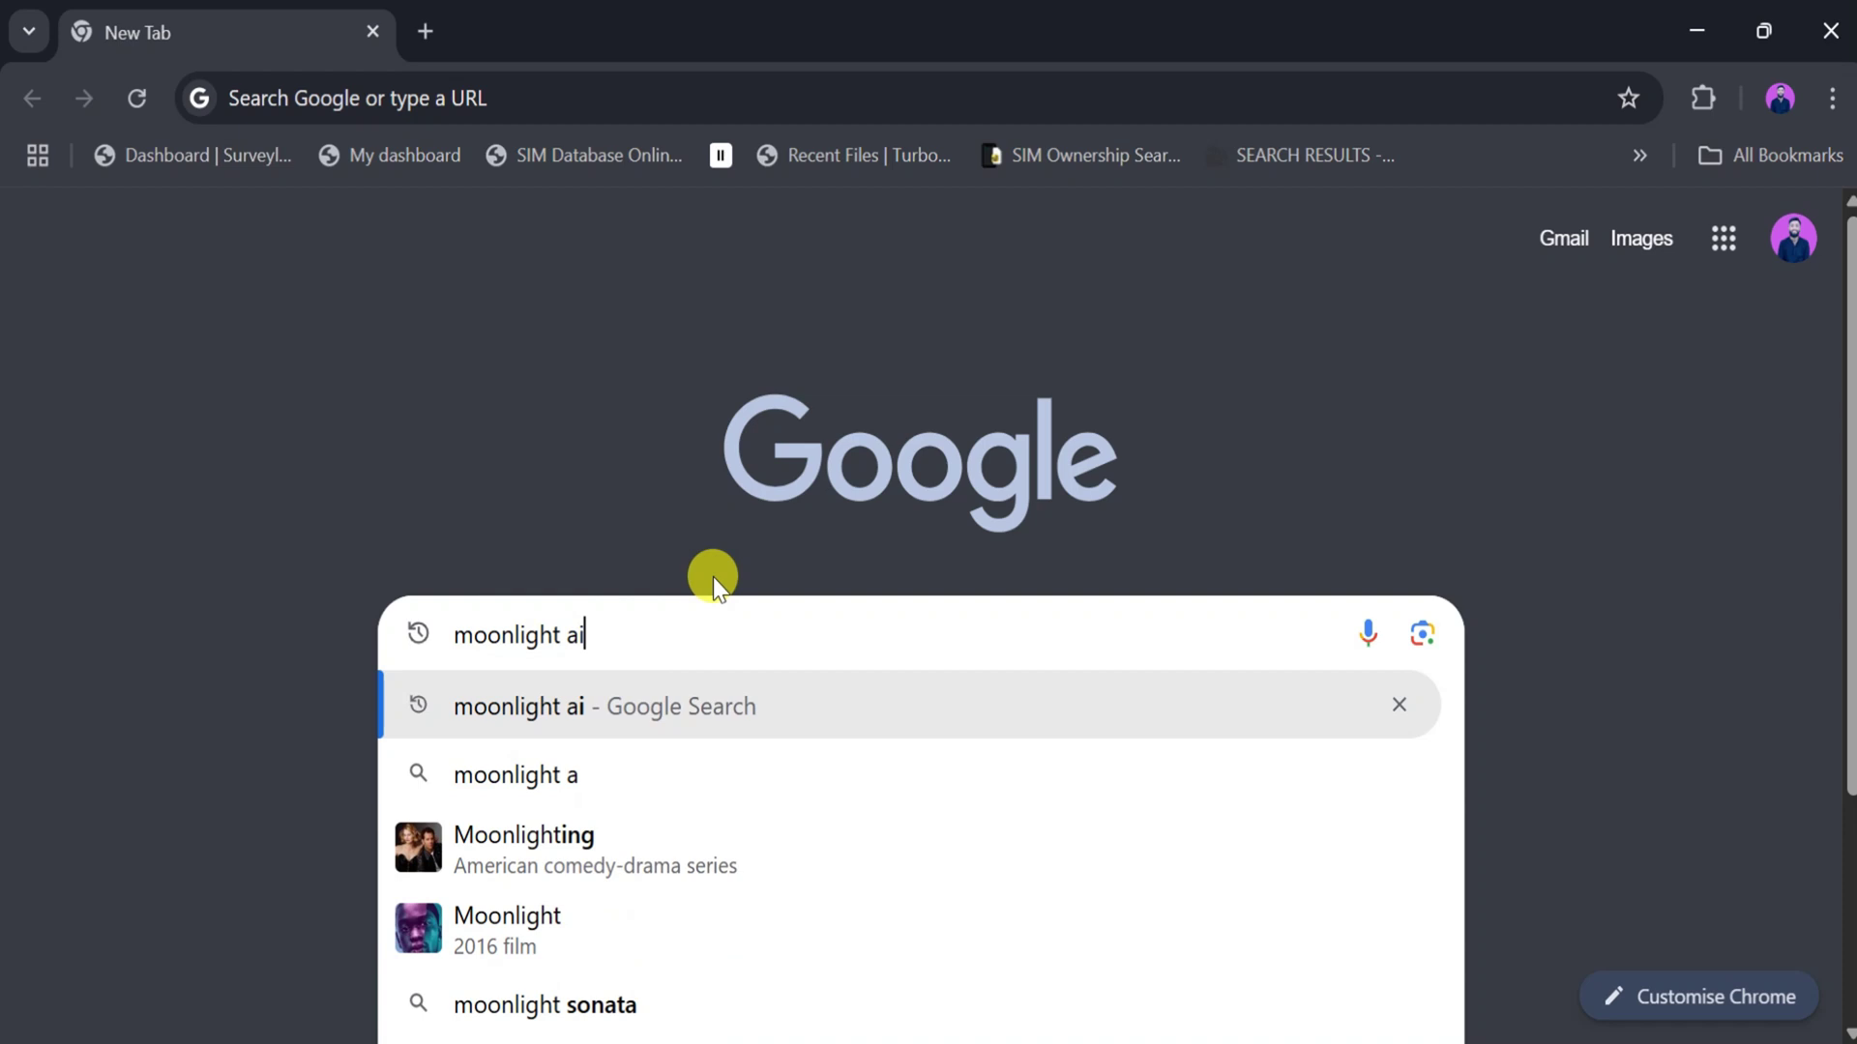
key("Return")
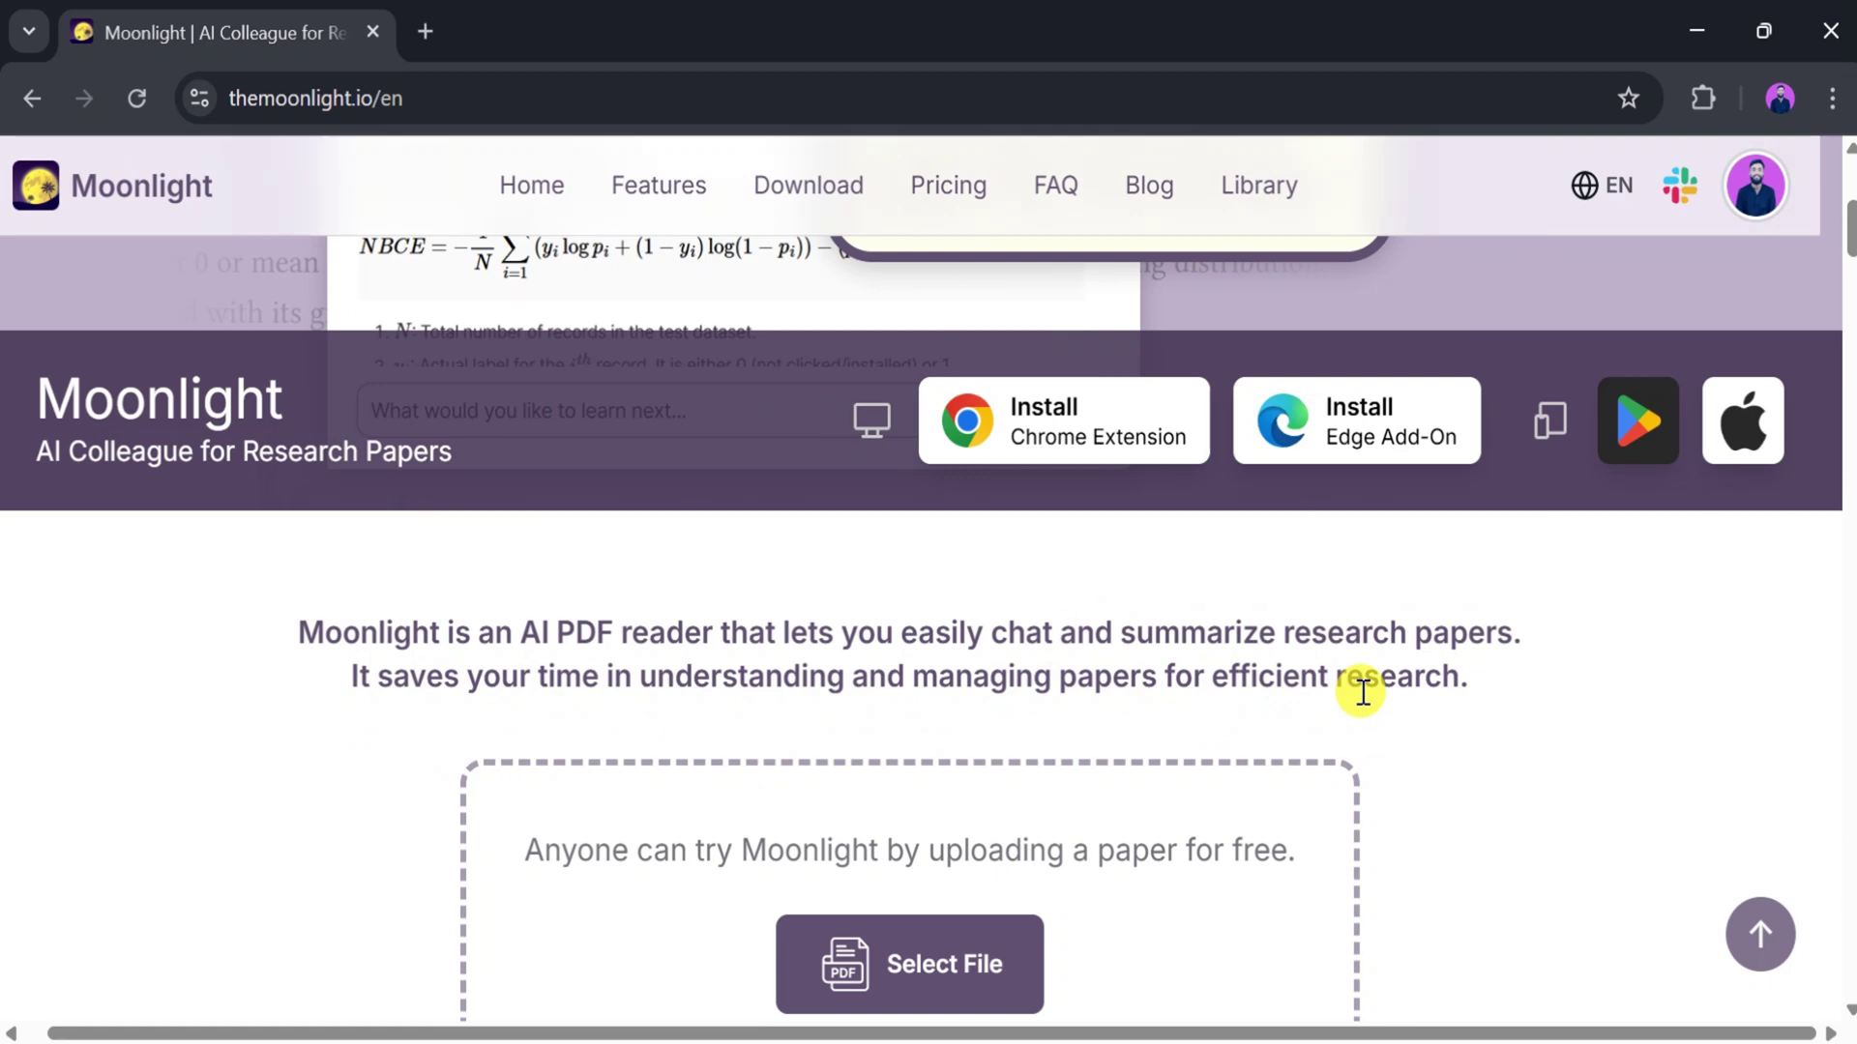
Step: Scroll the Moonlight homepage down to the tool bar with Explain, Highlight, Translate, Comment and Chat
scroll(1451, 687, "down", 5)
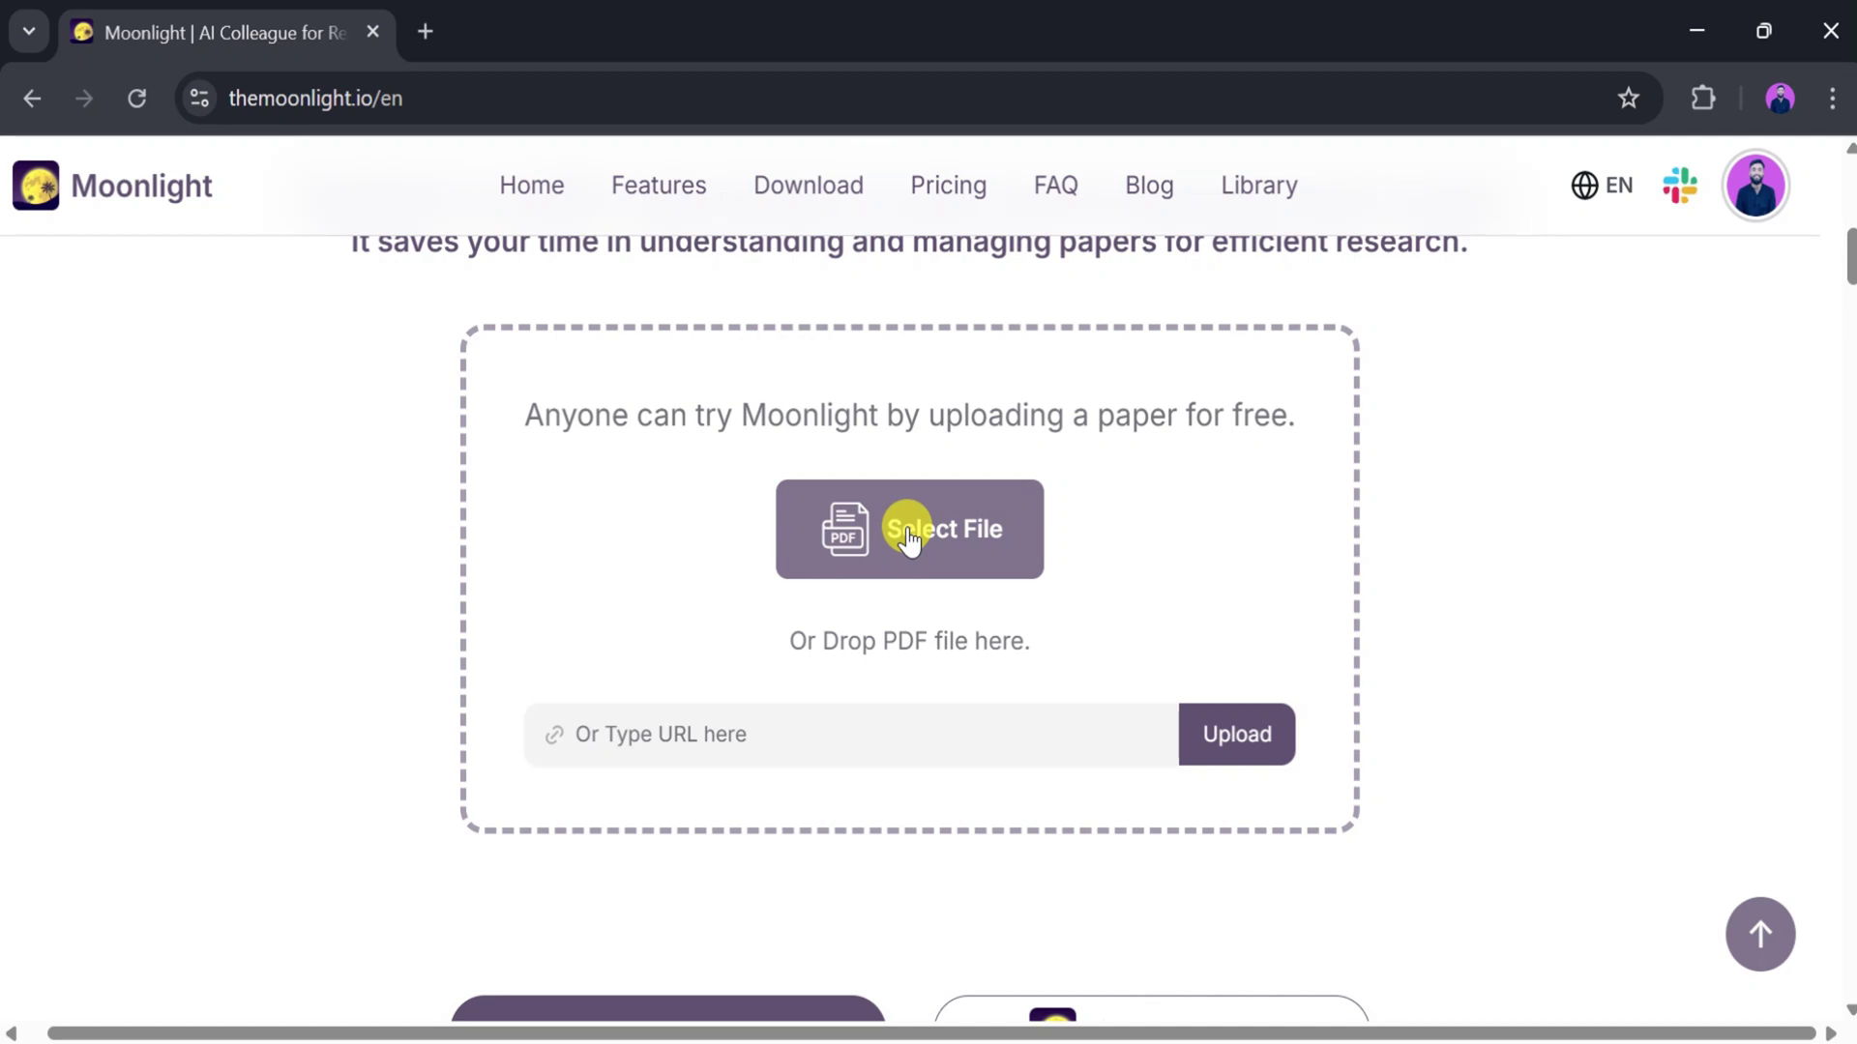
scroll(1003, 638, "down", 2)
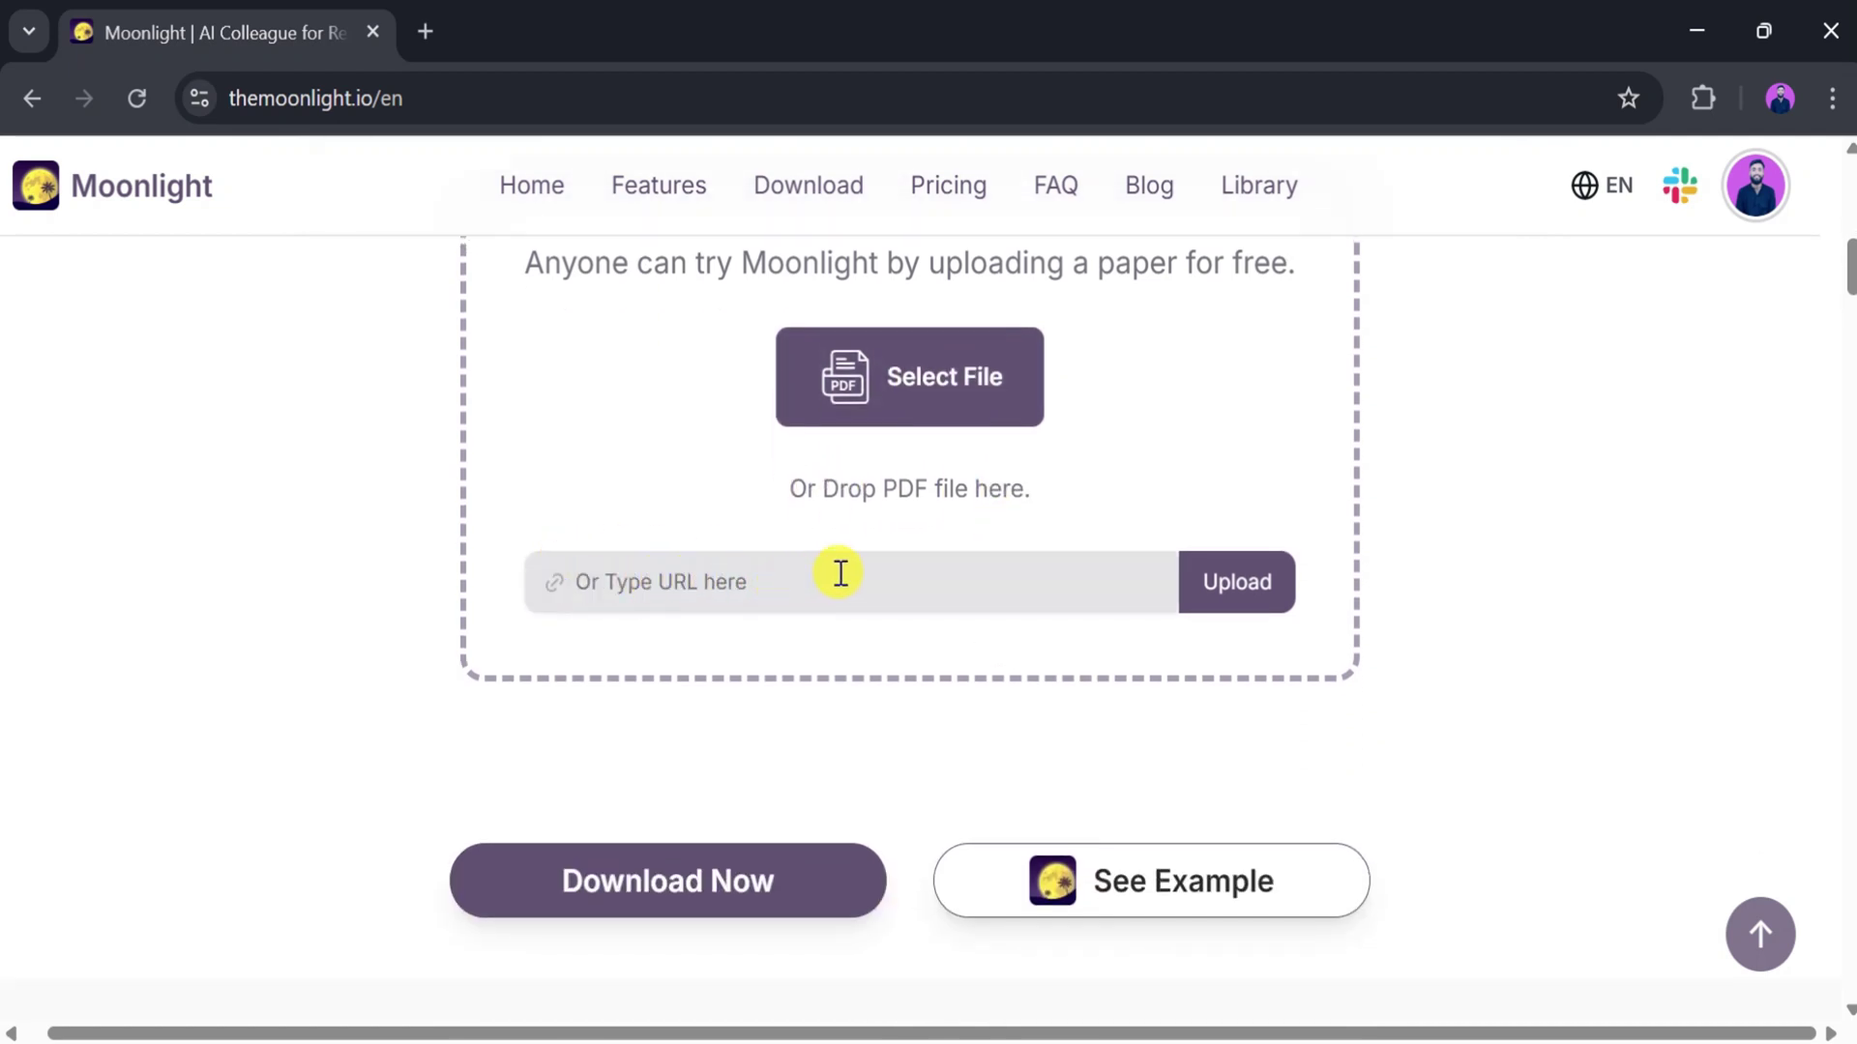
scroll(840, 573, "down", 8)
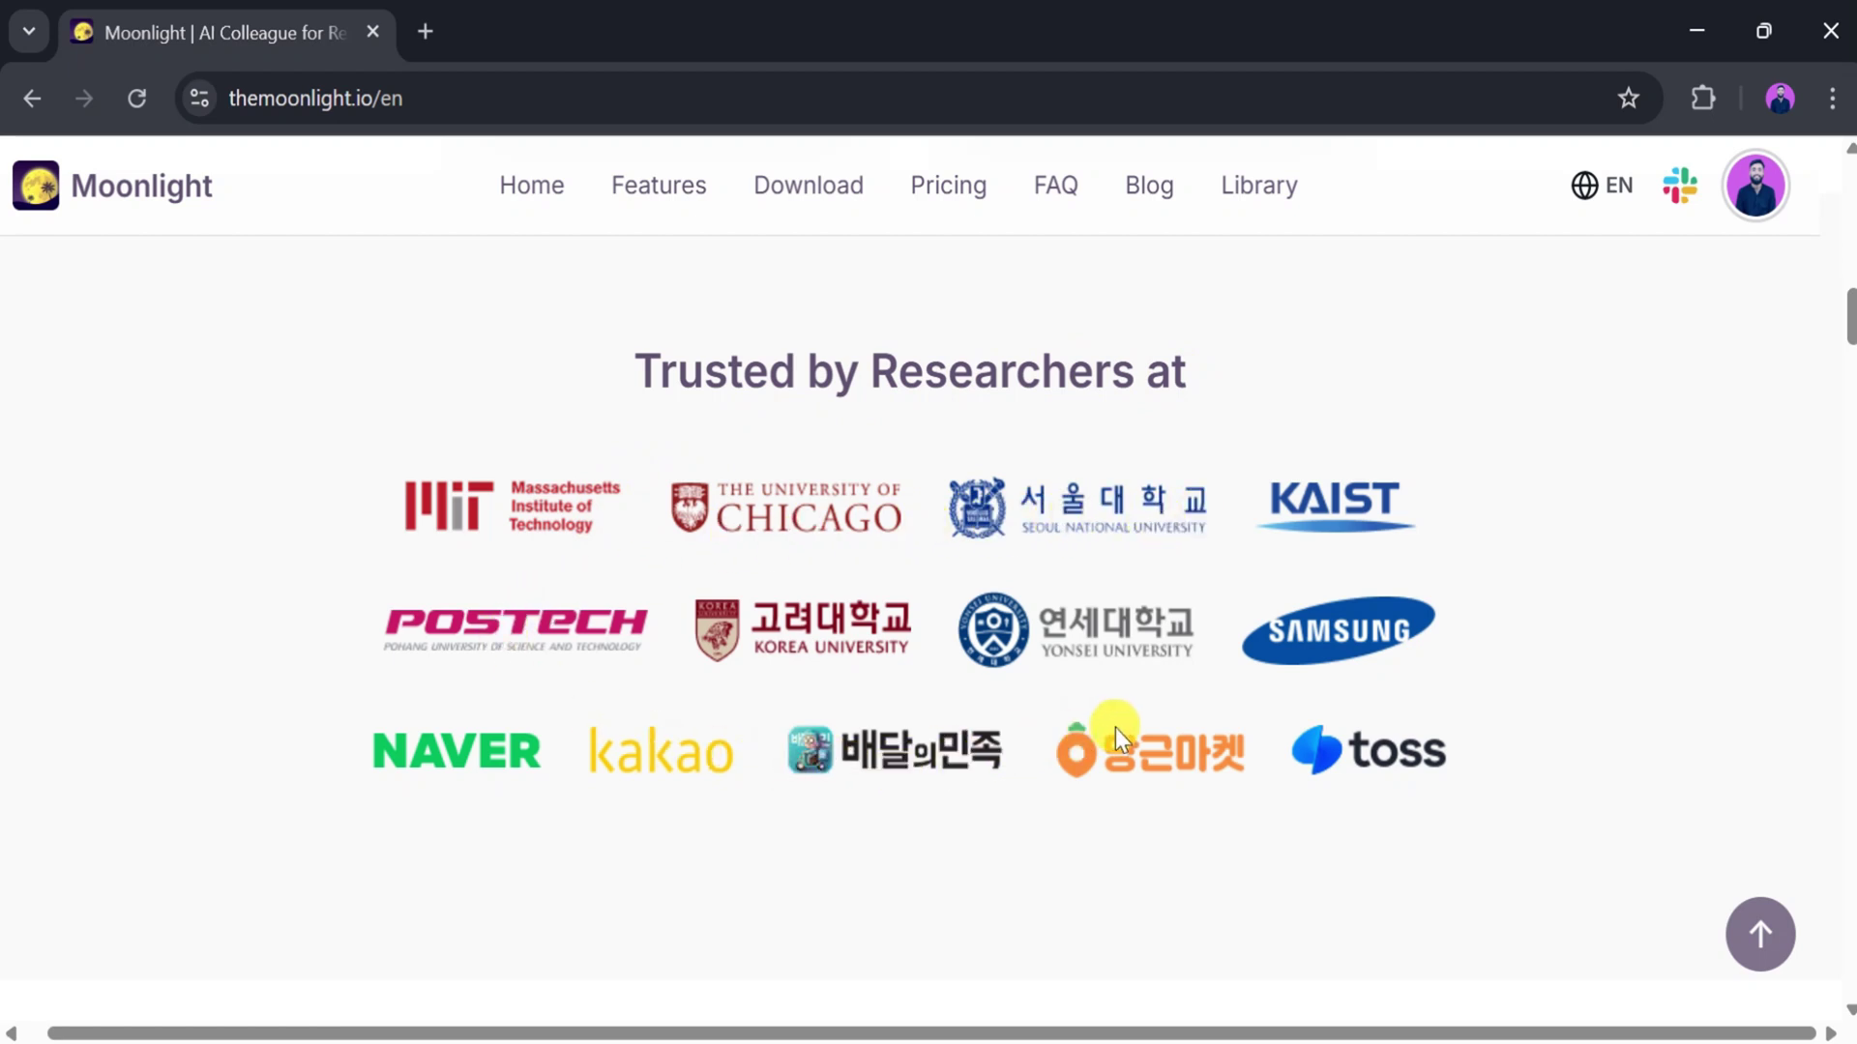
scroll(1116, 728, "down", 6)
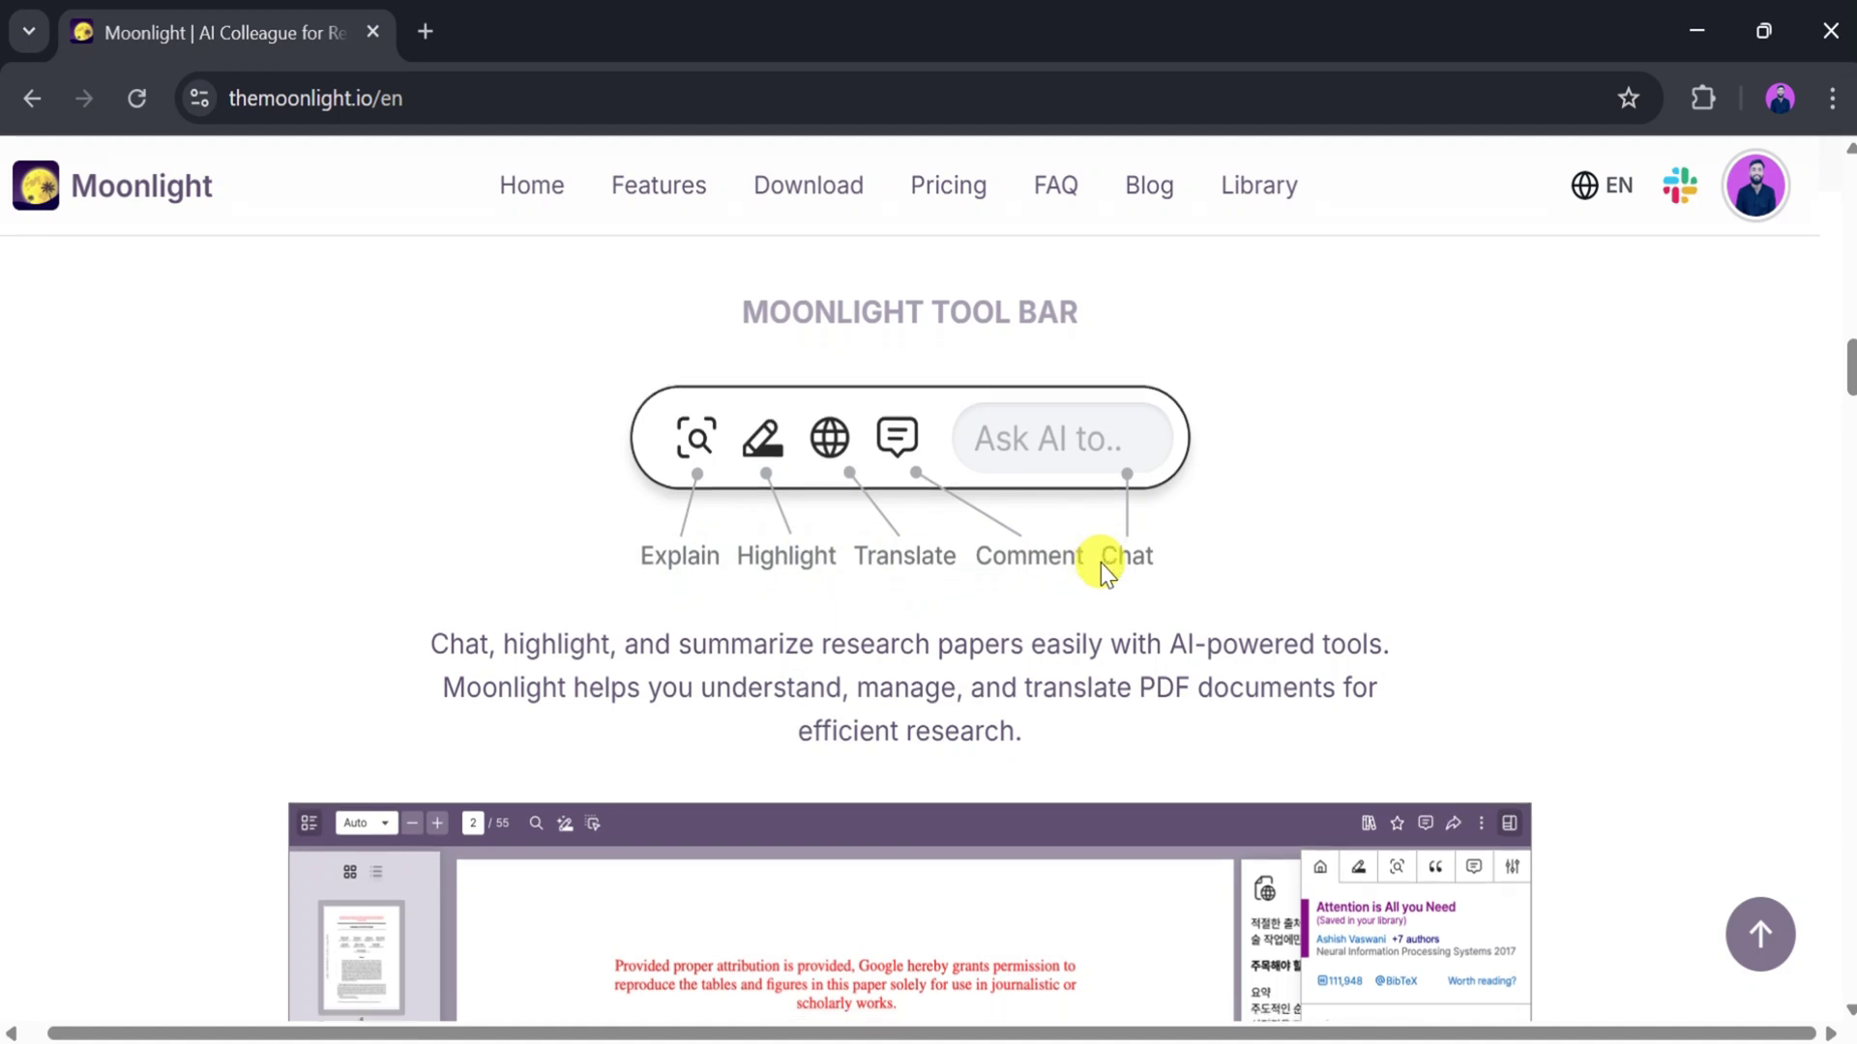
Step: Scroll back up the Moonlight: AI Colleague for Research Papers Web Store listing
scroll(1100, 563, "up", 10)
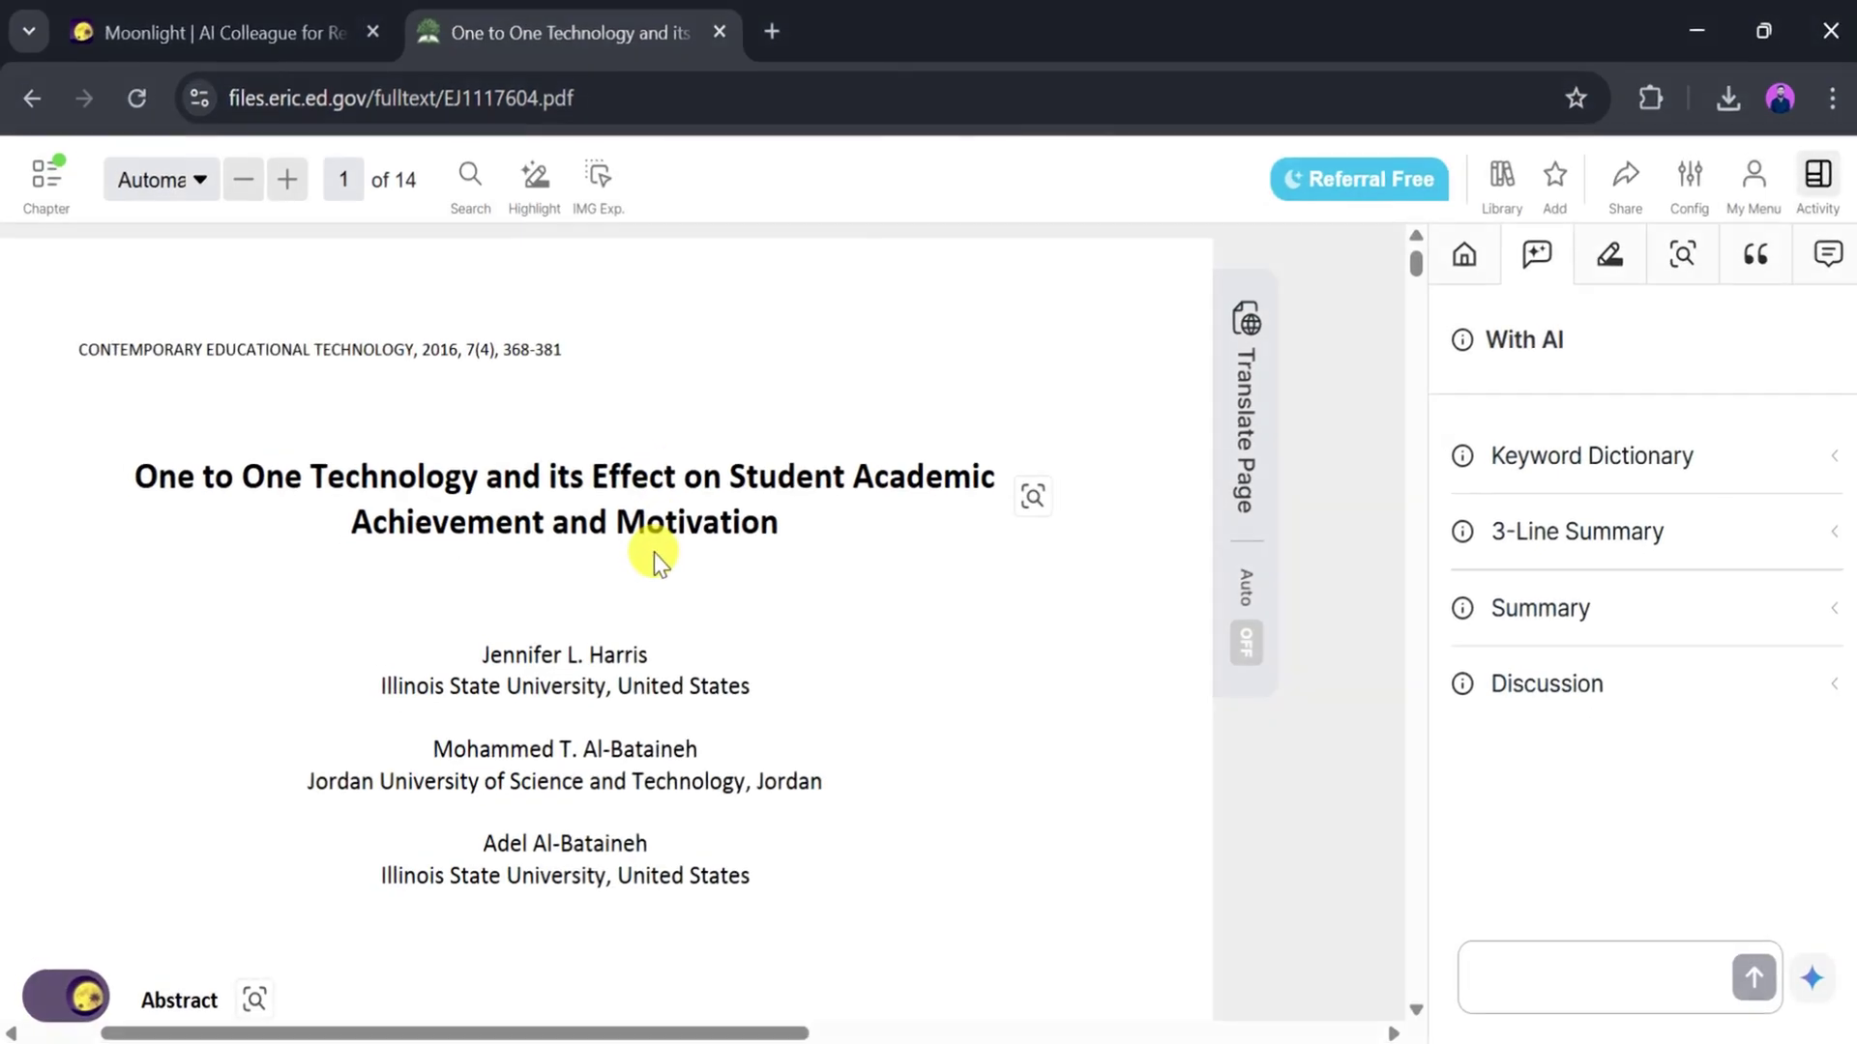
Step: Get the AI explanation of the paper's Abstract
scroll(654, 557, "down", 3)
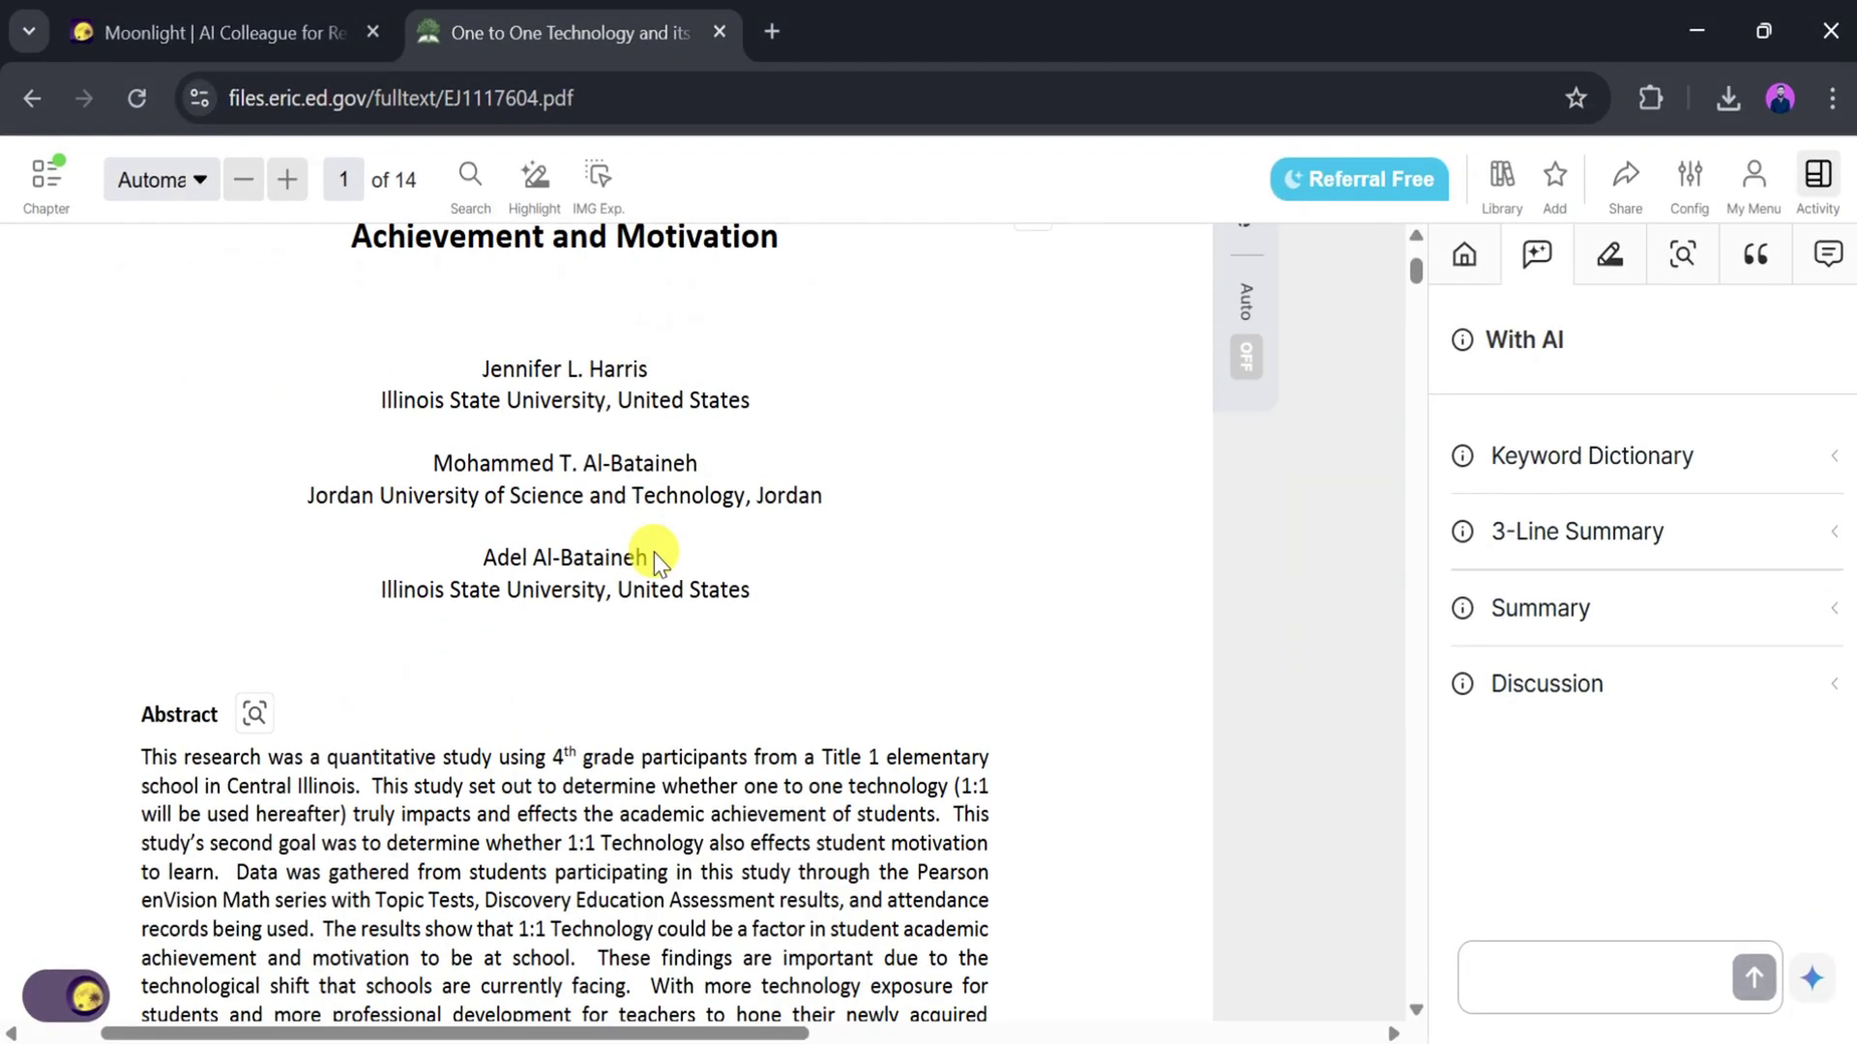
scroll(654, 553, "down", 2)
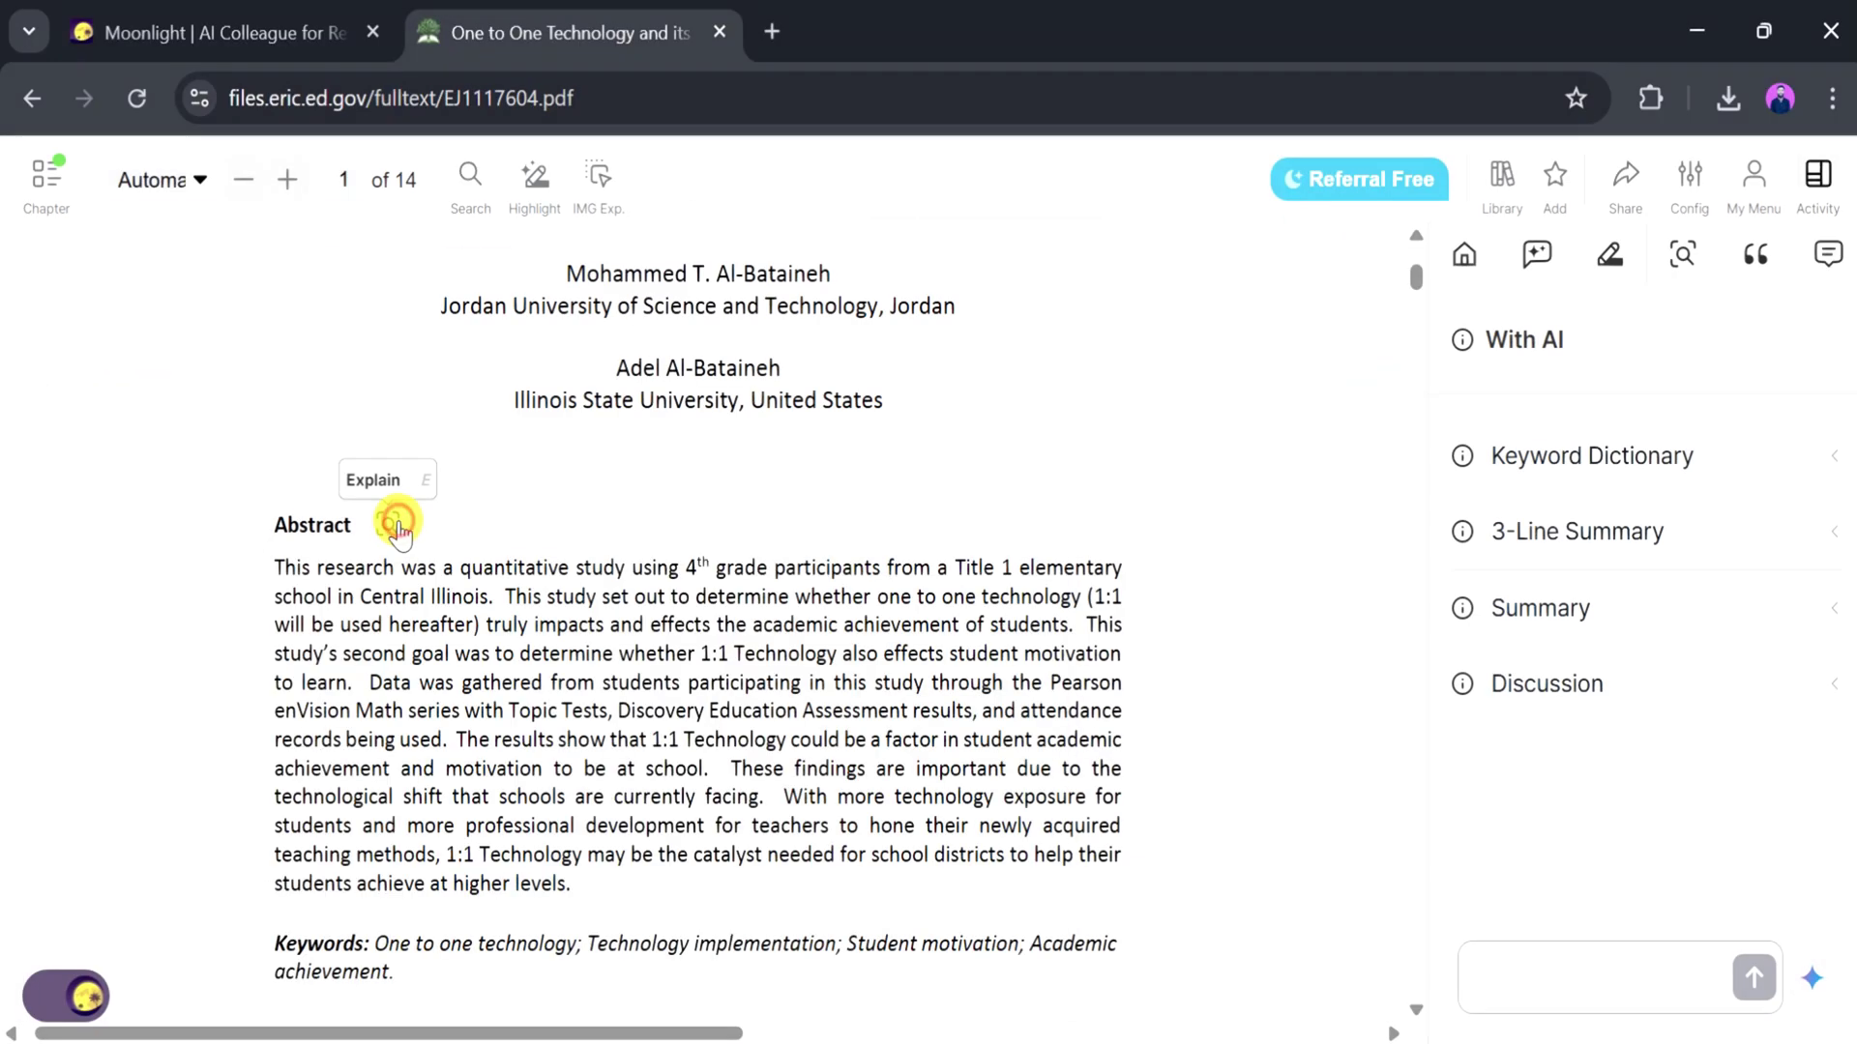
left_click(391, 525)
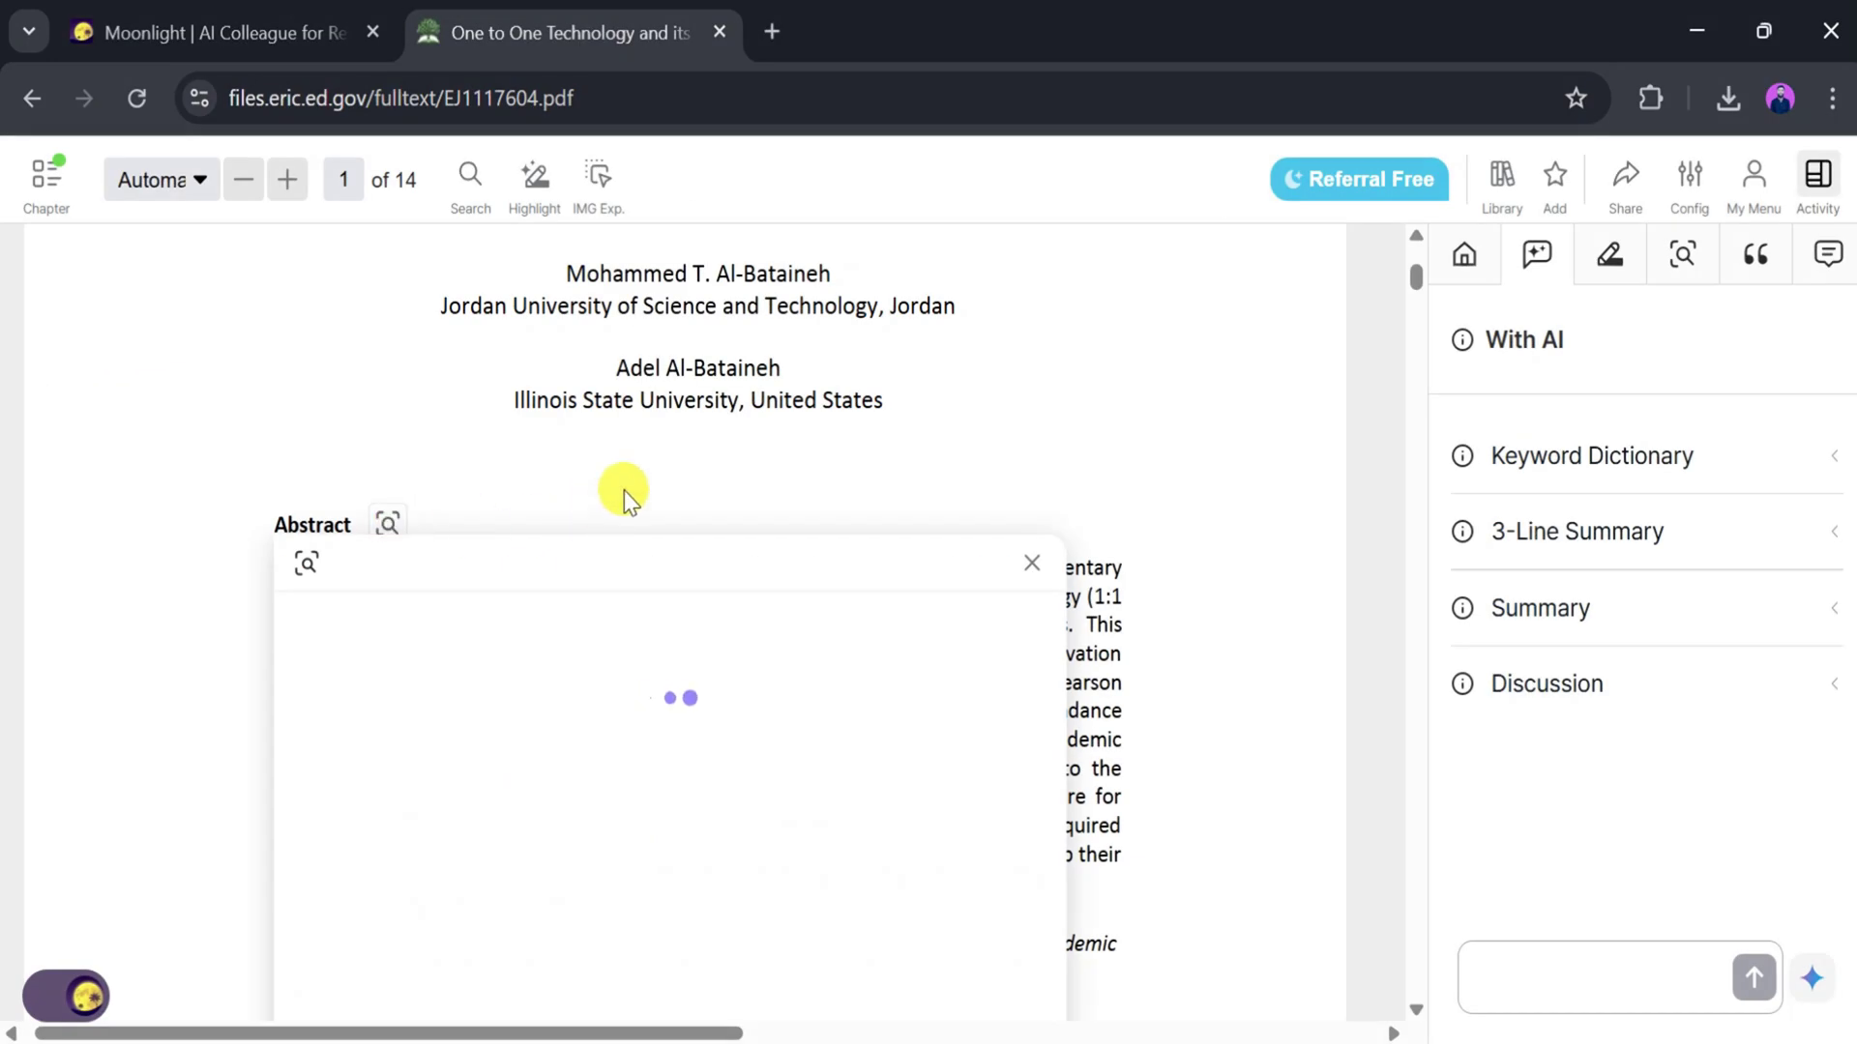
scroll(624, 491, "down", 3)
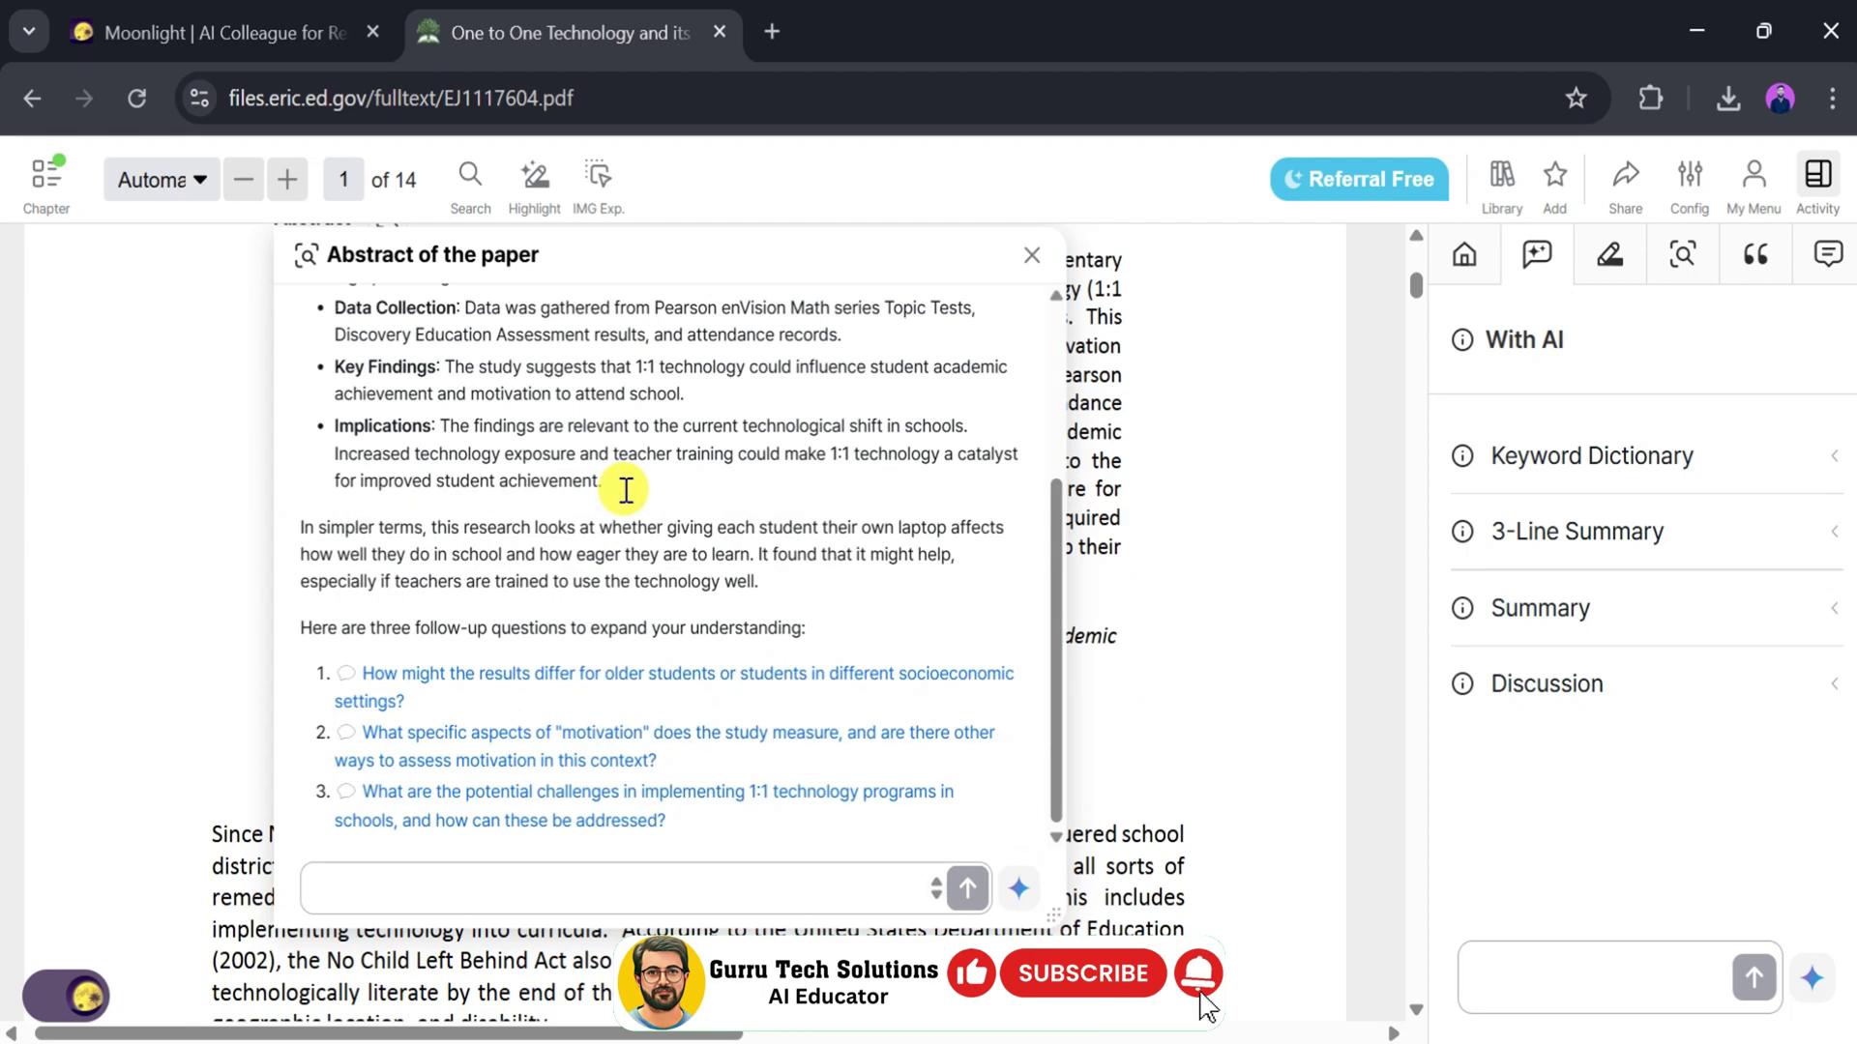
scroll(609, 474, "up", 4)
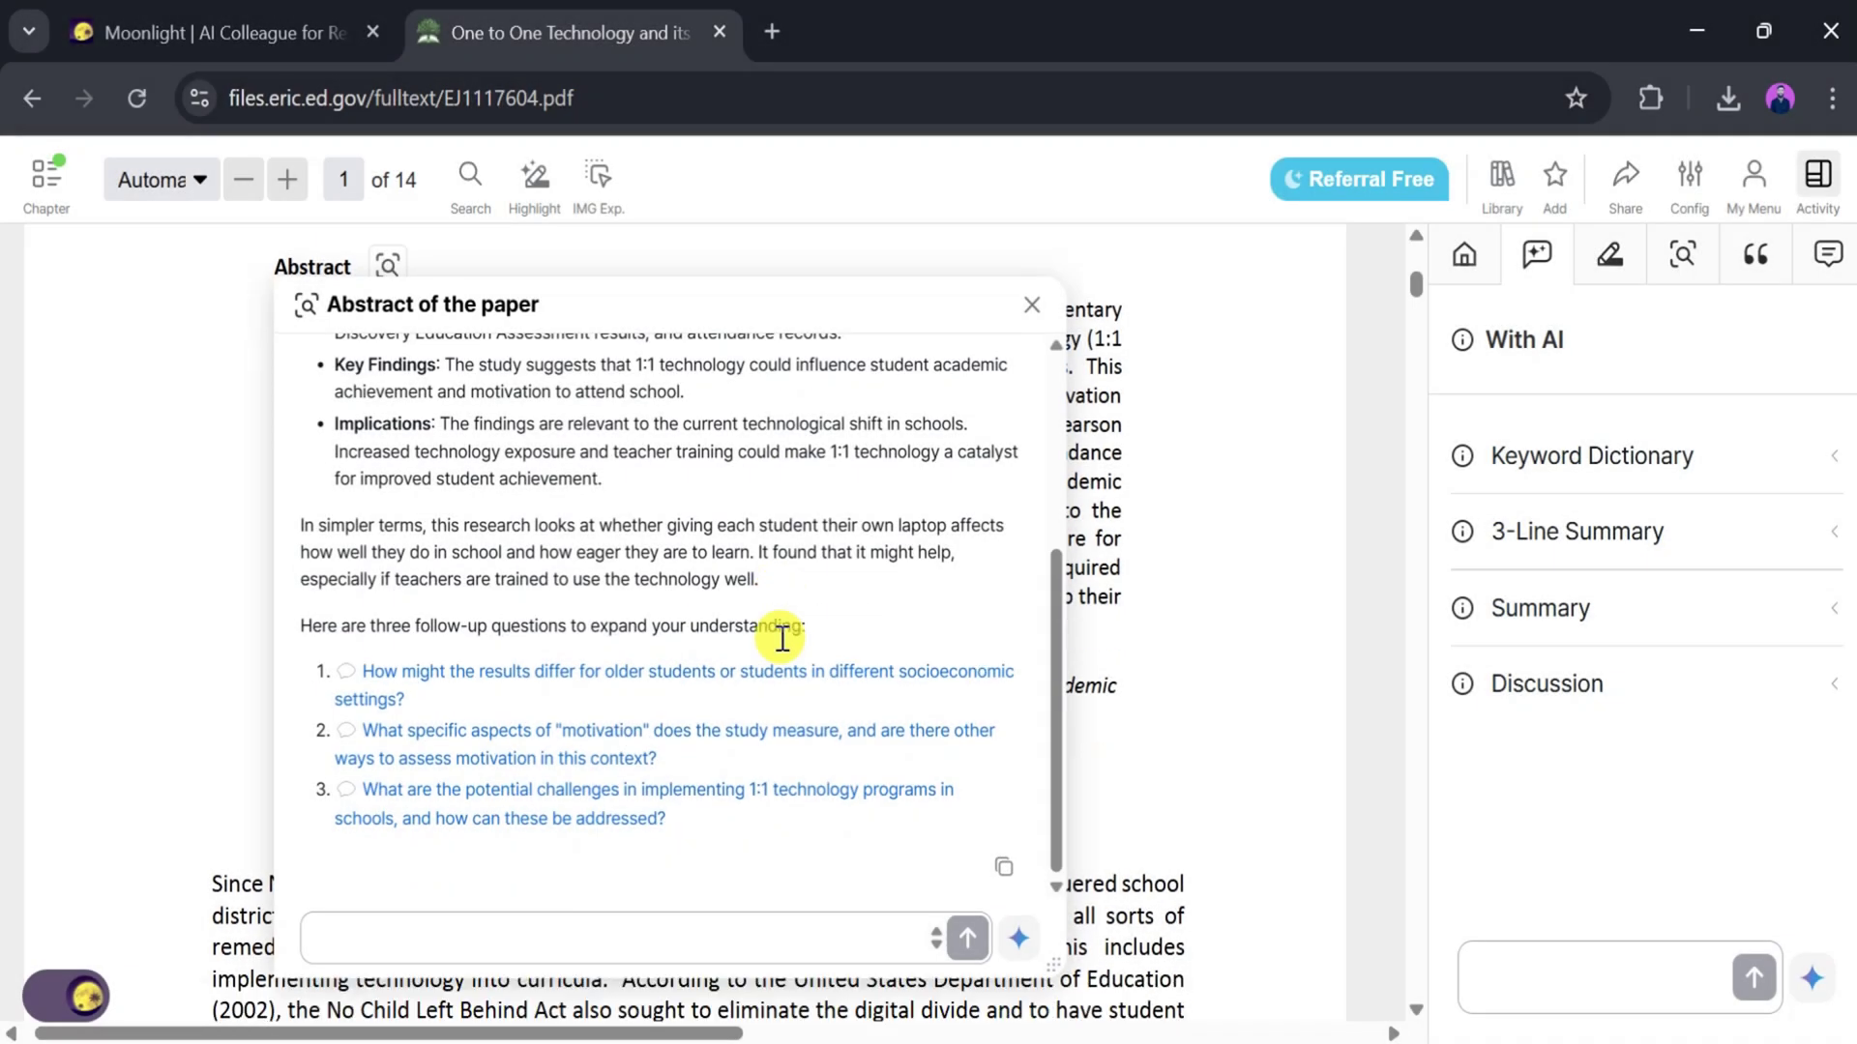
scroll(916, 685, "down", 2)
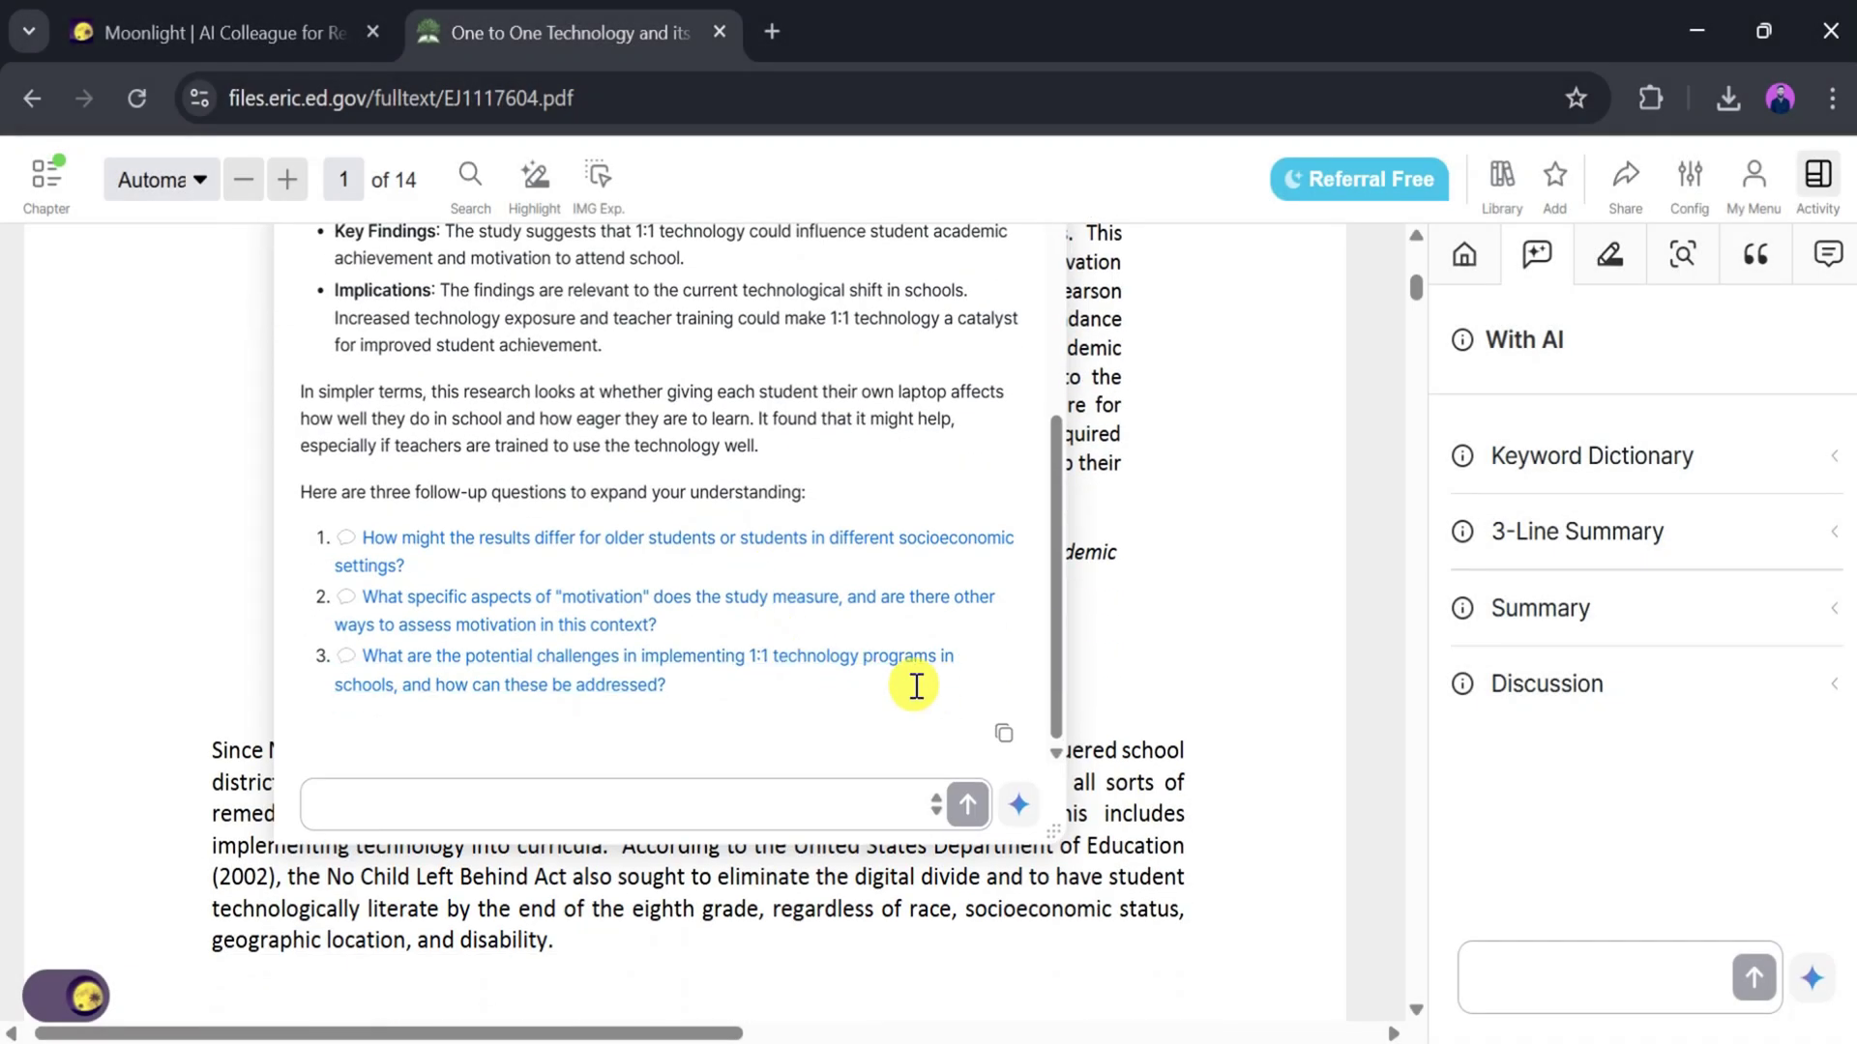
Step: Copy the AI's abstract breakdown and paste it into the chat box
left_click(1005, 735)
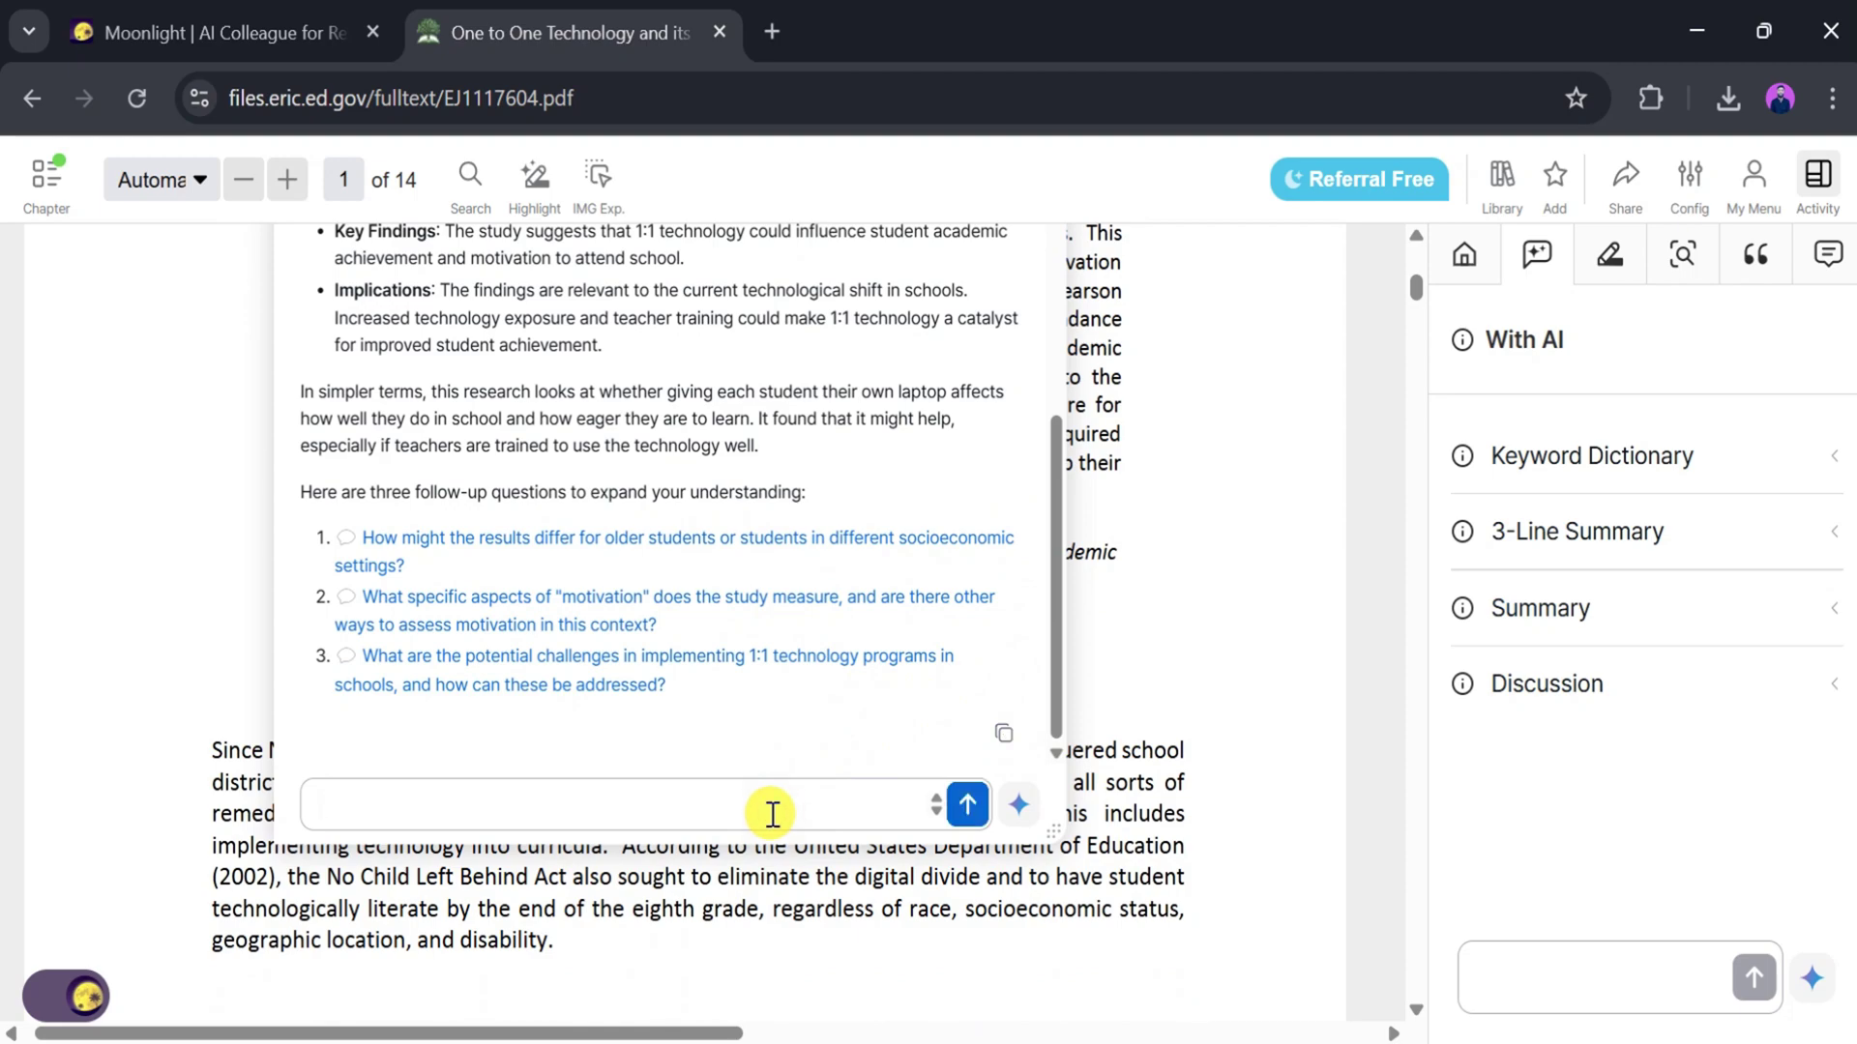
key("ctrl+v")
scroll(656, 839, "up", 10)
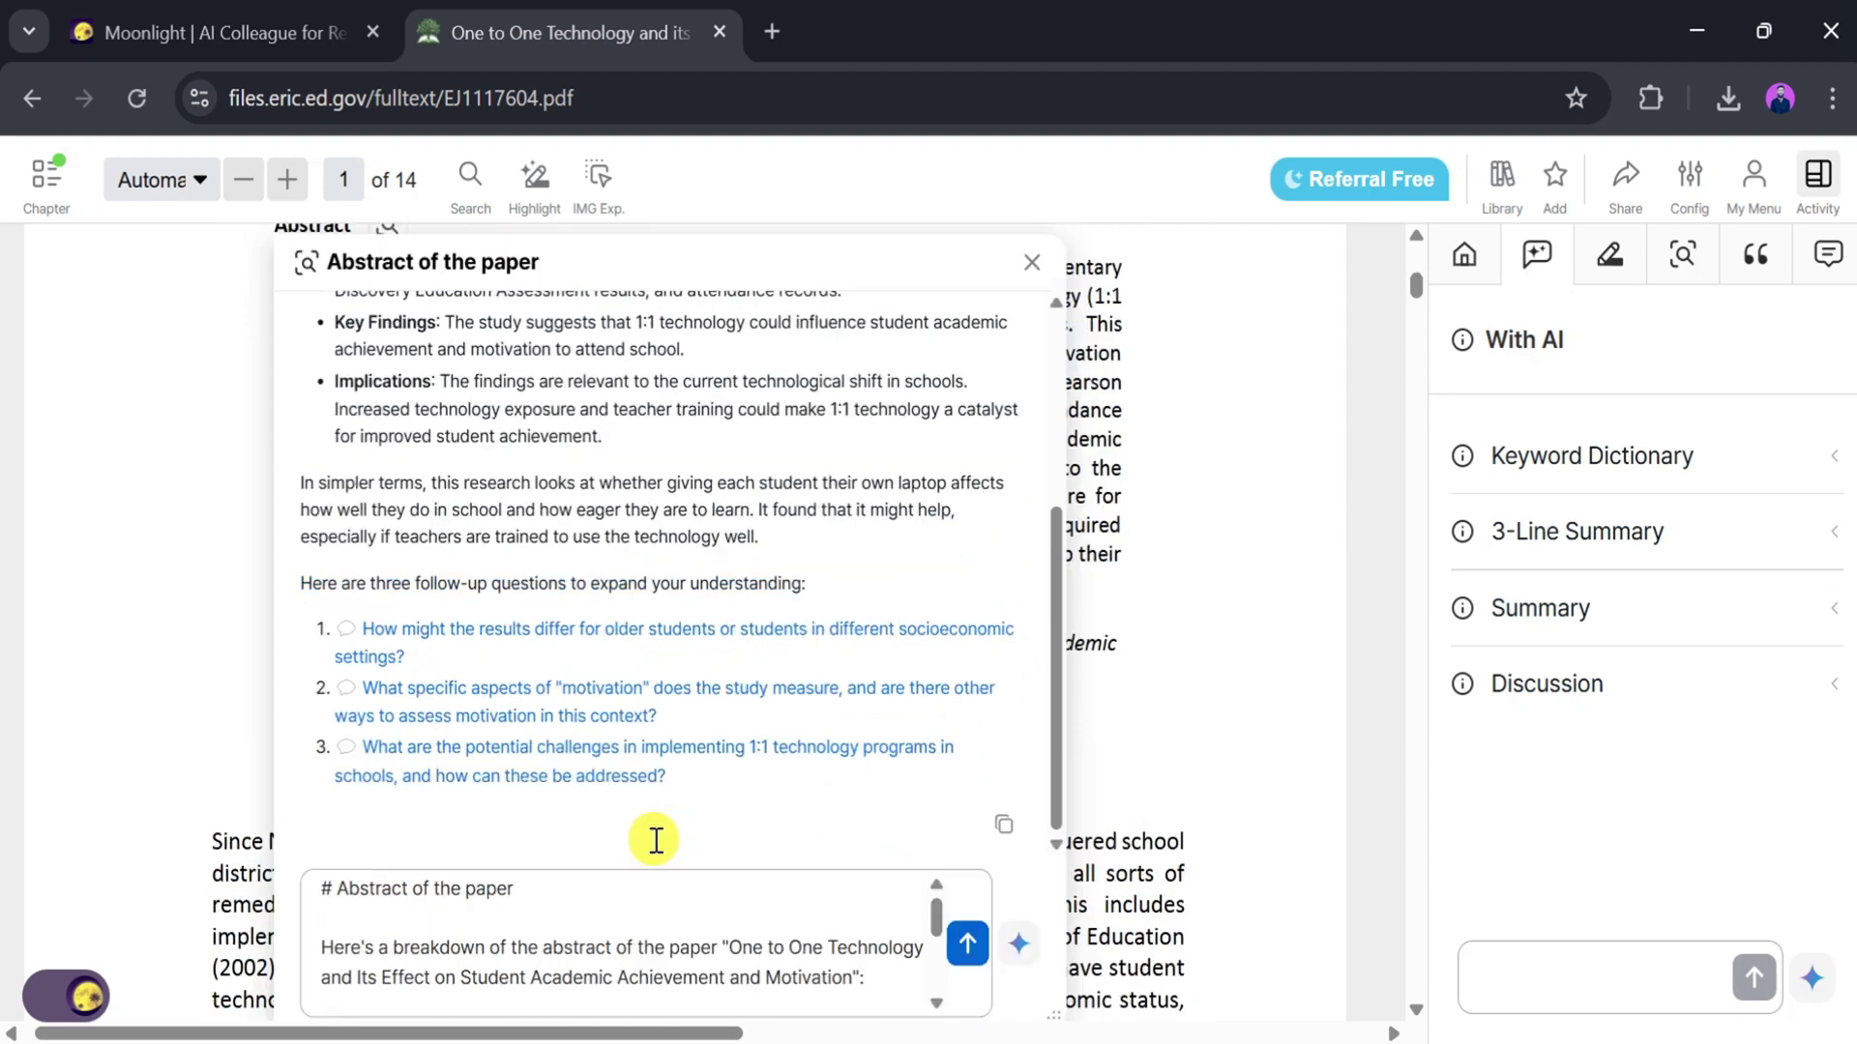
scroll(655, 839, "down", 5)
scroll(655, 839, "down", 10)
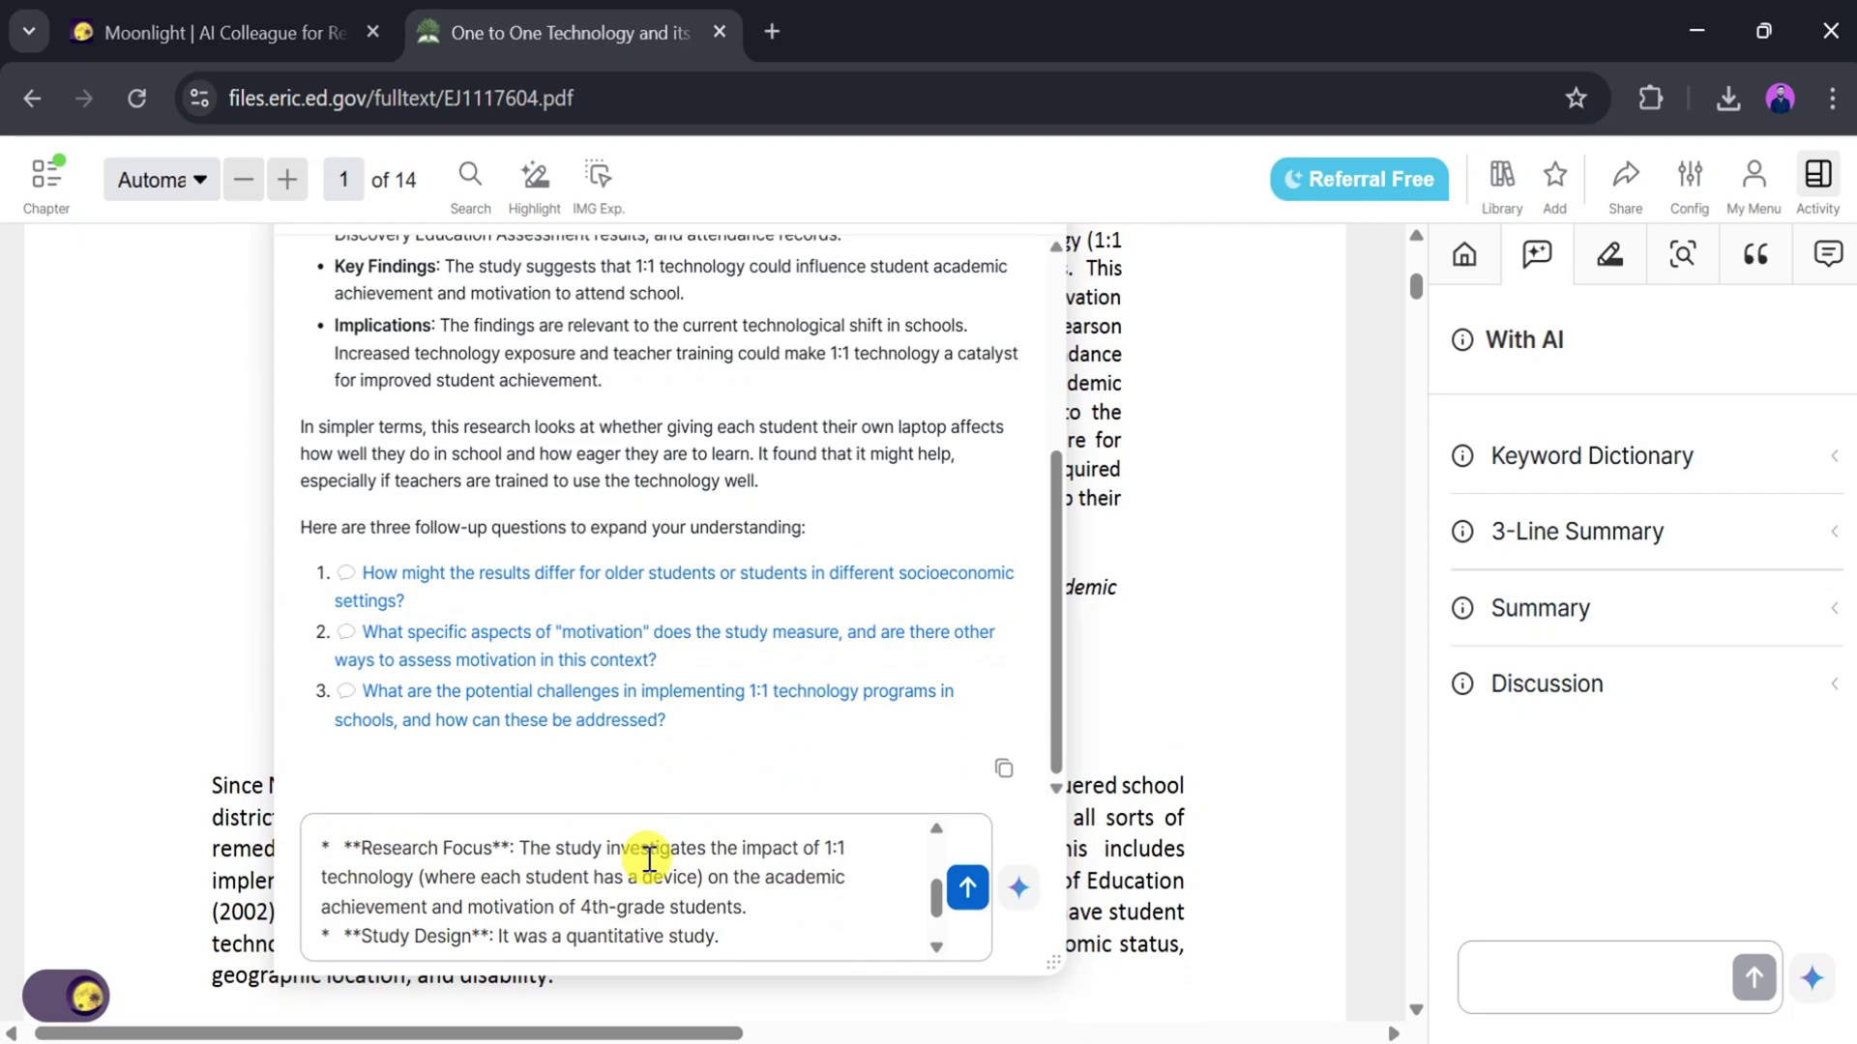
scroll(646, 866, "down", 2)
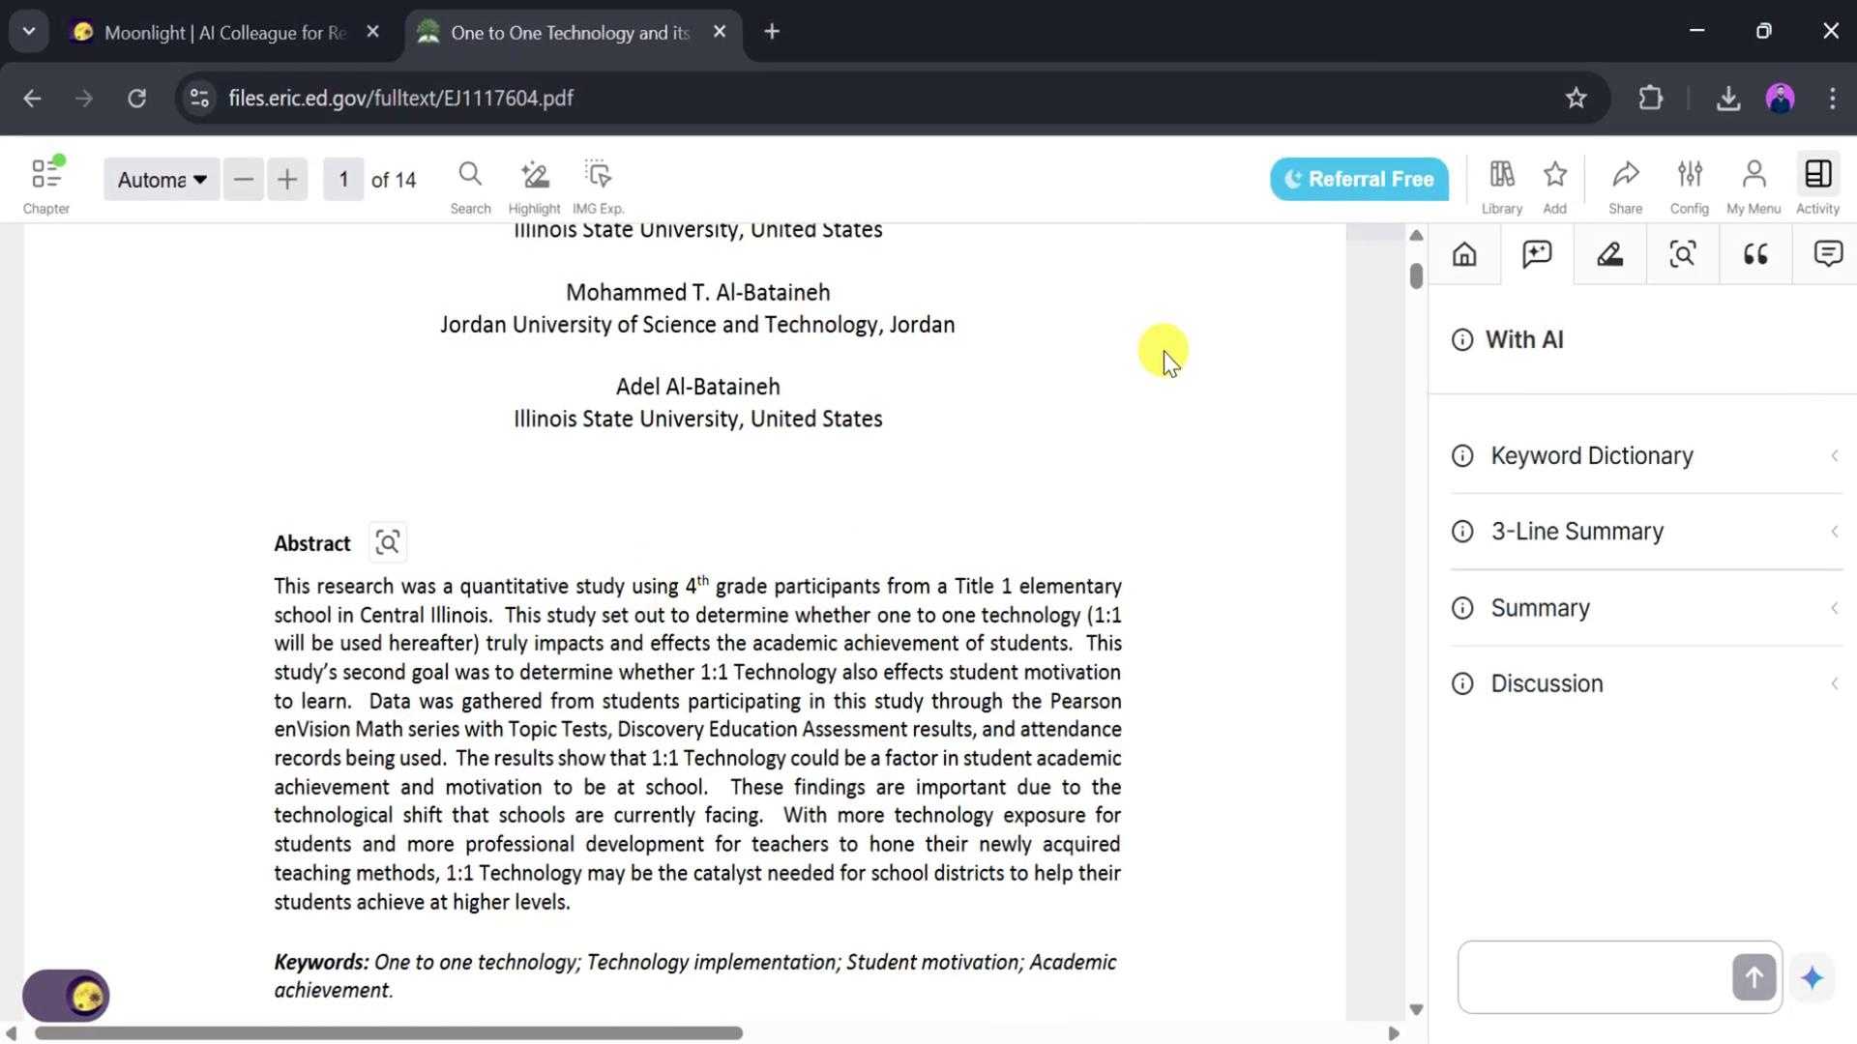
Step: Set the reader language to Français and translate the selected abstract into French
left_click(1700, 198)
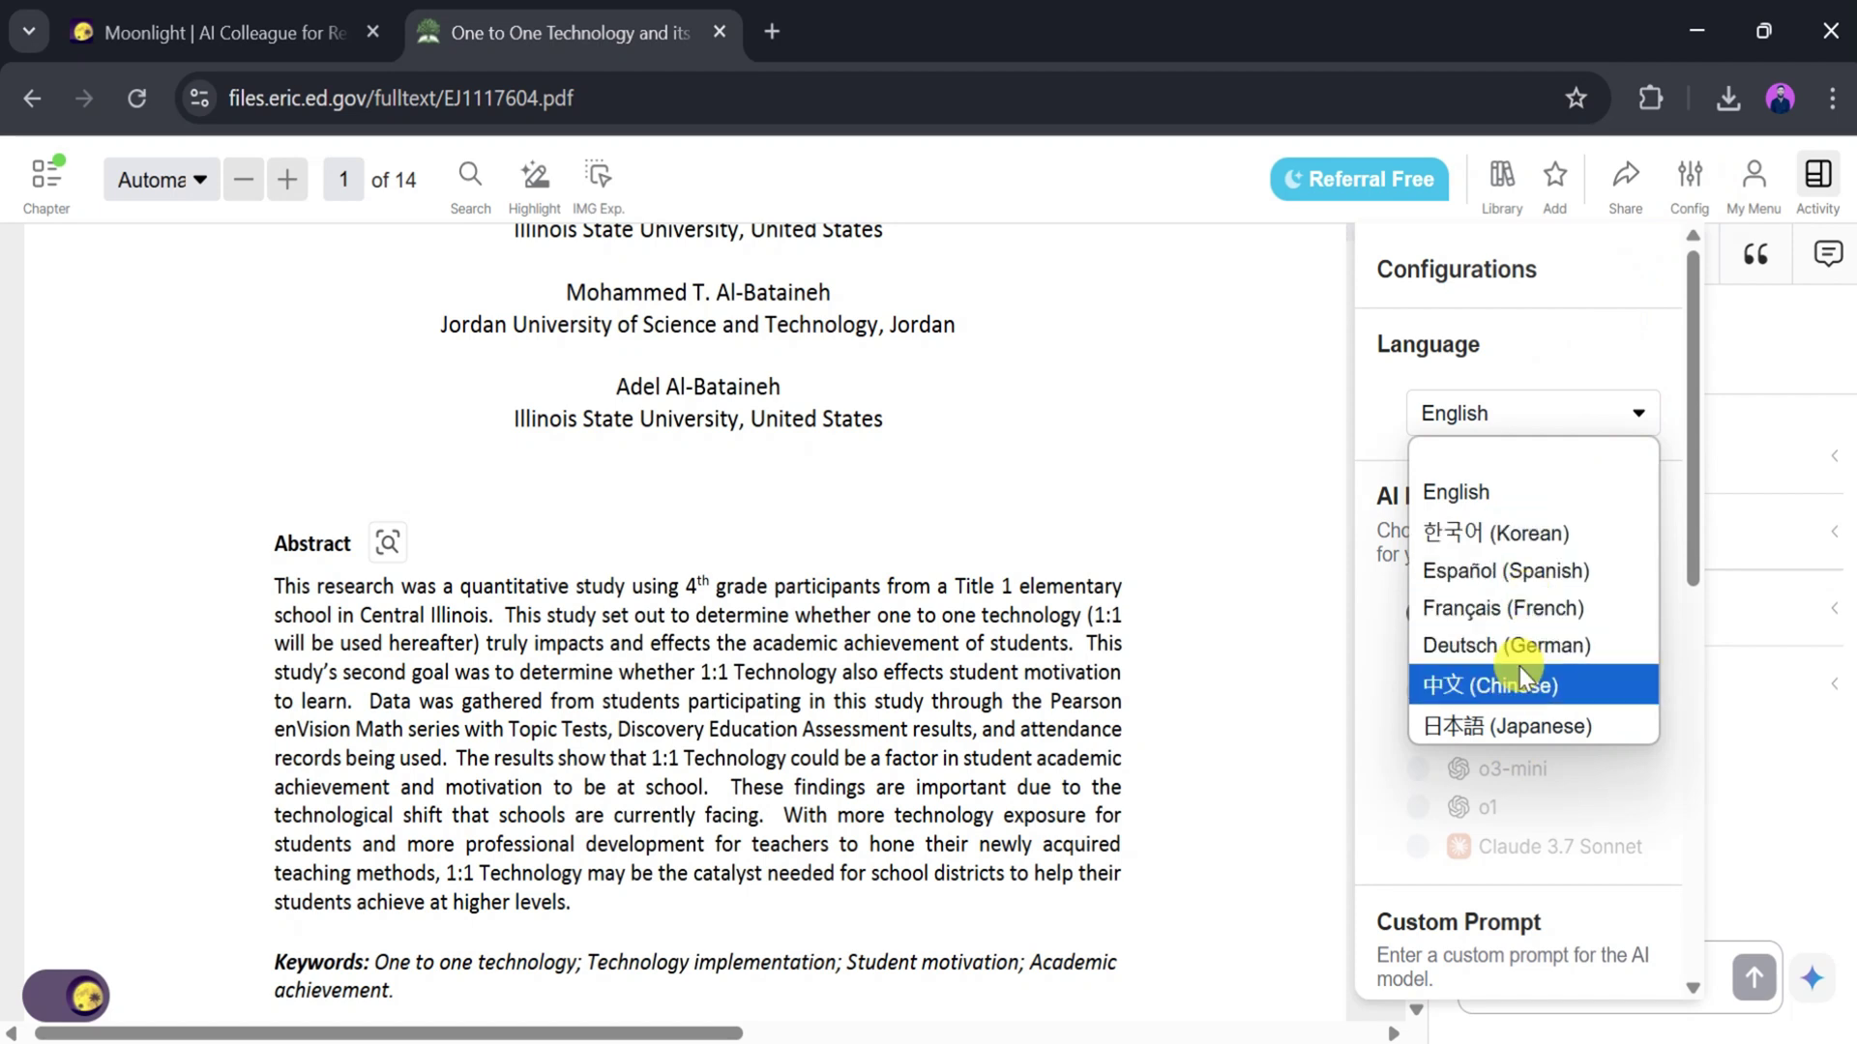
left_click(1544, 619)
left_click_drag(568, 902, 277, 592)
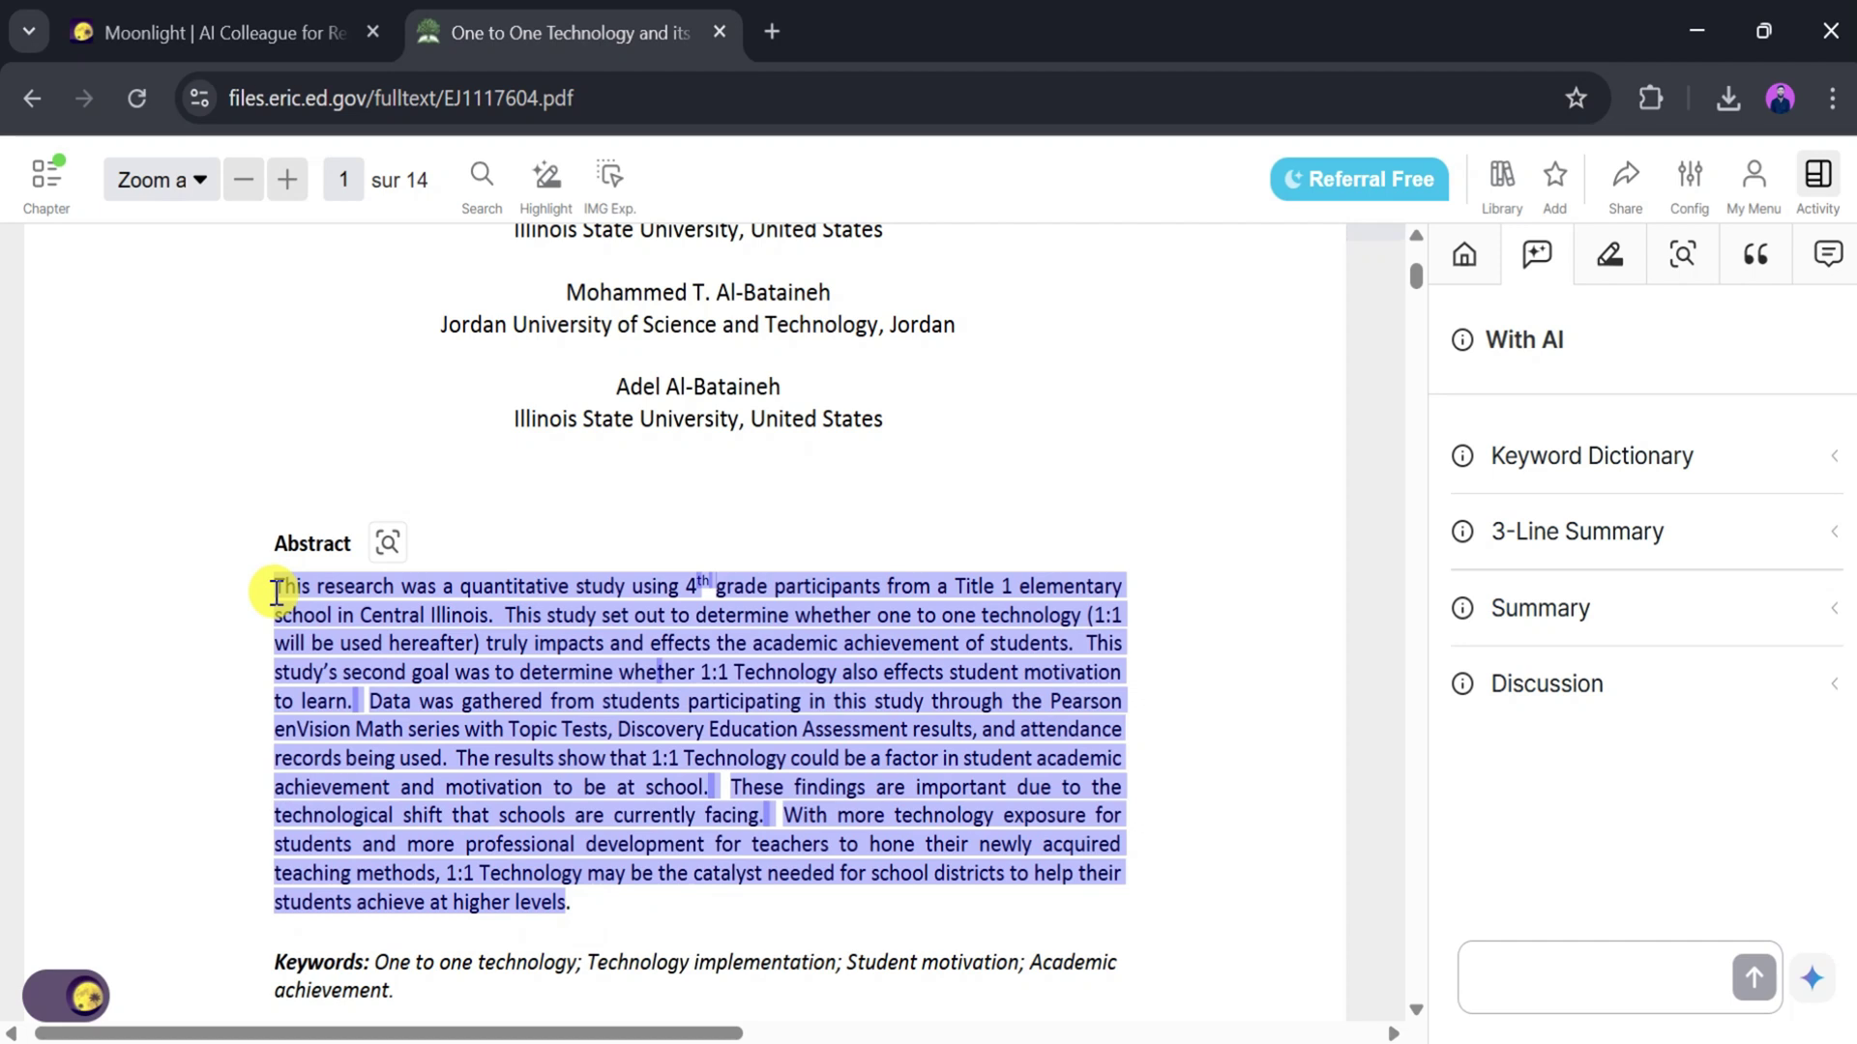
mouse_move(345, 626)
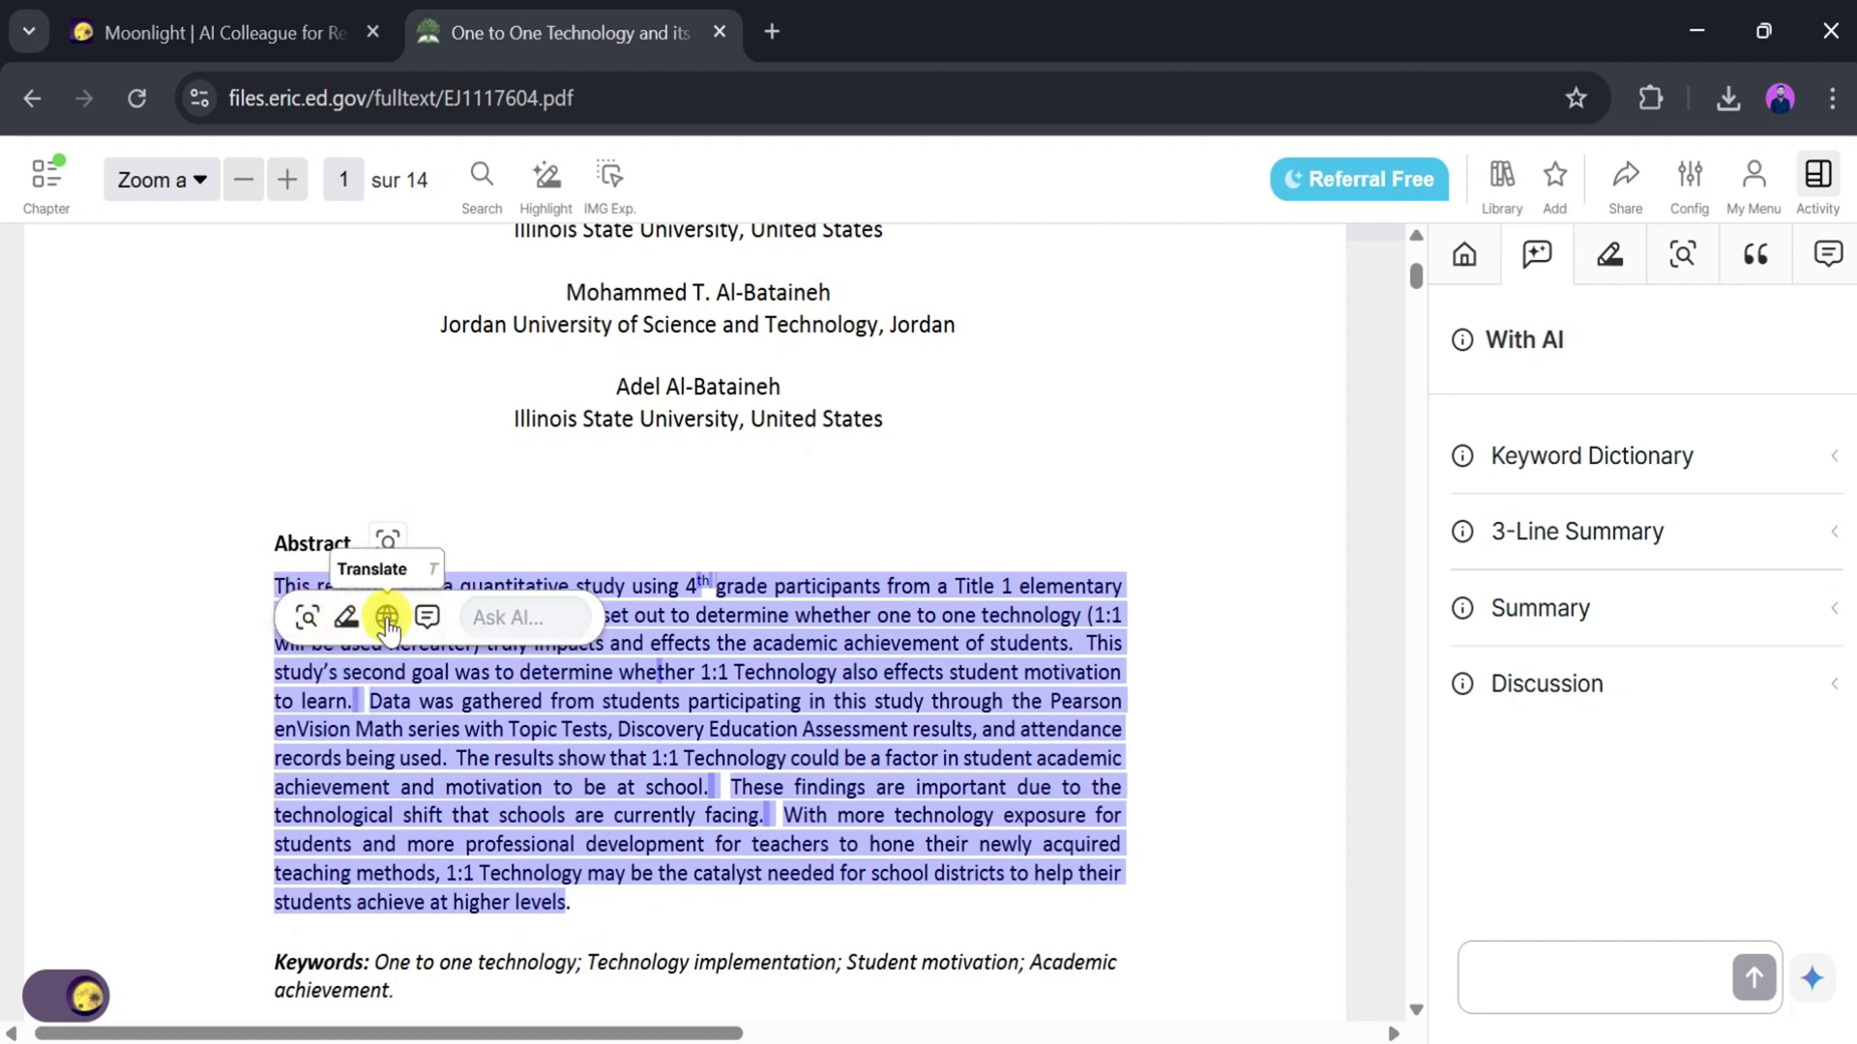
left_click(386, 619)
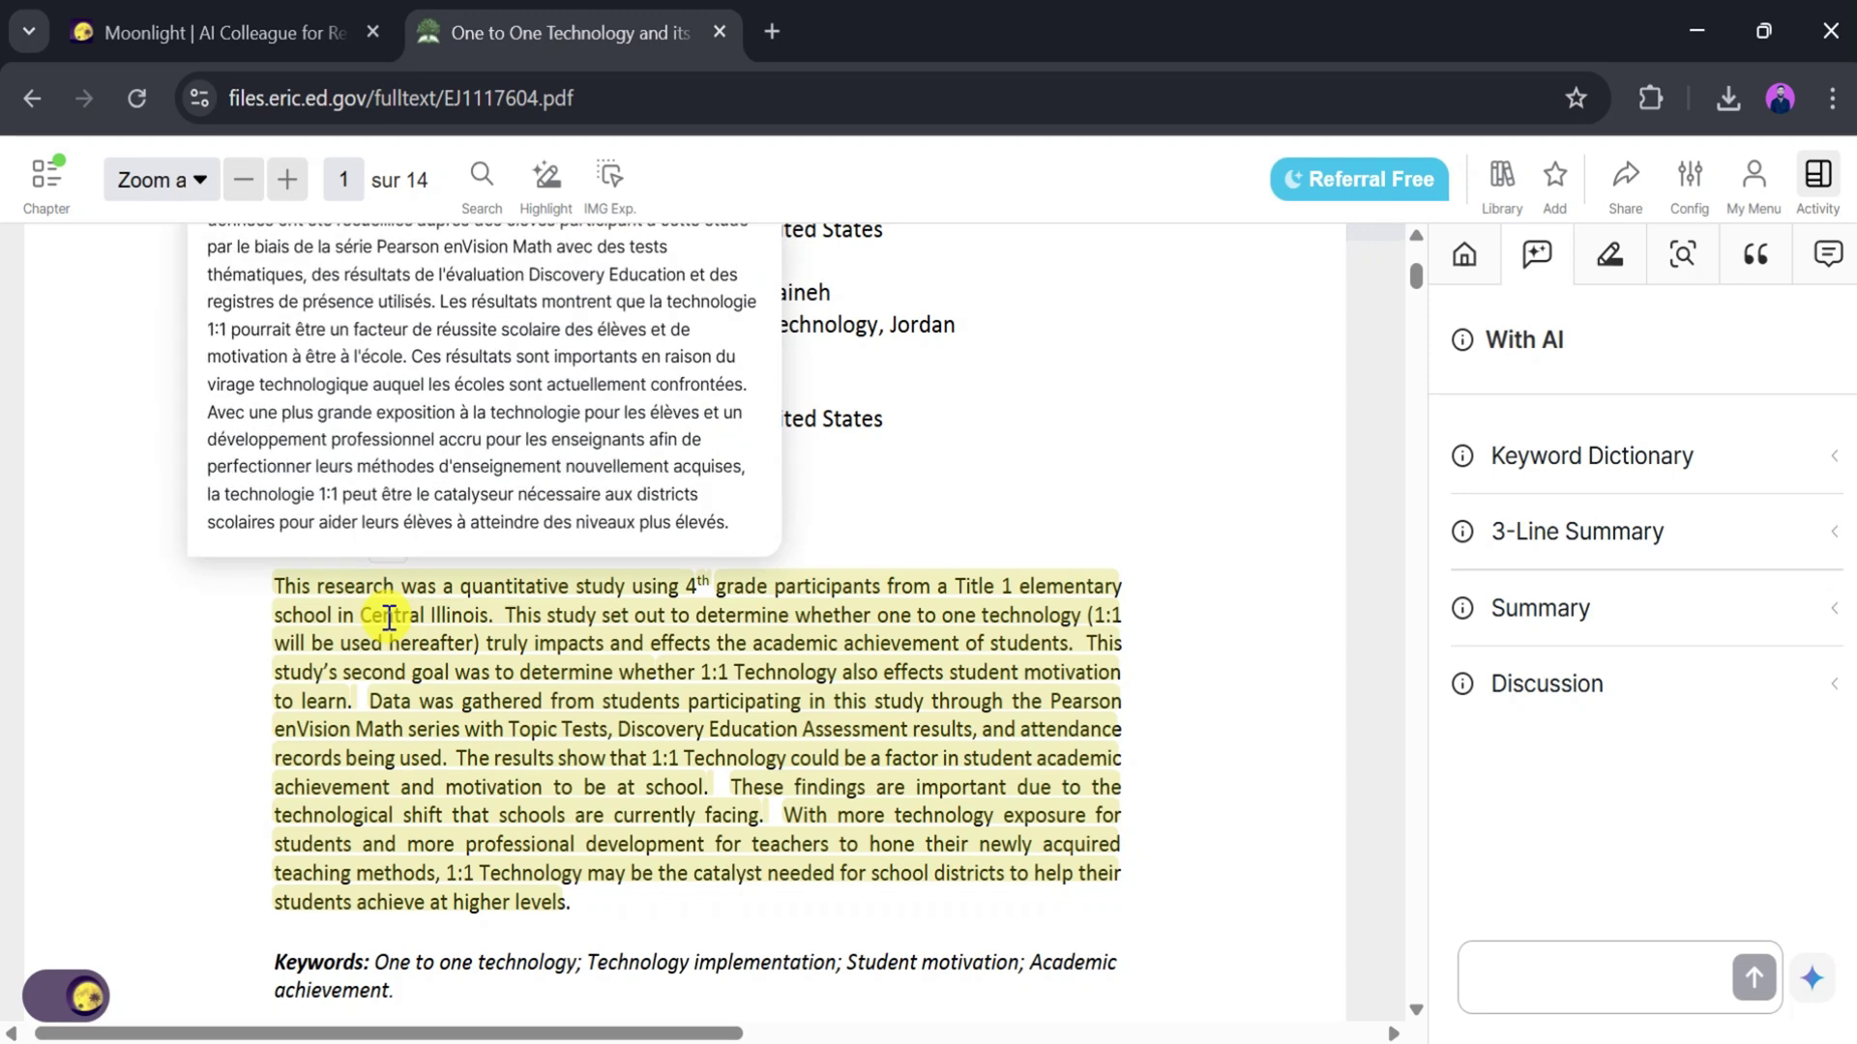
scroll(425, 510, "up", 3)
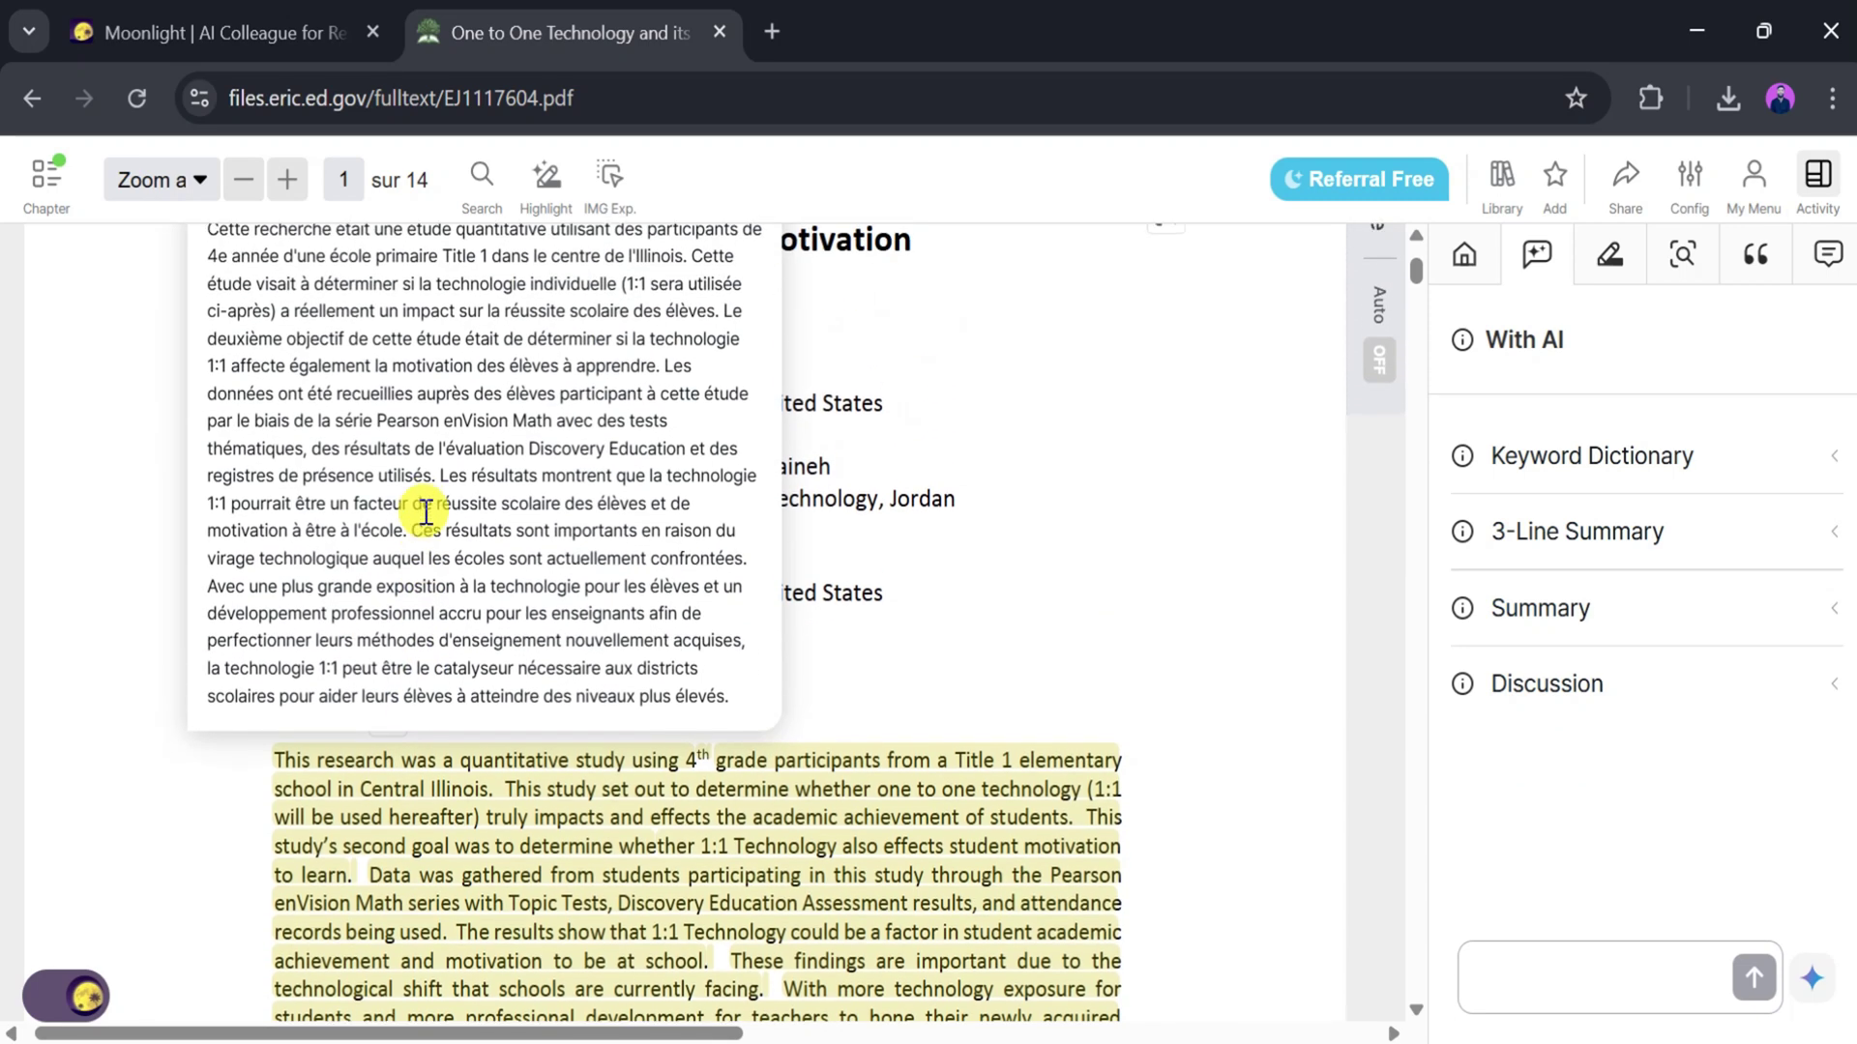
scroll(426, 511, "up", 1)
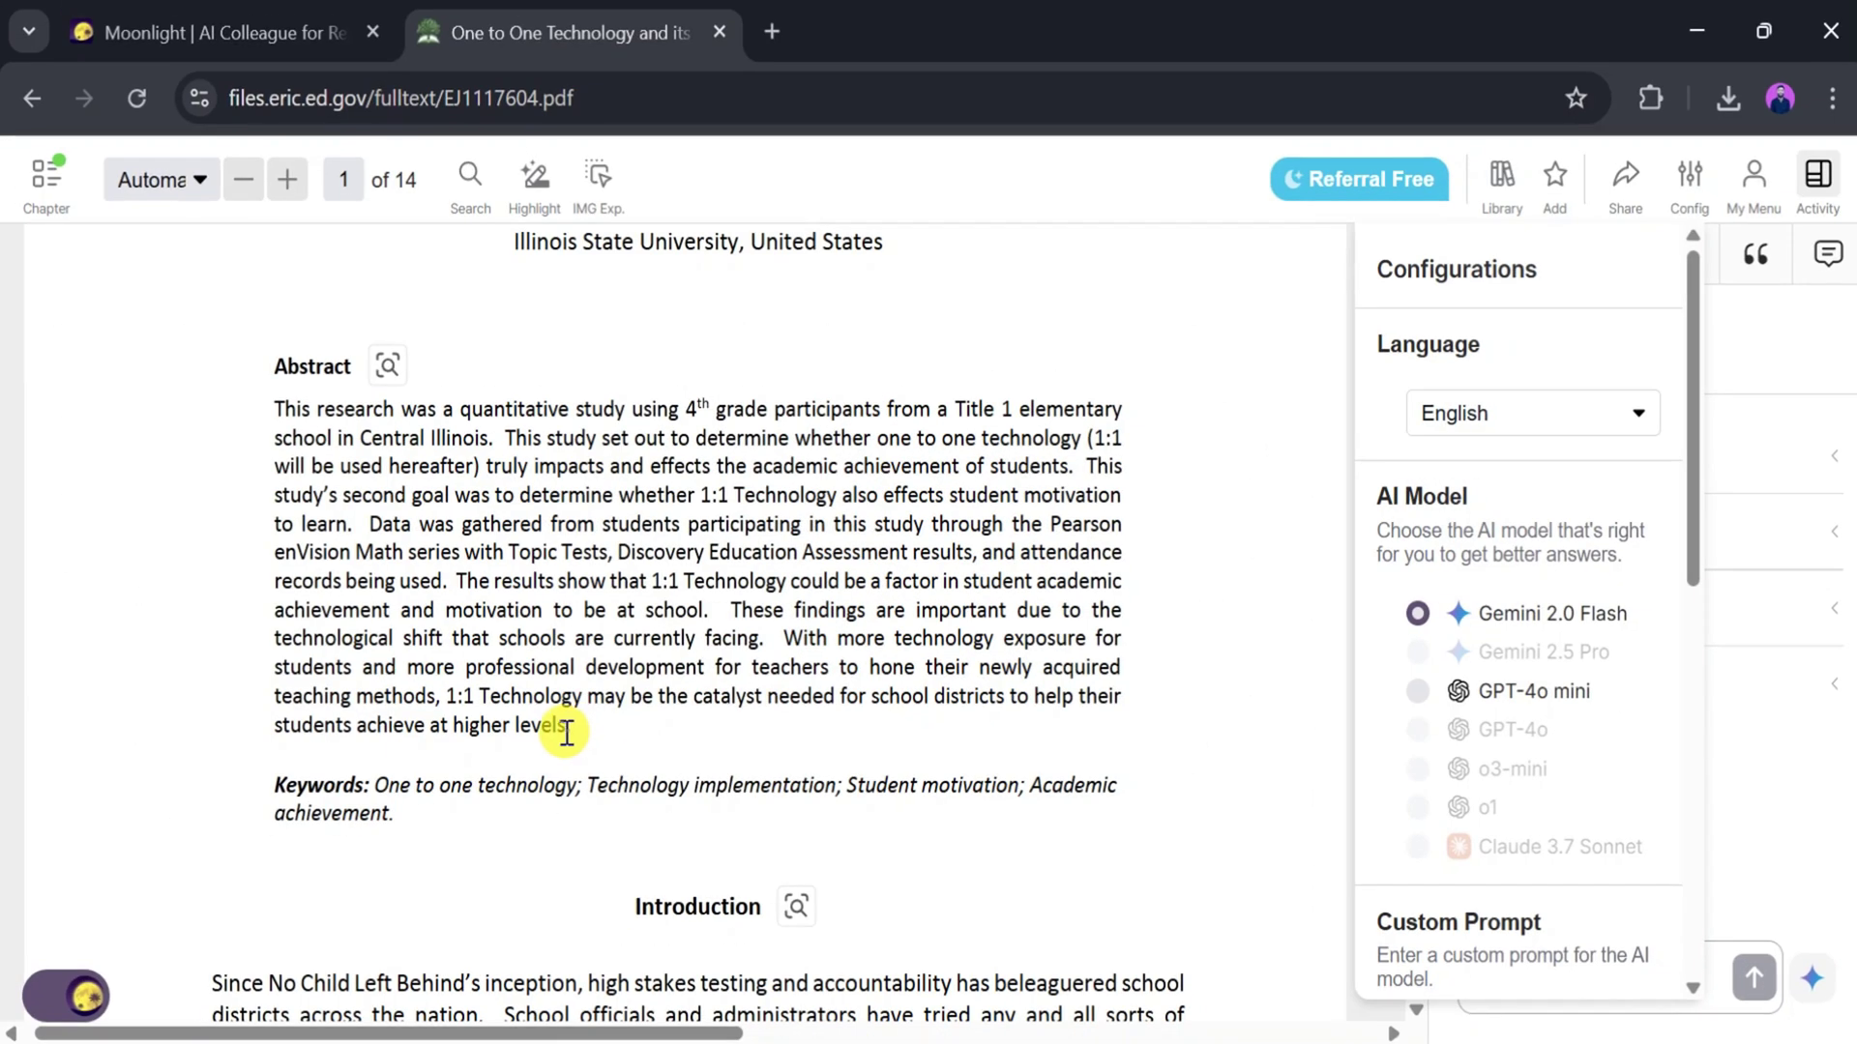
Step: Select the abstract and ask the AI 'now i need summary'
left_click_drag(566, 725, 271, 416)
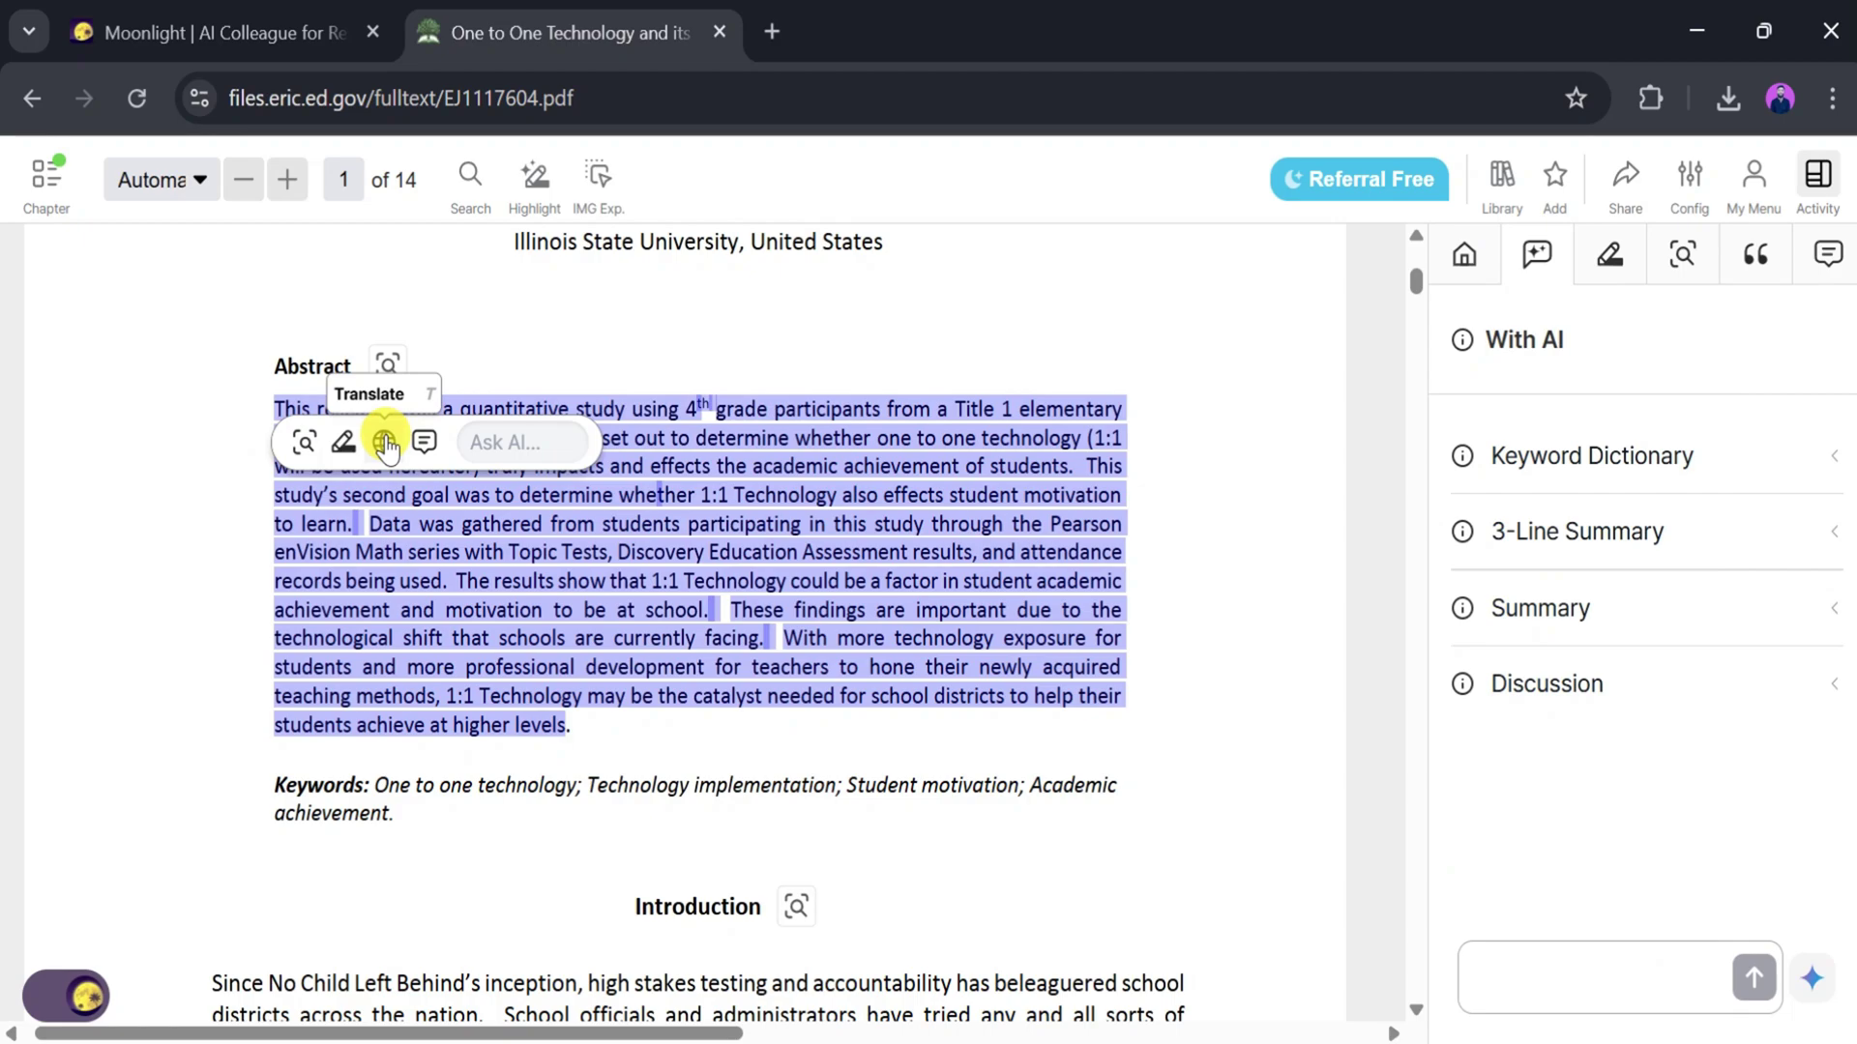
left_click(514, 441)
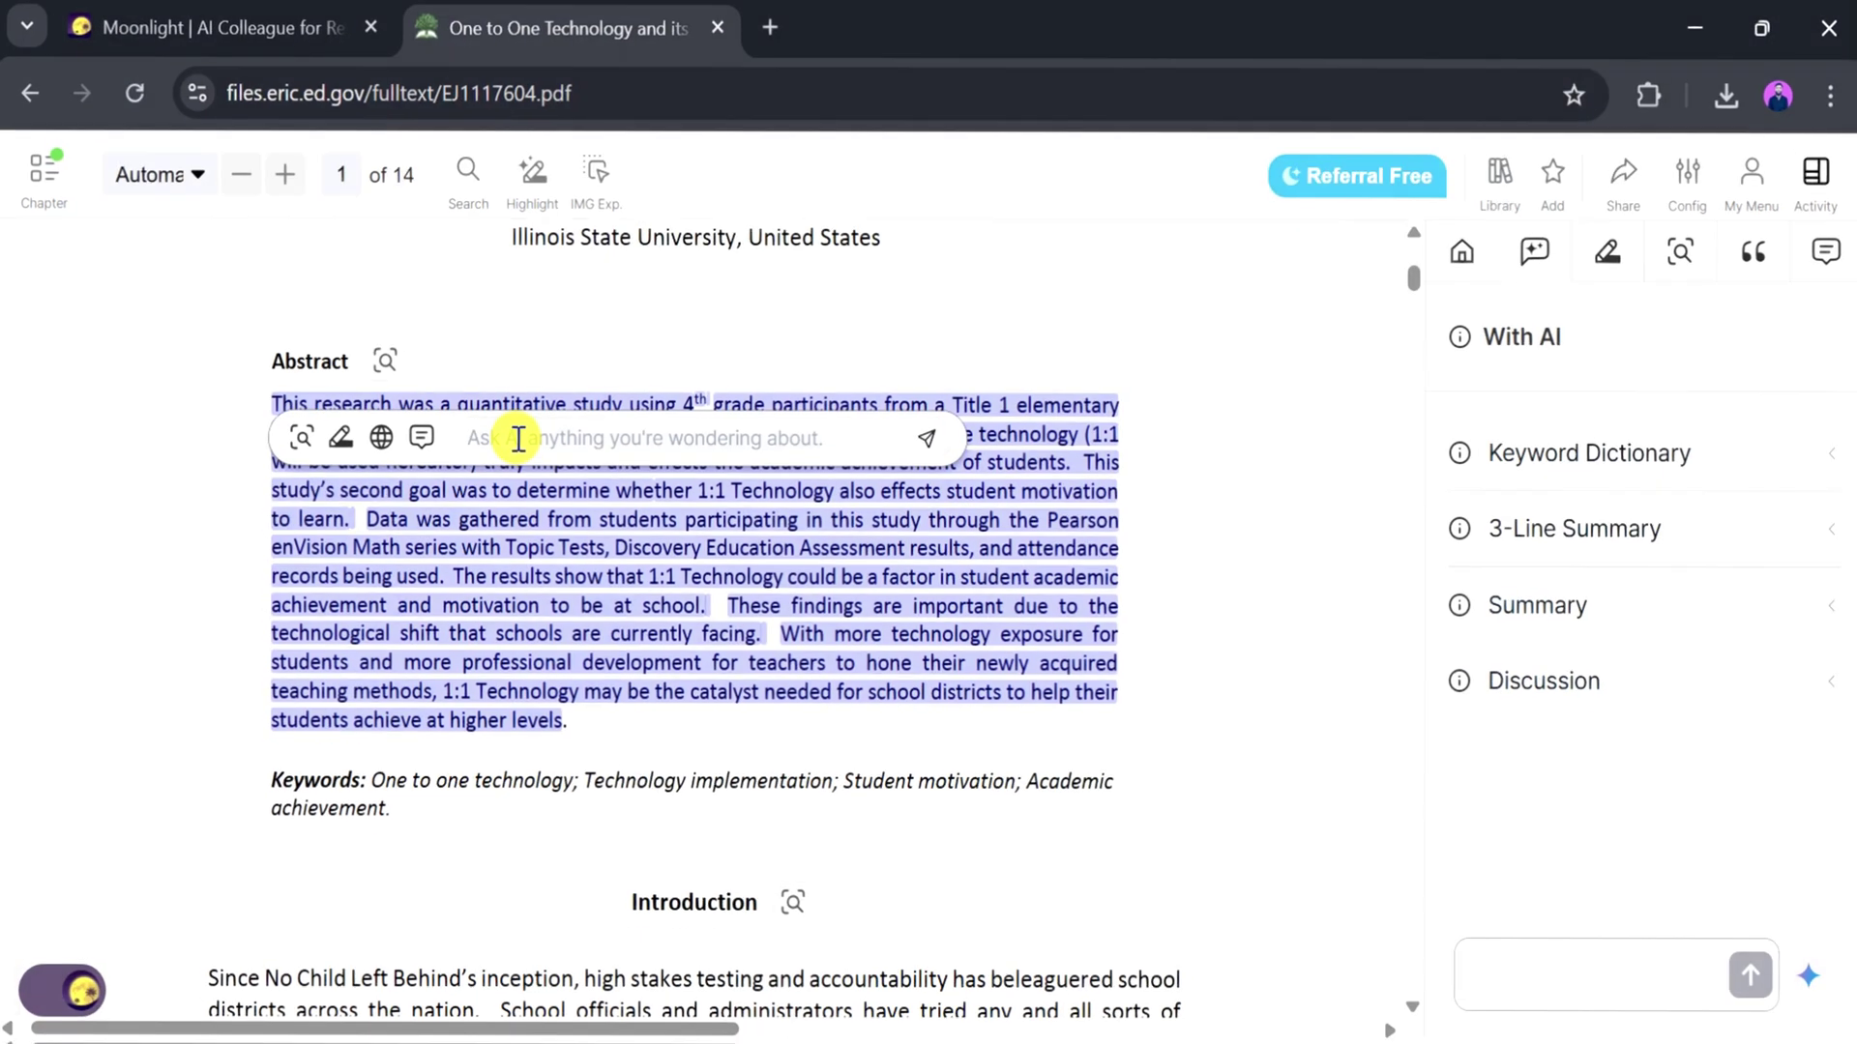
type("now")
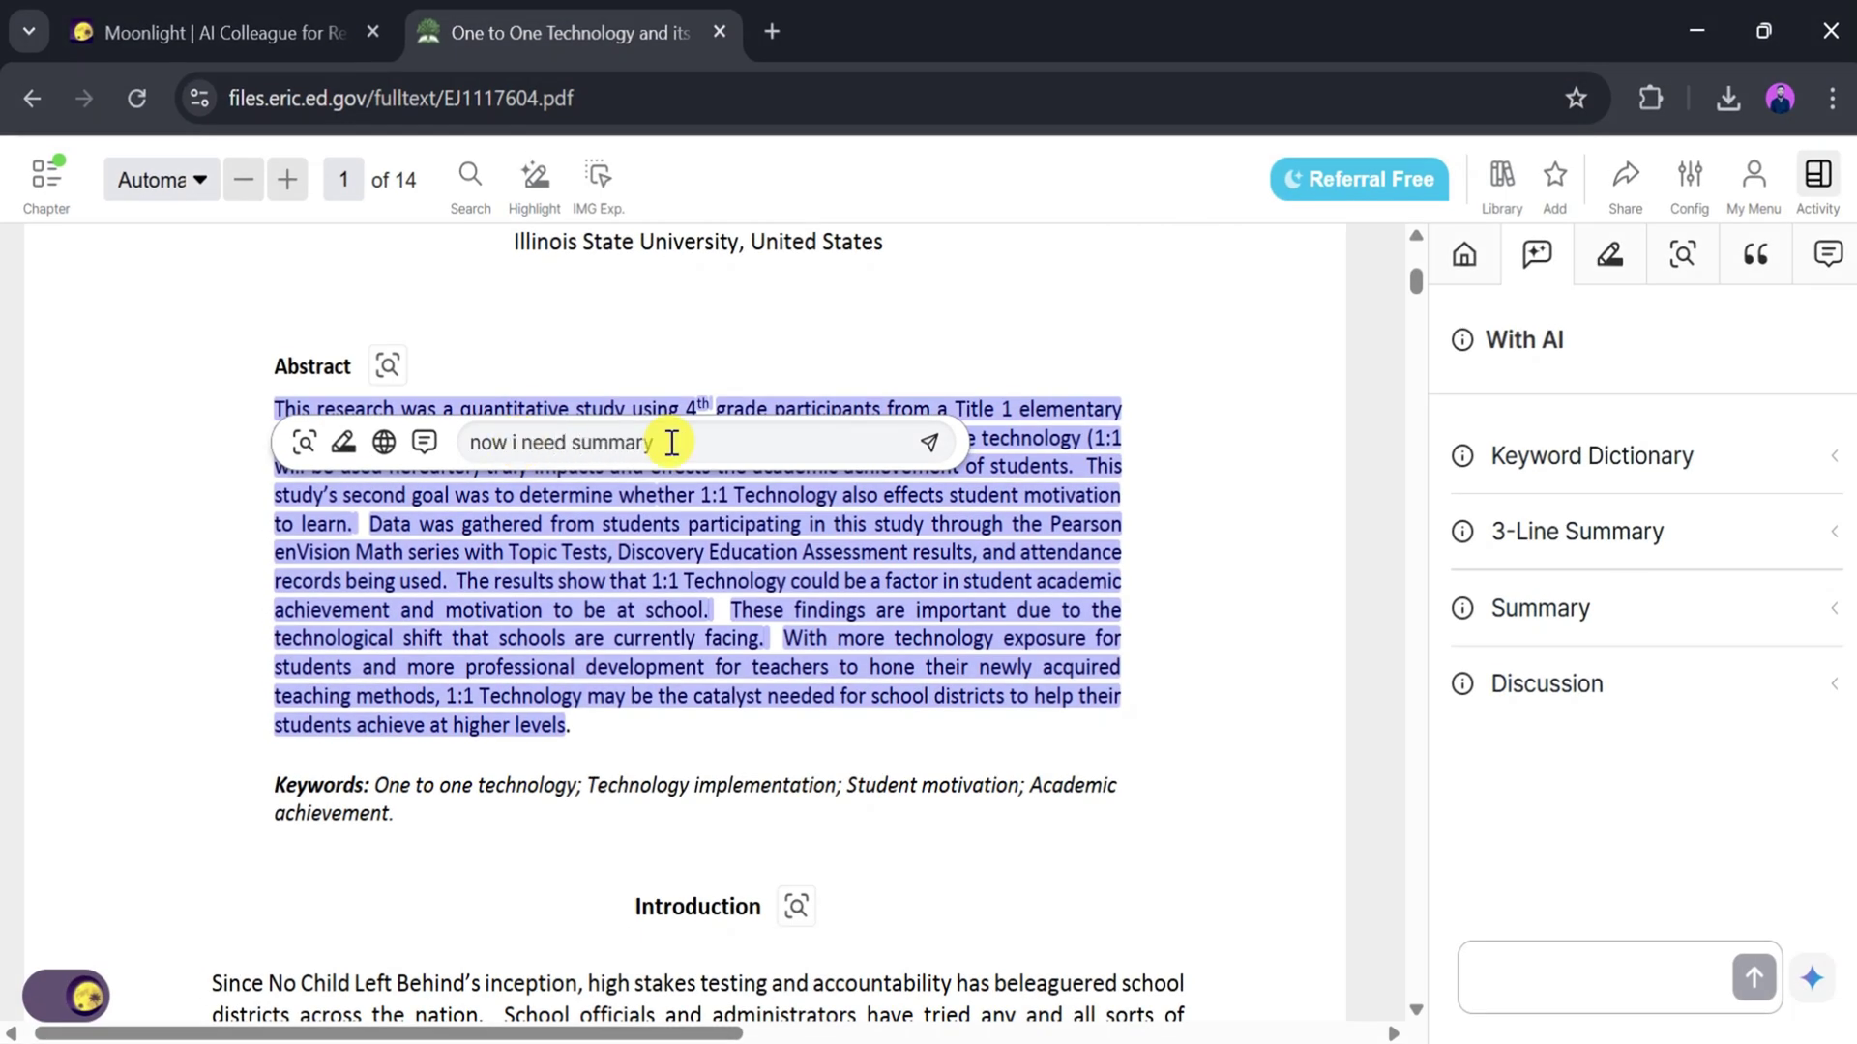
type(" i need summary")
left_click(928, 442)
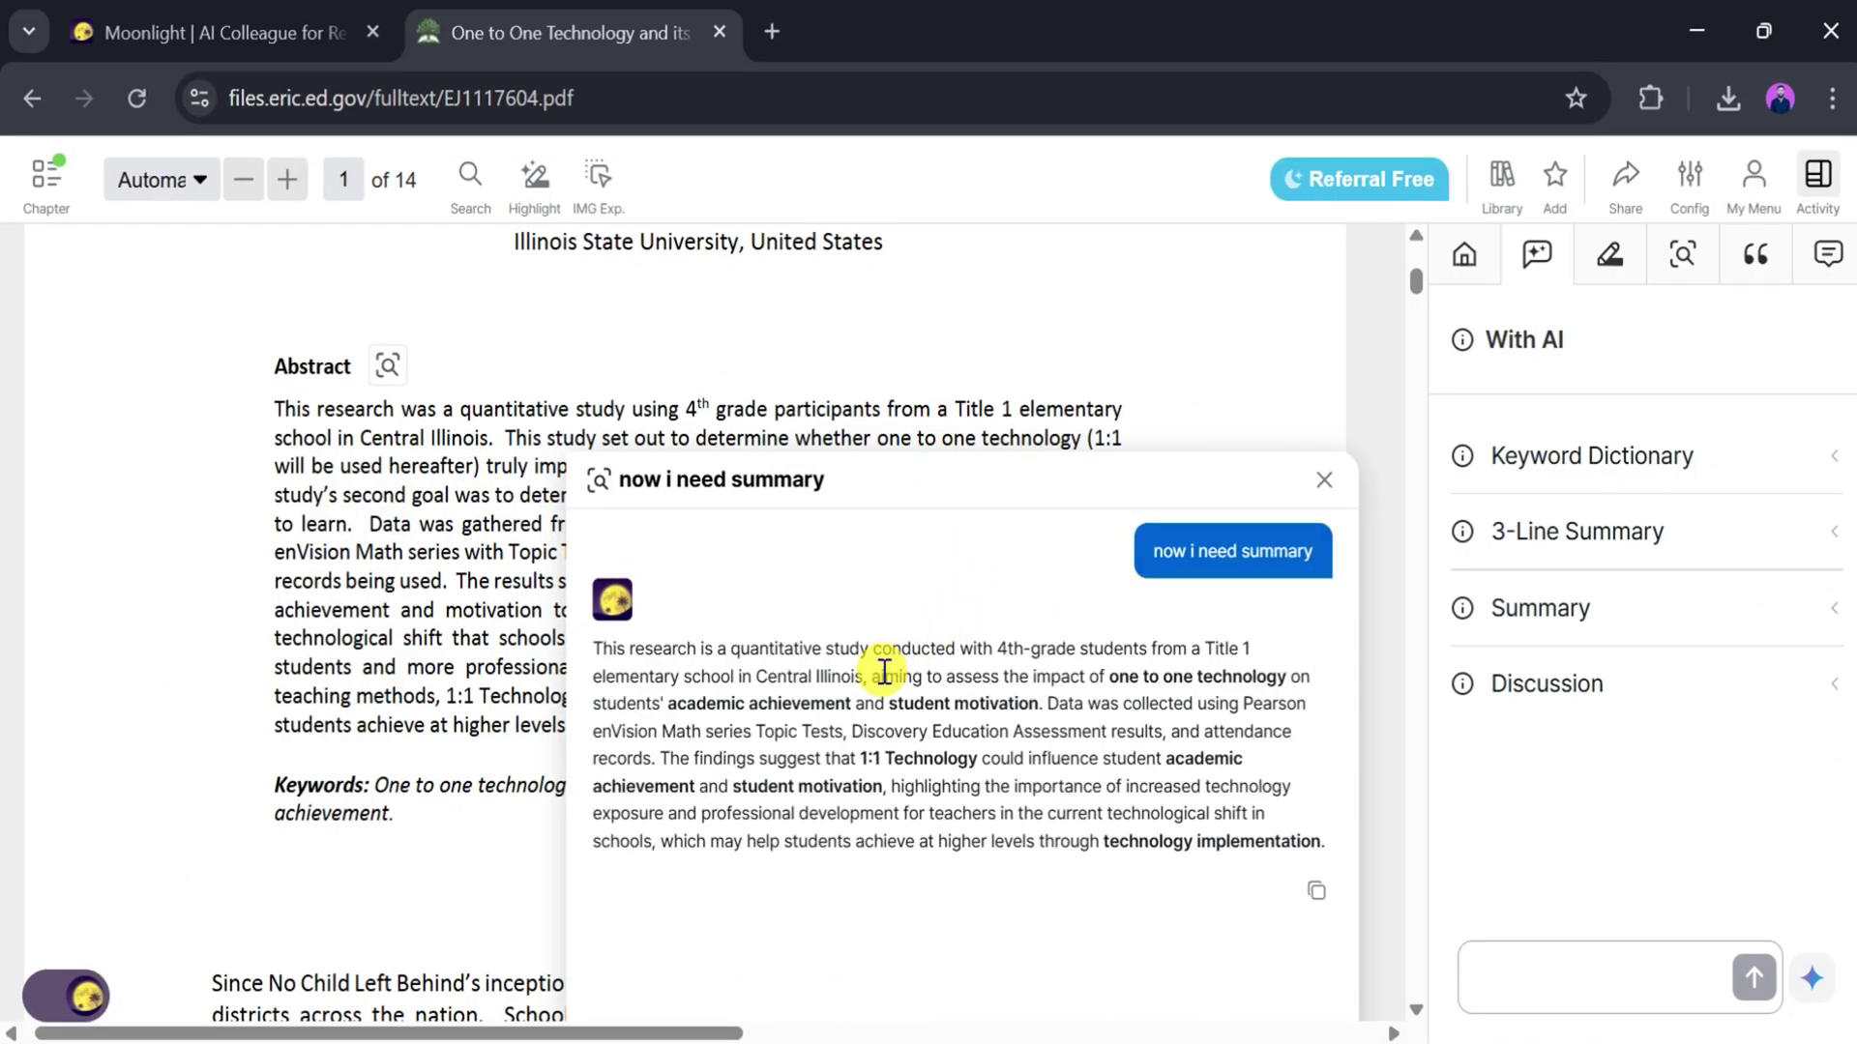
scroll(884, 672, "down", 1)
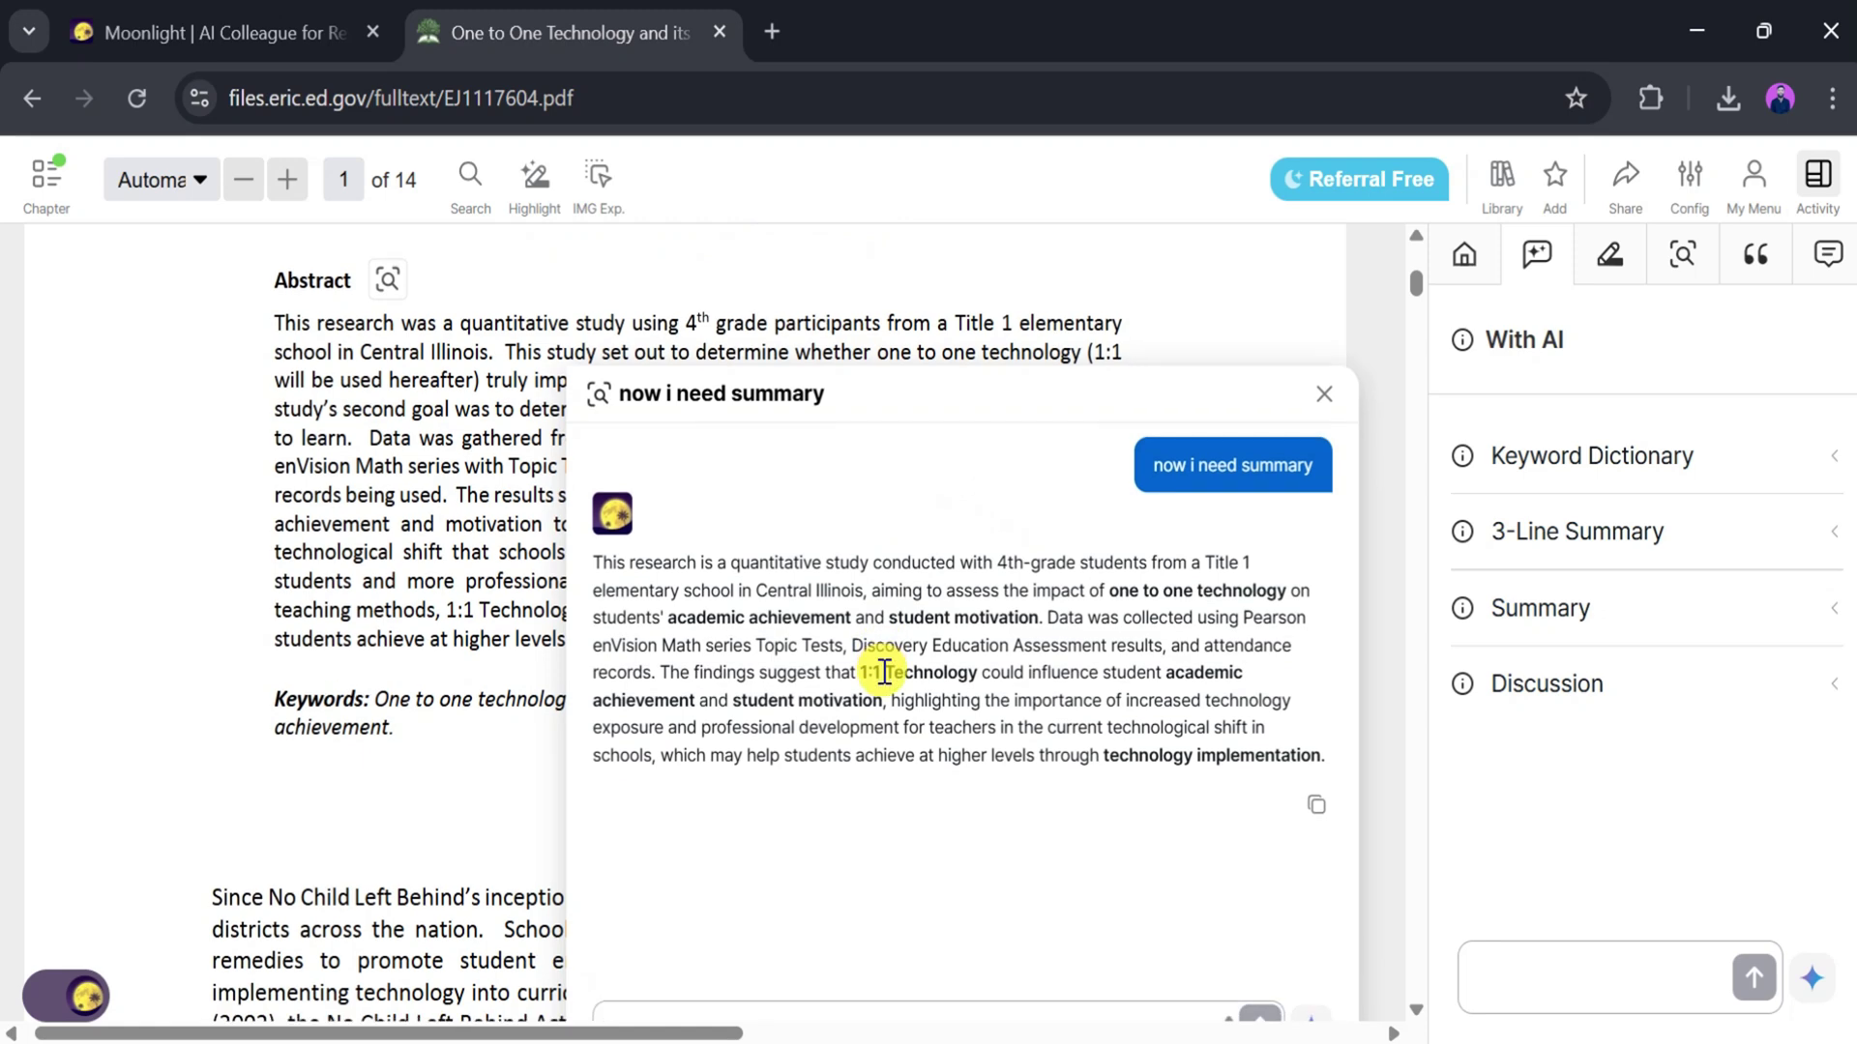
Step: Close the summary dialog and highlight the Keywords line in pink
key("Escape")
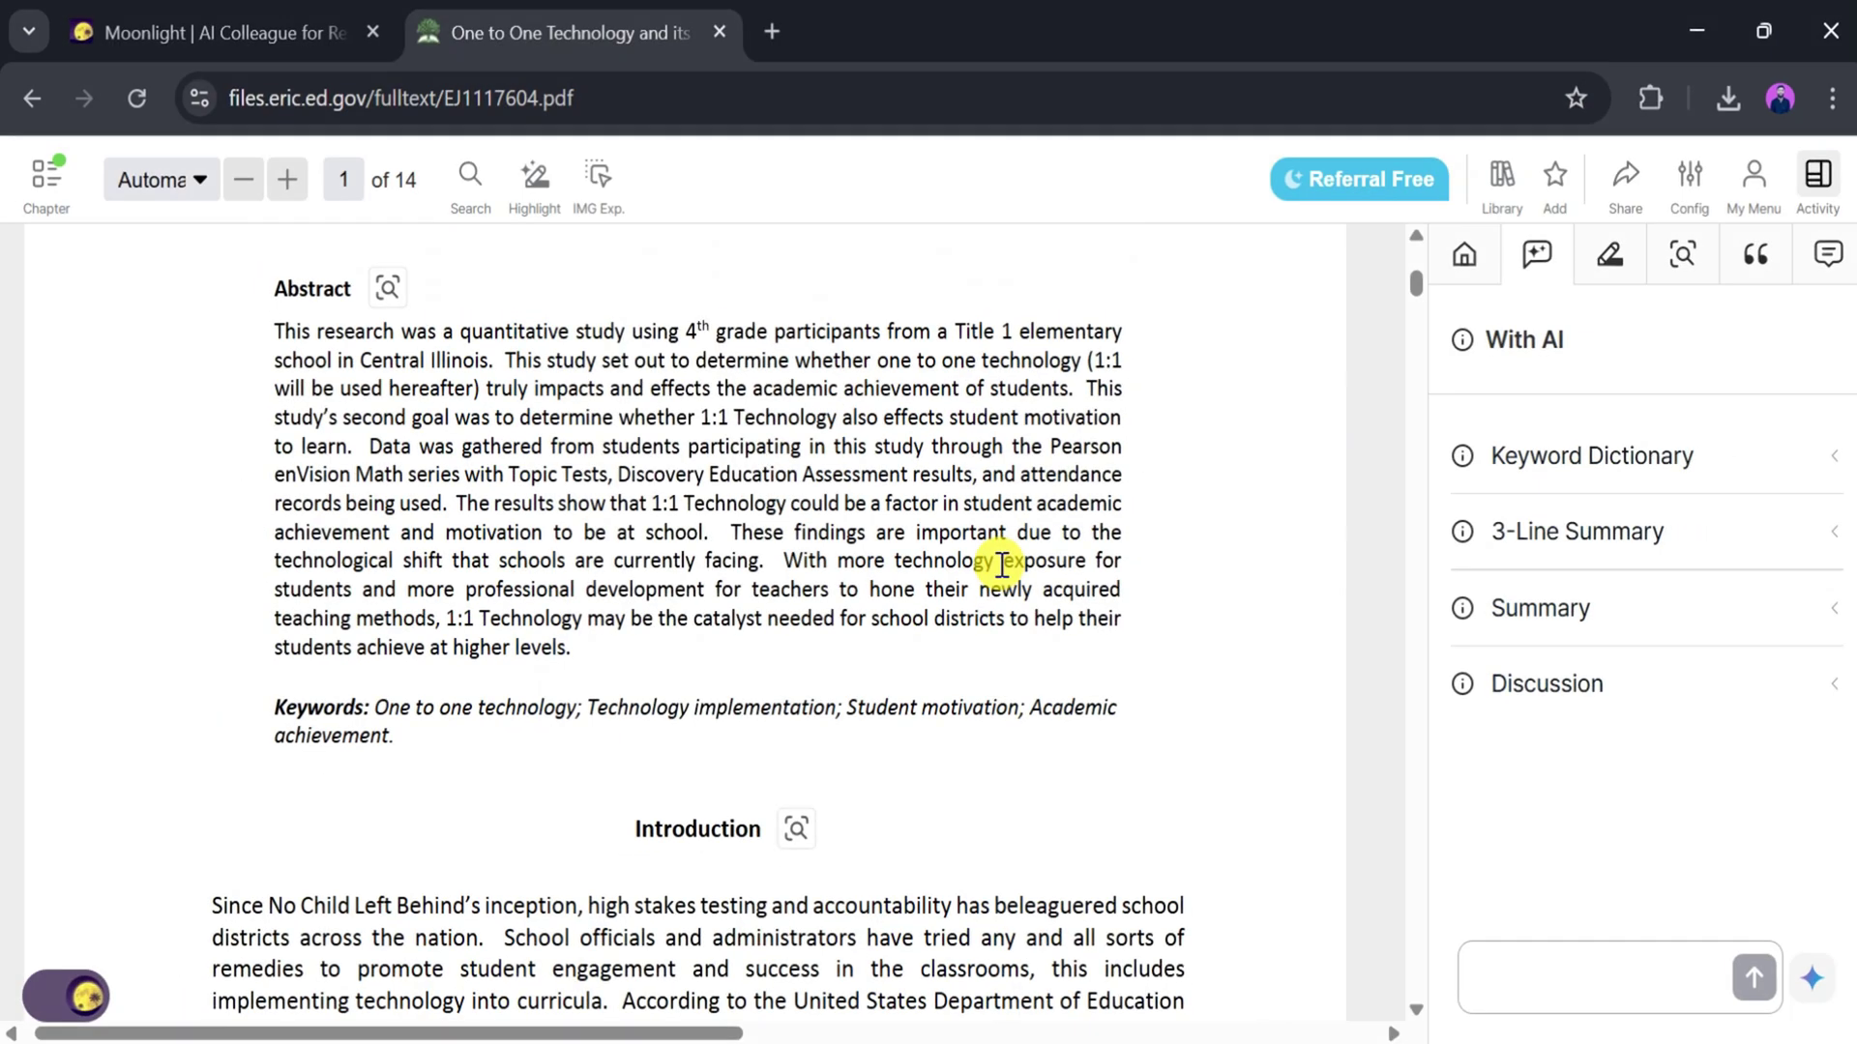
scroll(952, 538, "up", 1)
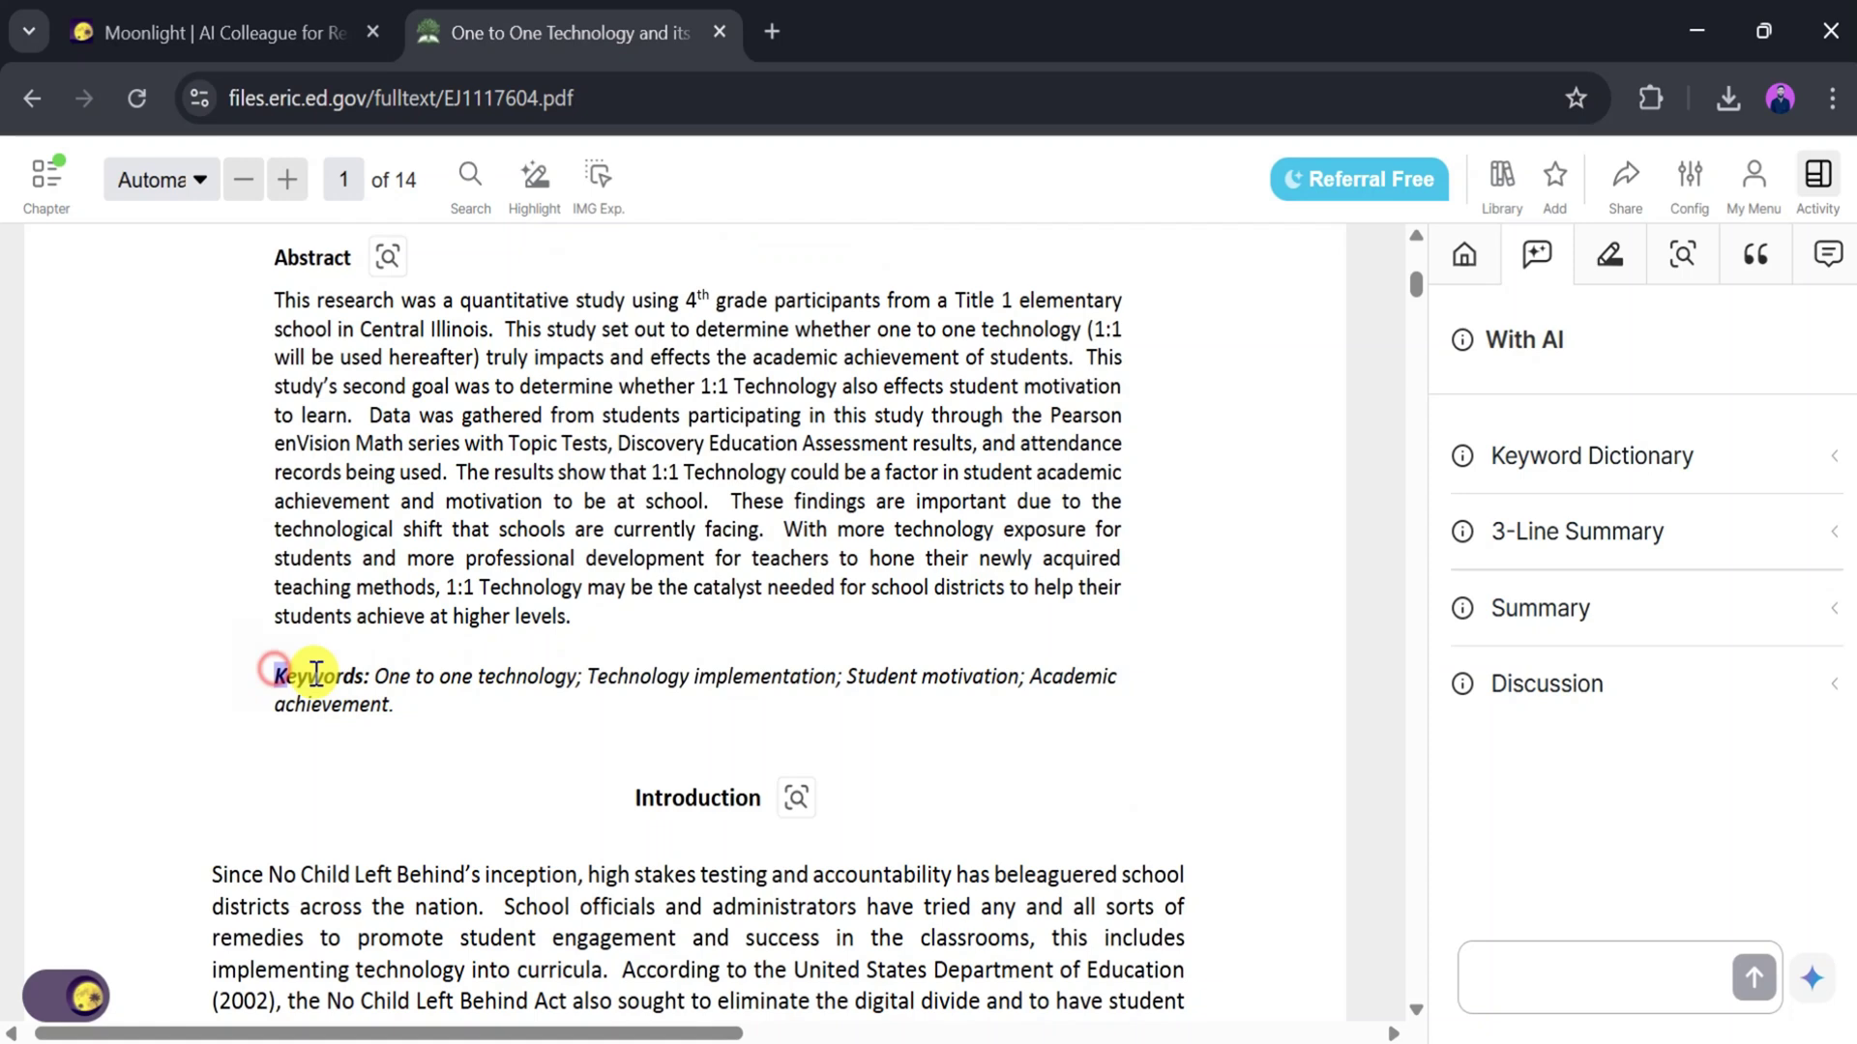
left_click_drag(276, 676, 380, 696)
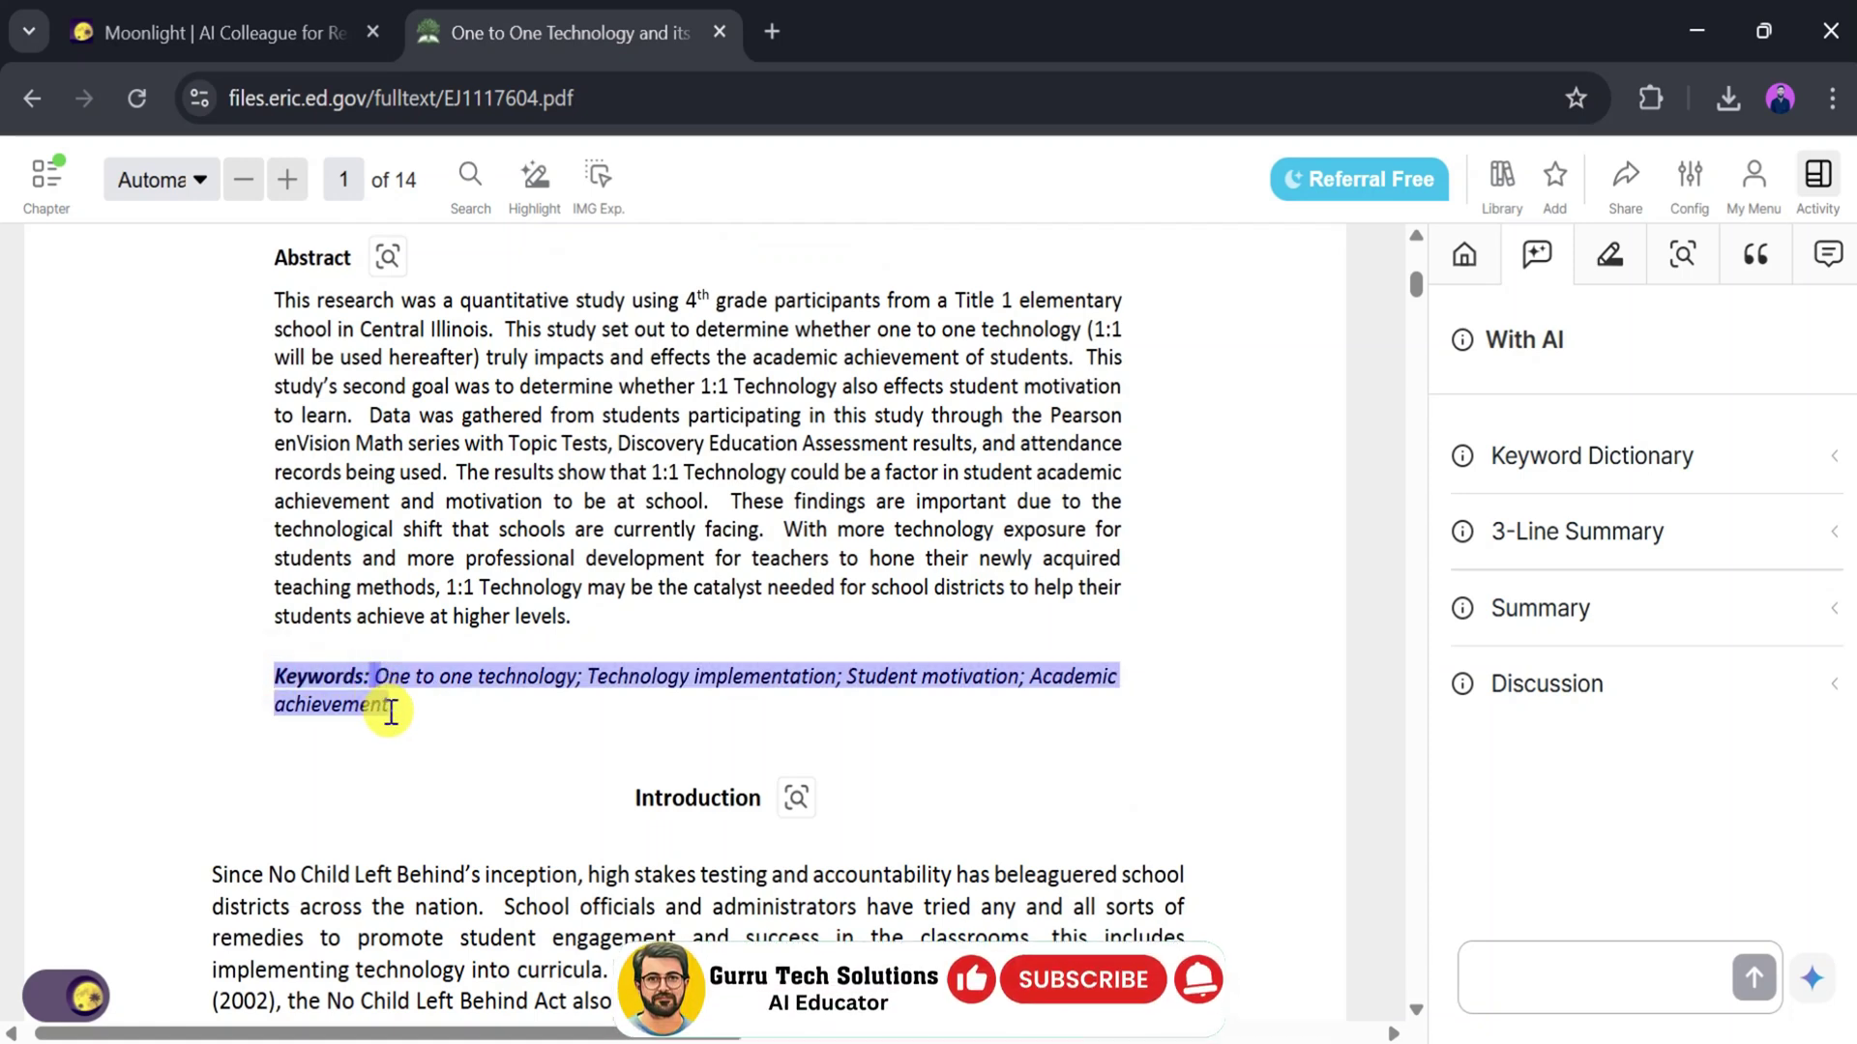
mouse_move(460, 743)
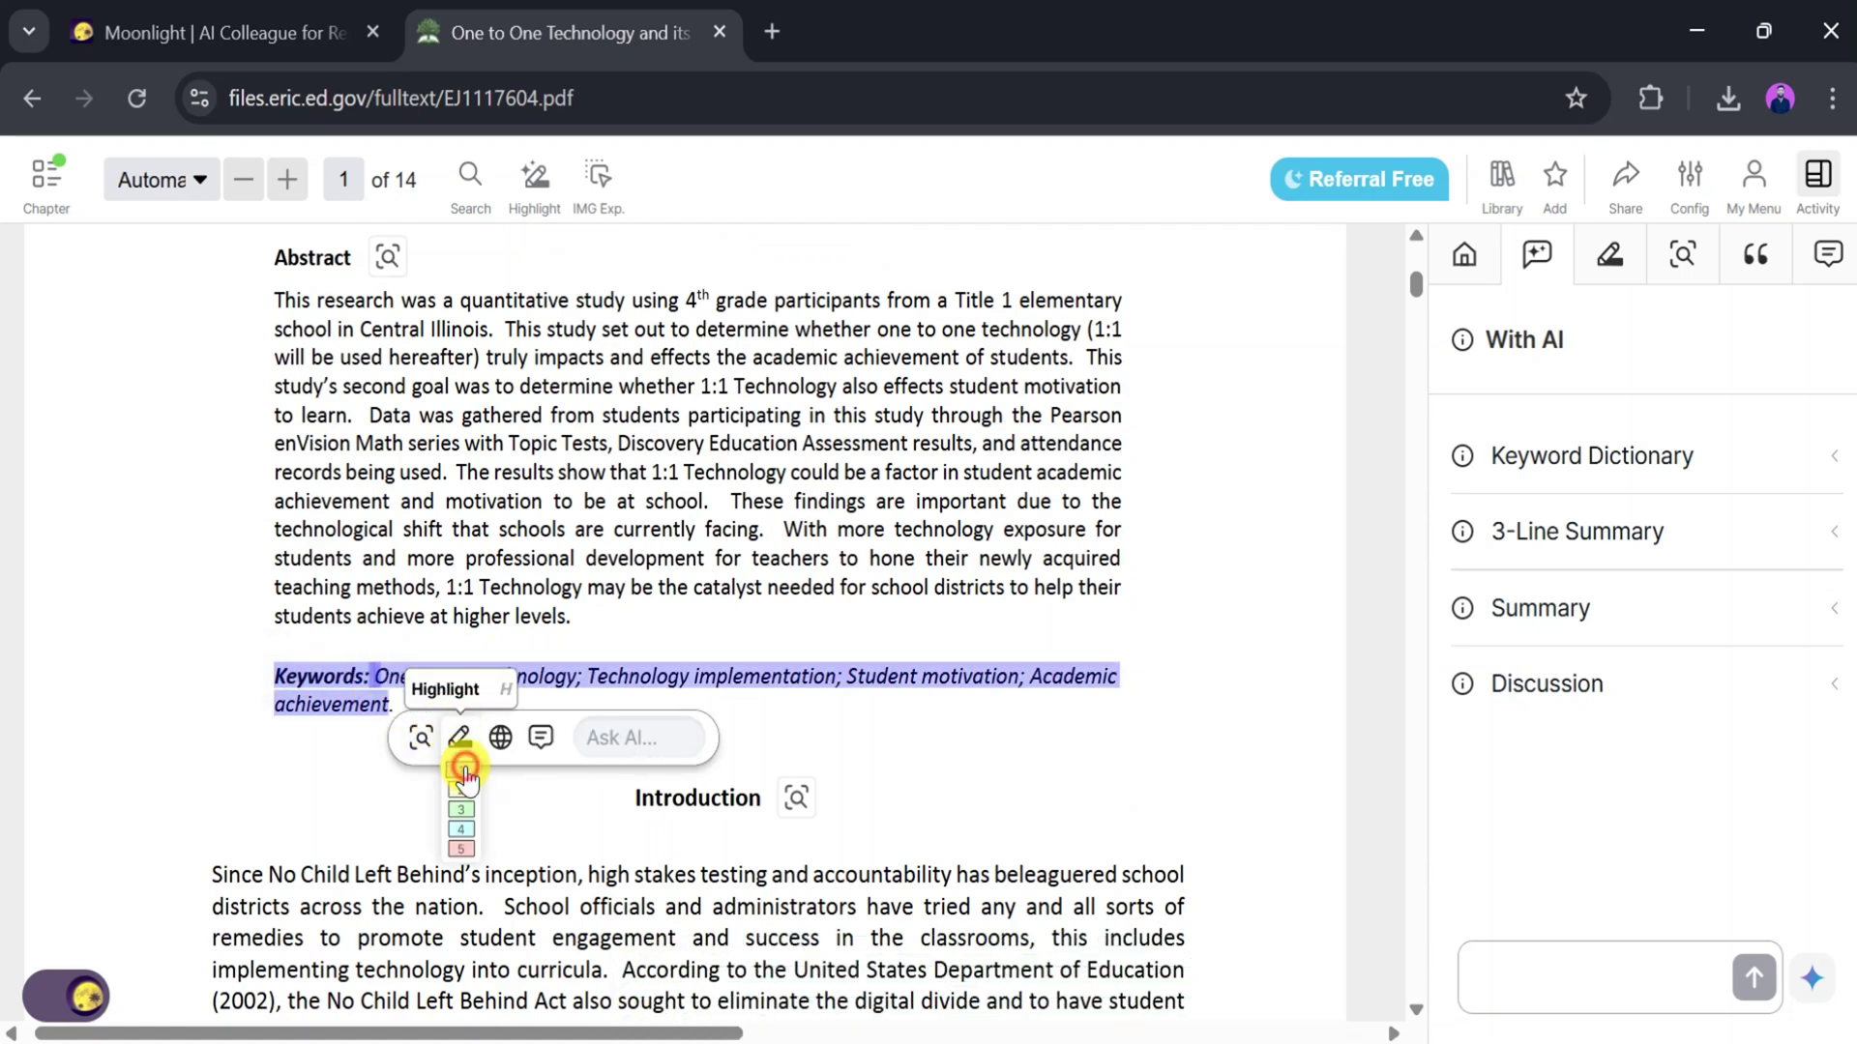
left_click(466, 770)
Step: Select the page 2 Kindergarten computer literacy sentence and start a comment on it
scroll(531, 767, "down", 1)
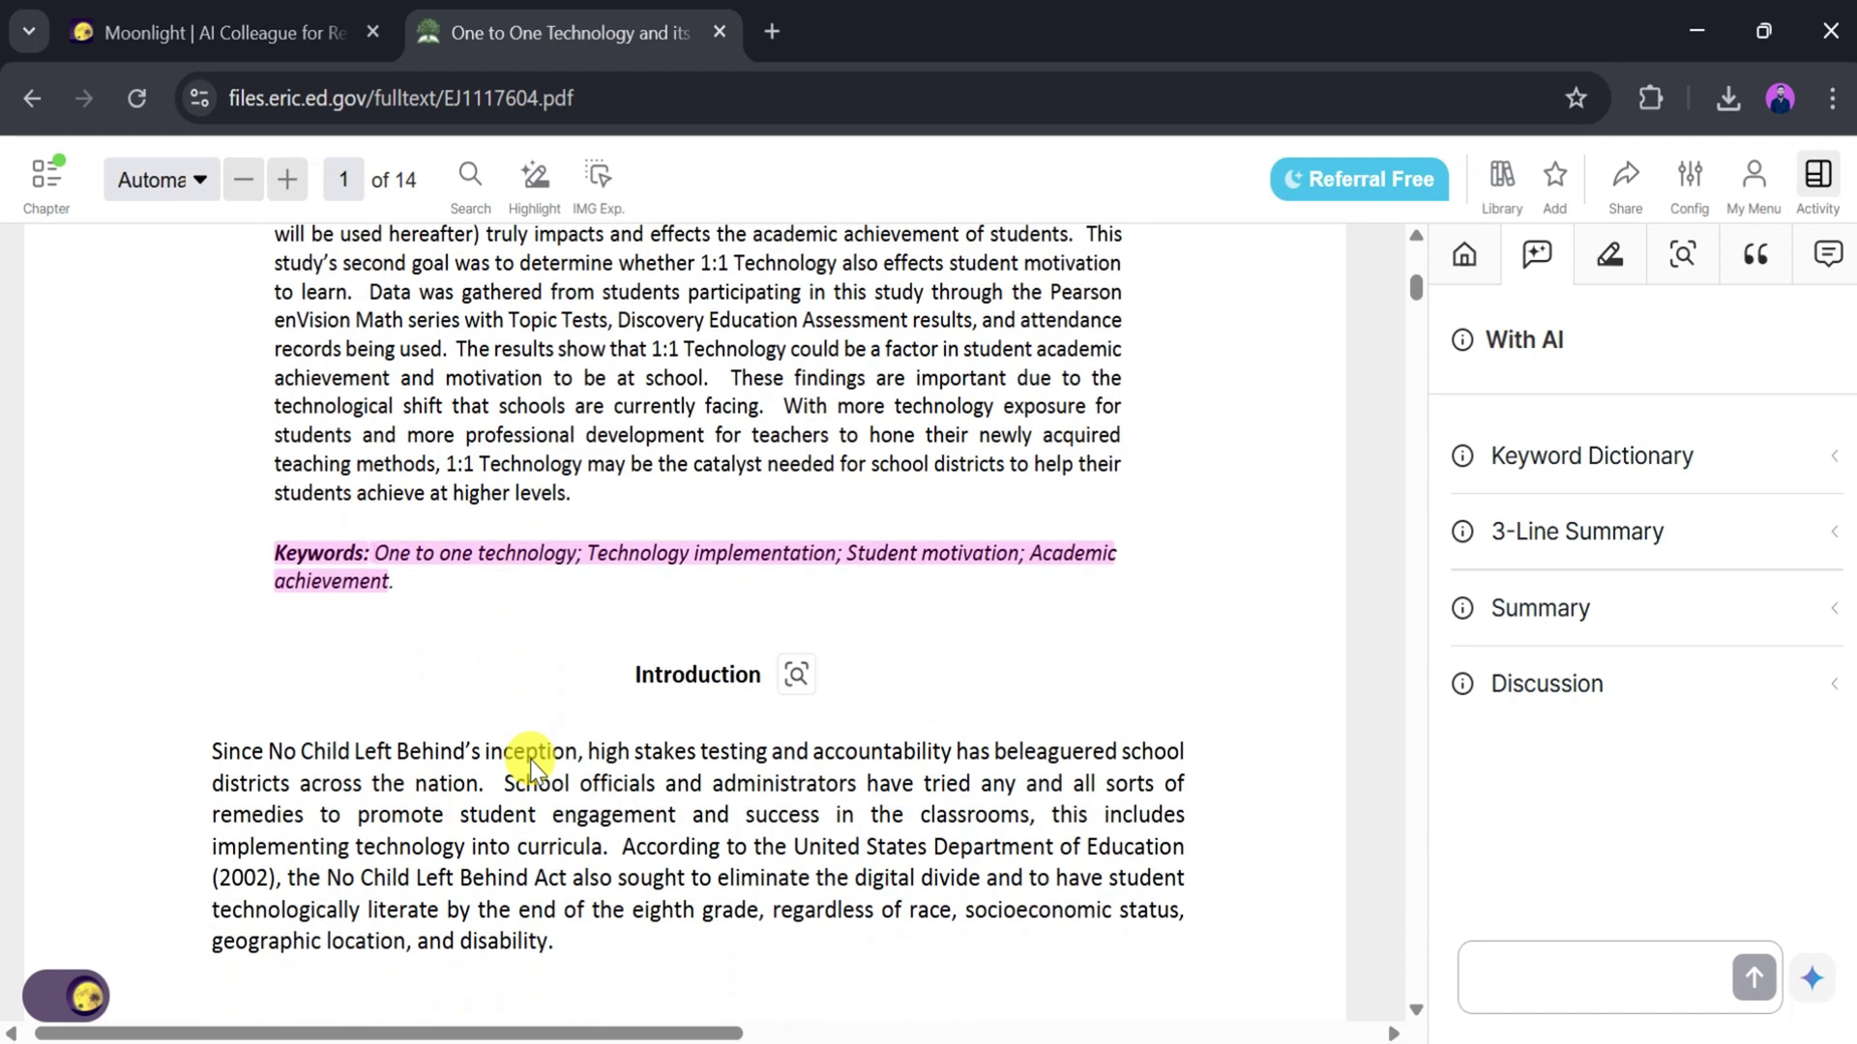
scroll(249, 757, "down", 5)
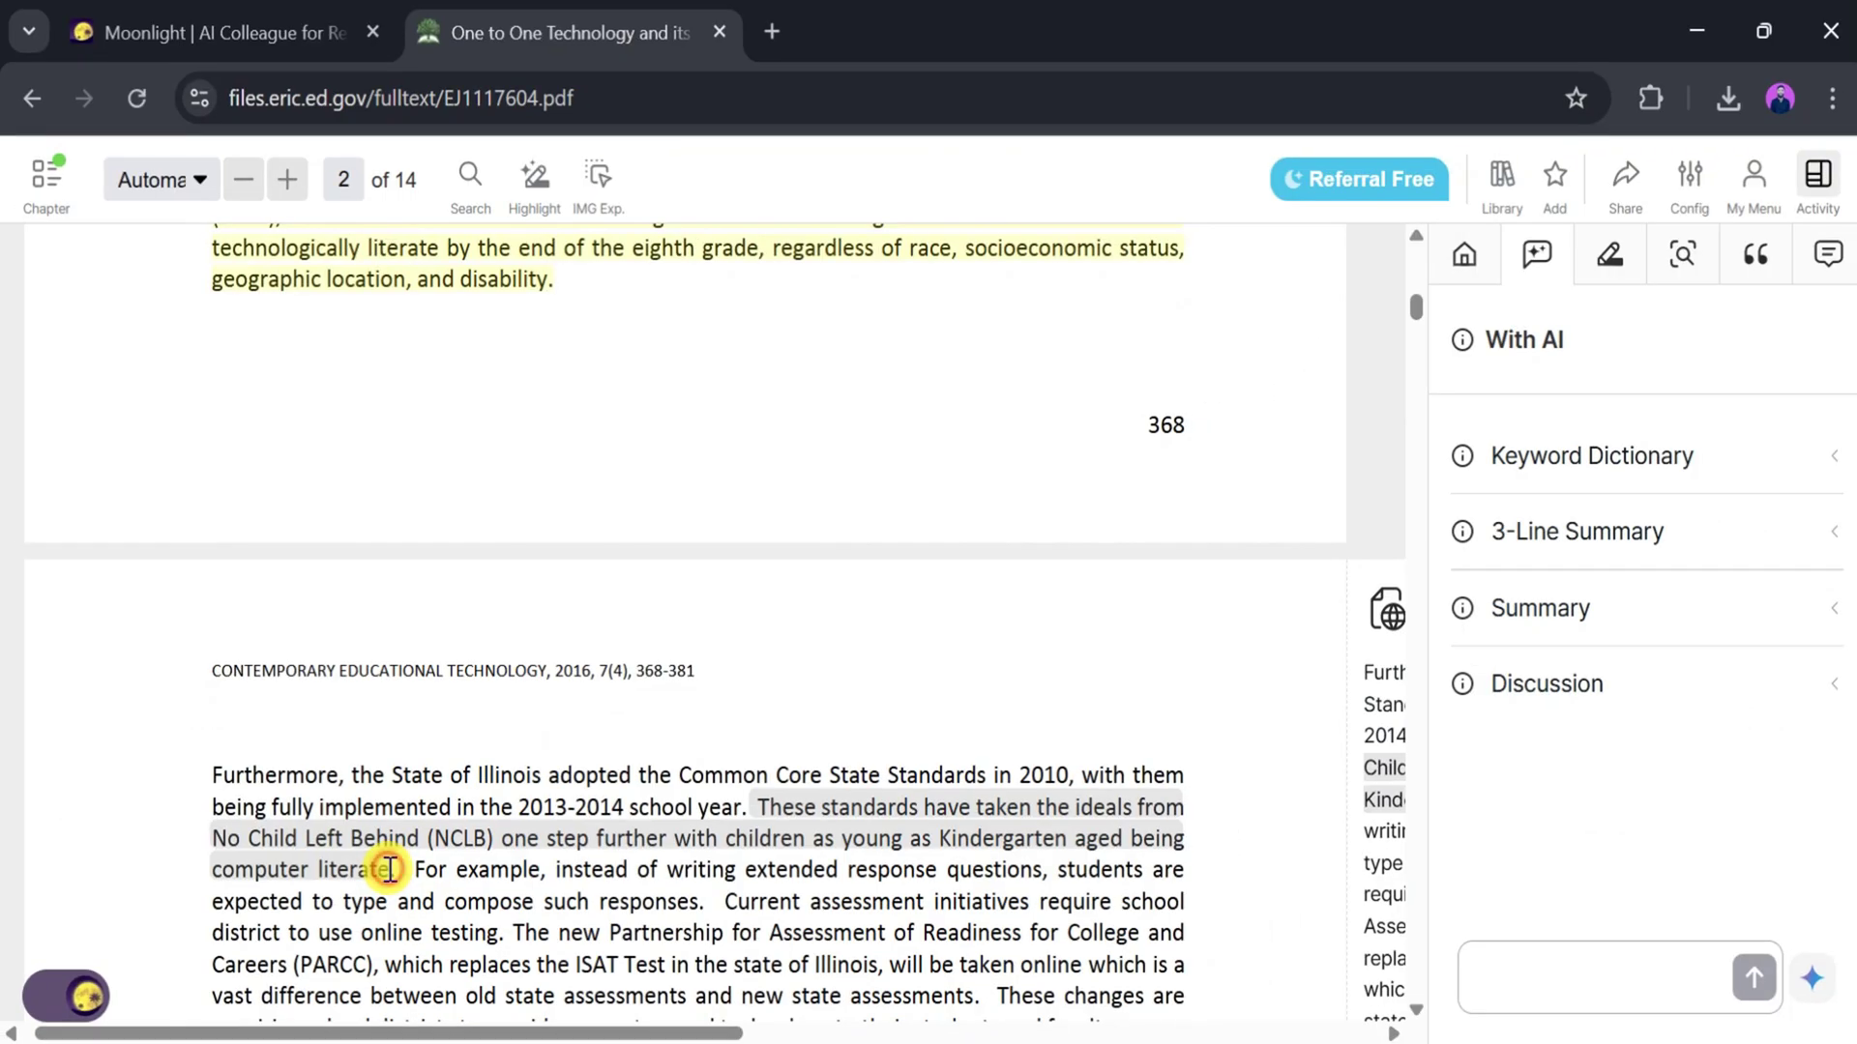
left_click_drag(380, 866, 767, 805)
left_click(1475, 799)
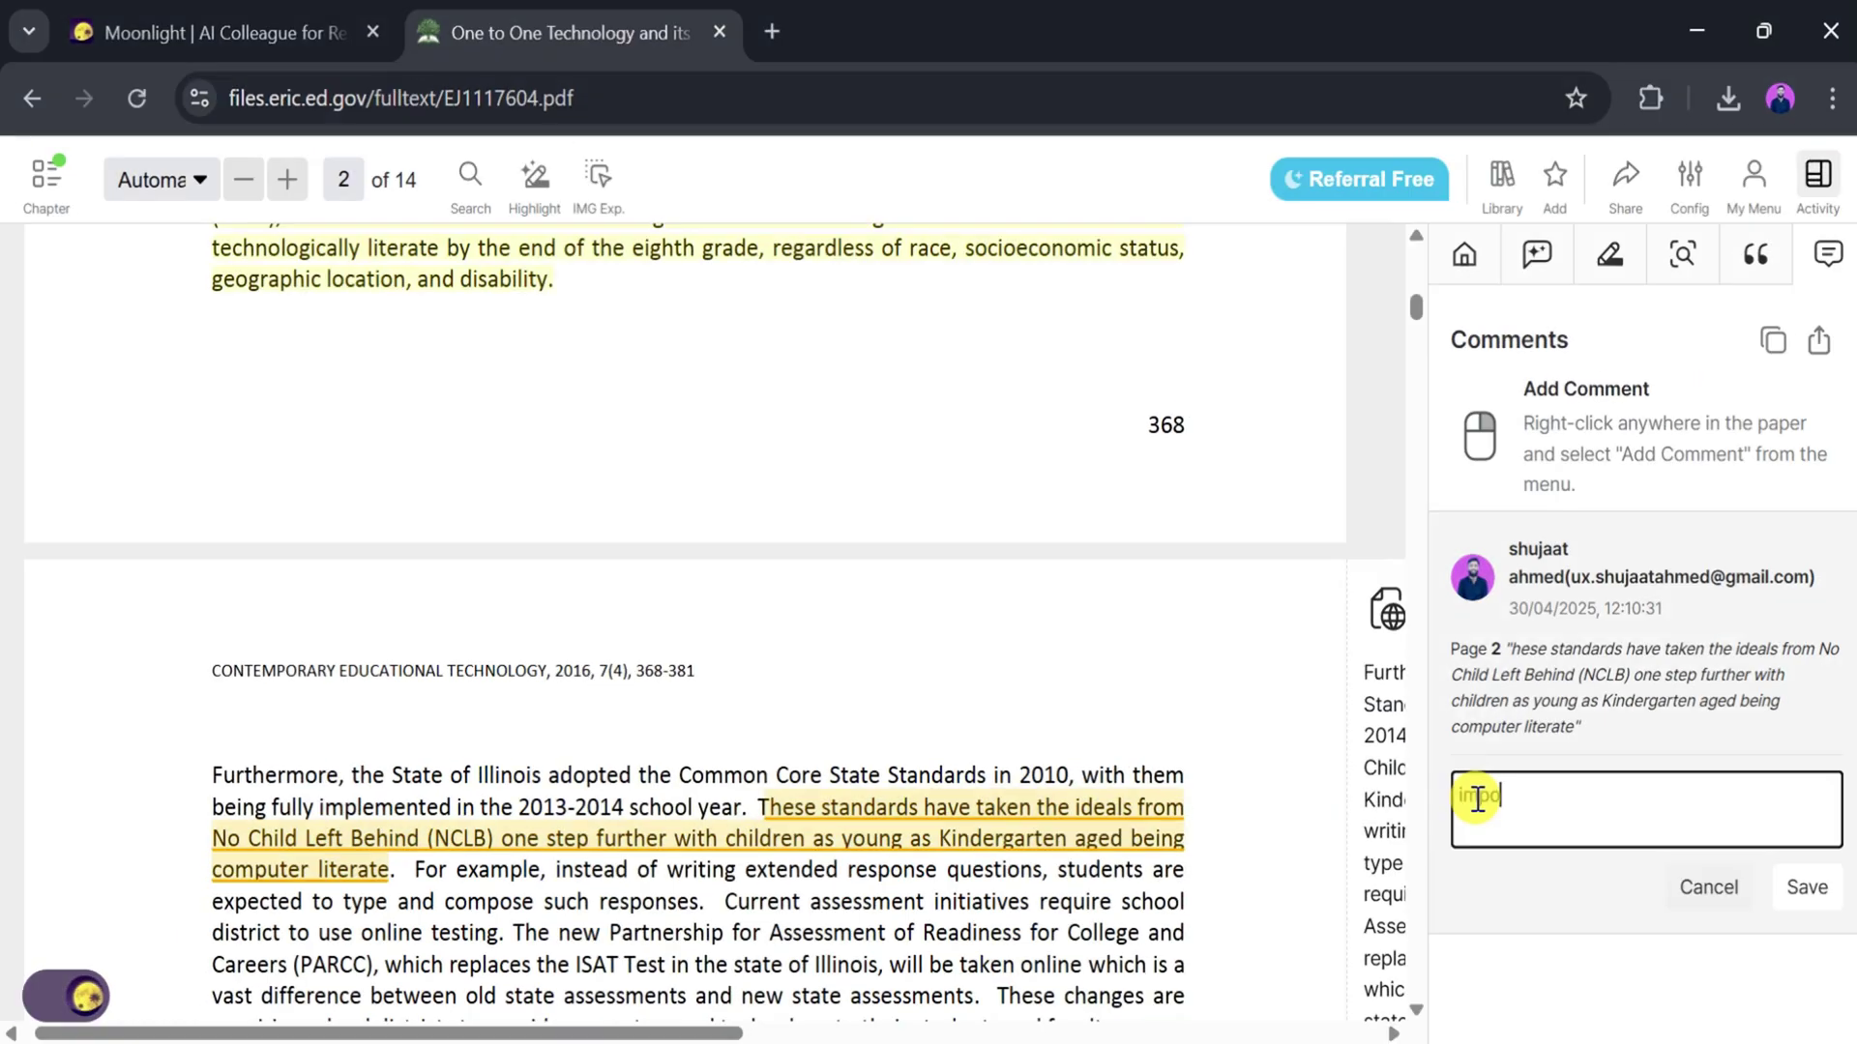
Step: Save the comment, file the paper in new folder 'gurru tech solutions', and open the Library
left_click(1806, 887)
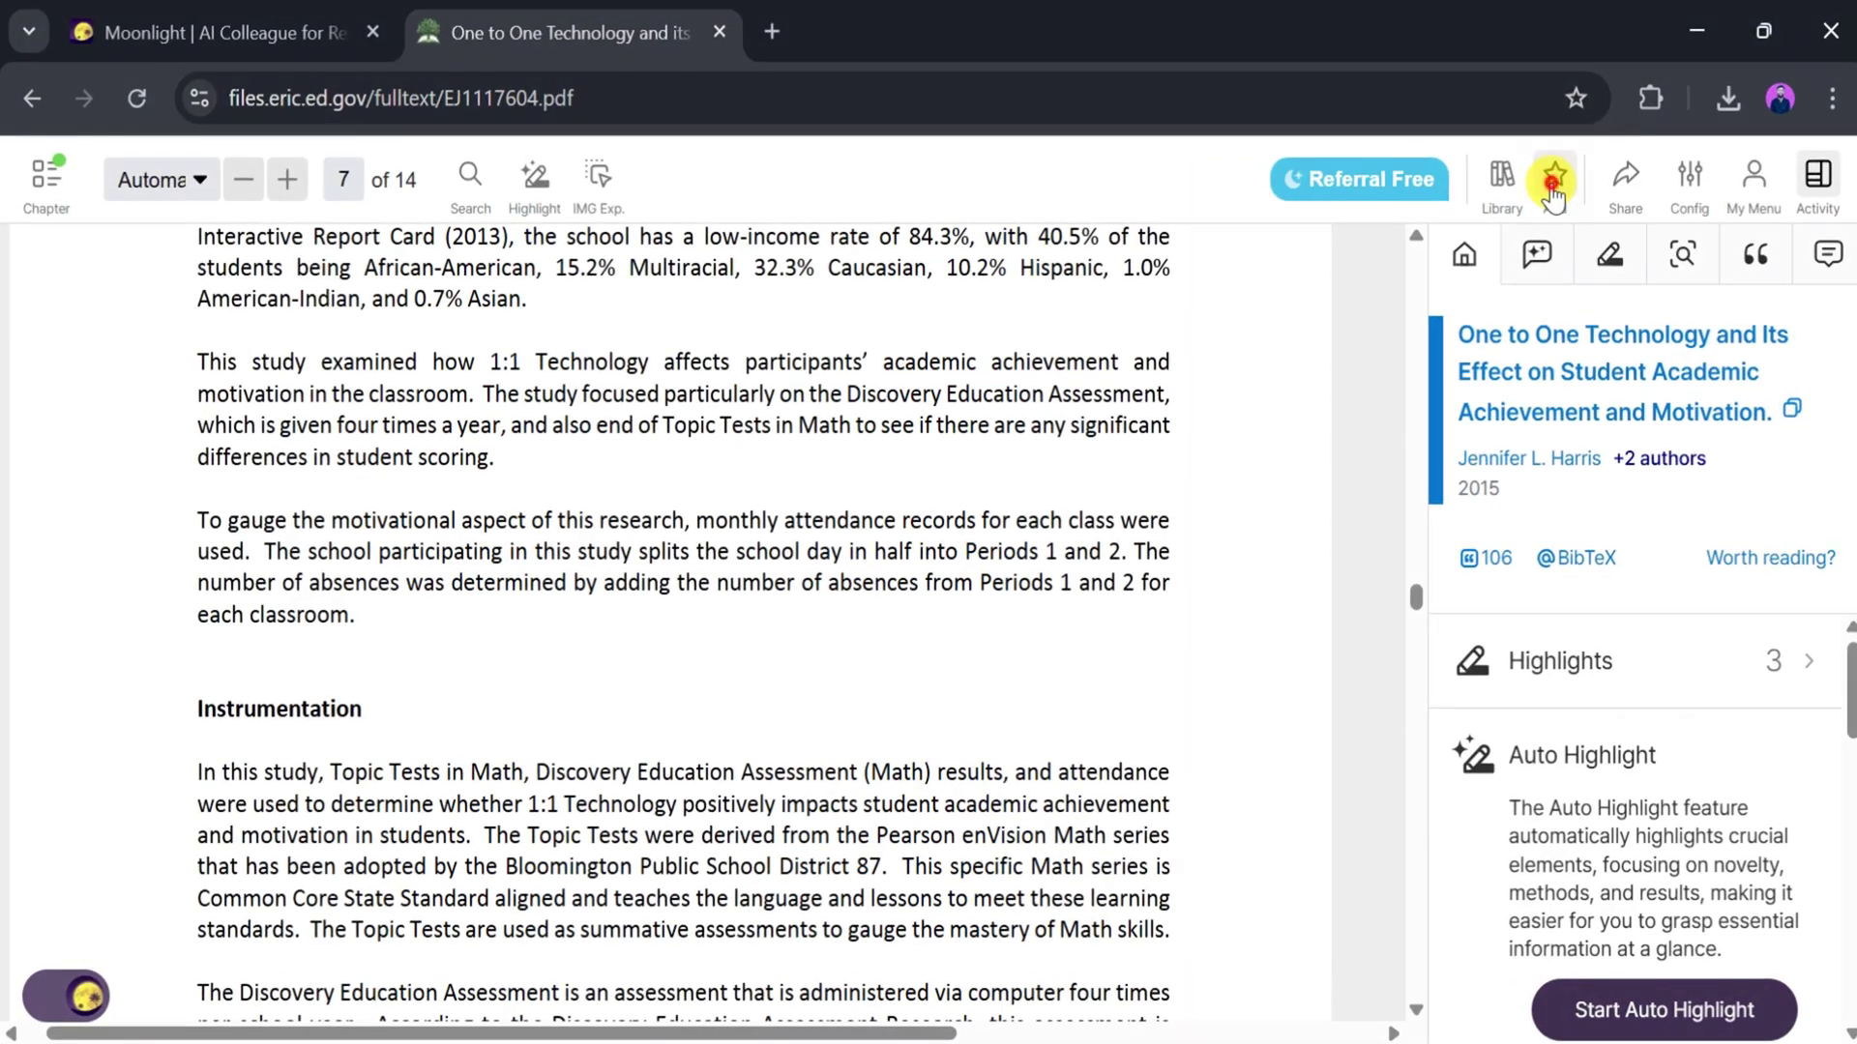
left_click(1553, 180)
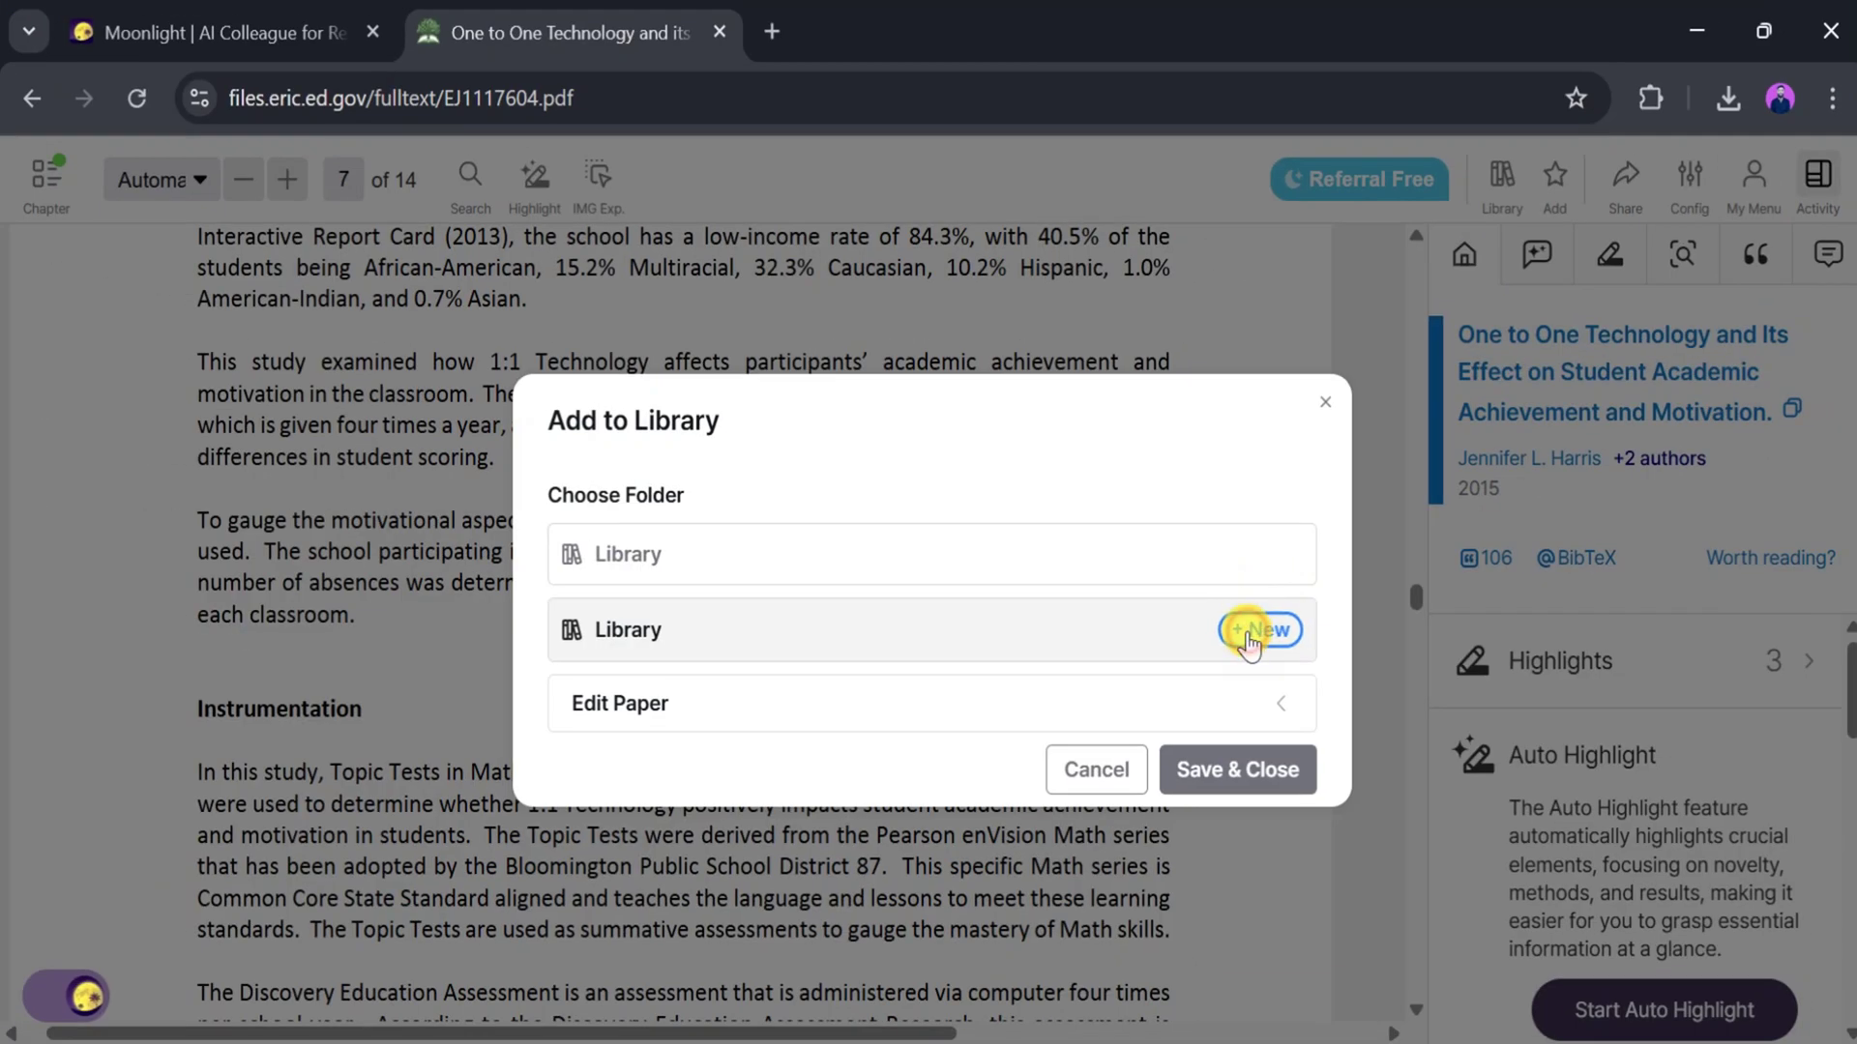
left_click(1248, 634)
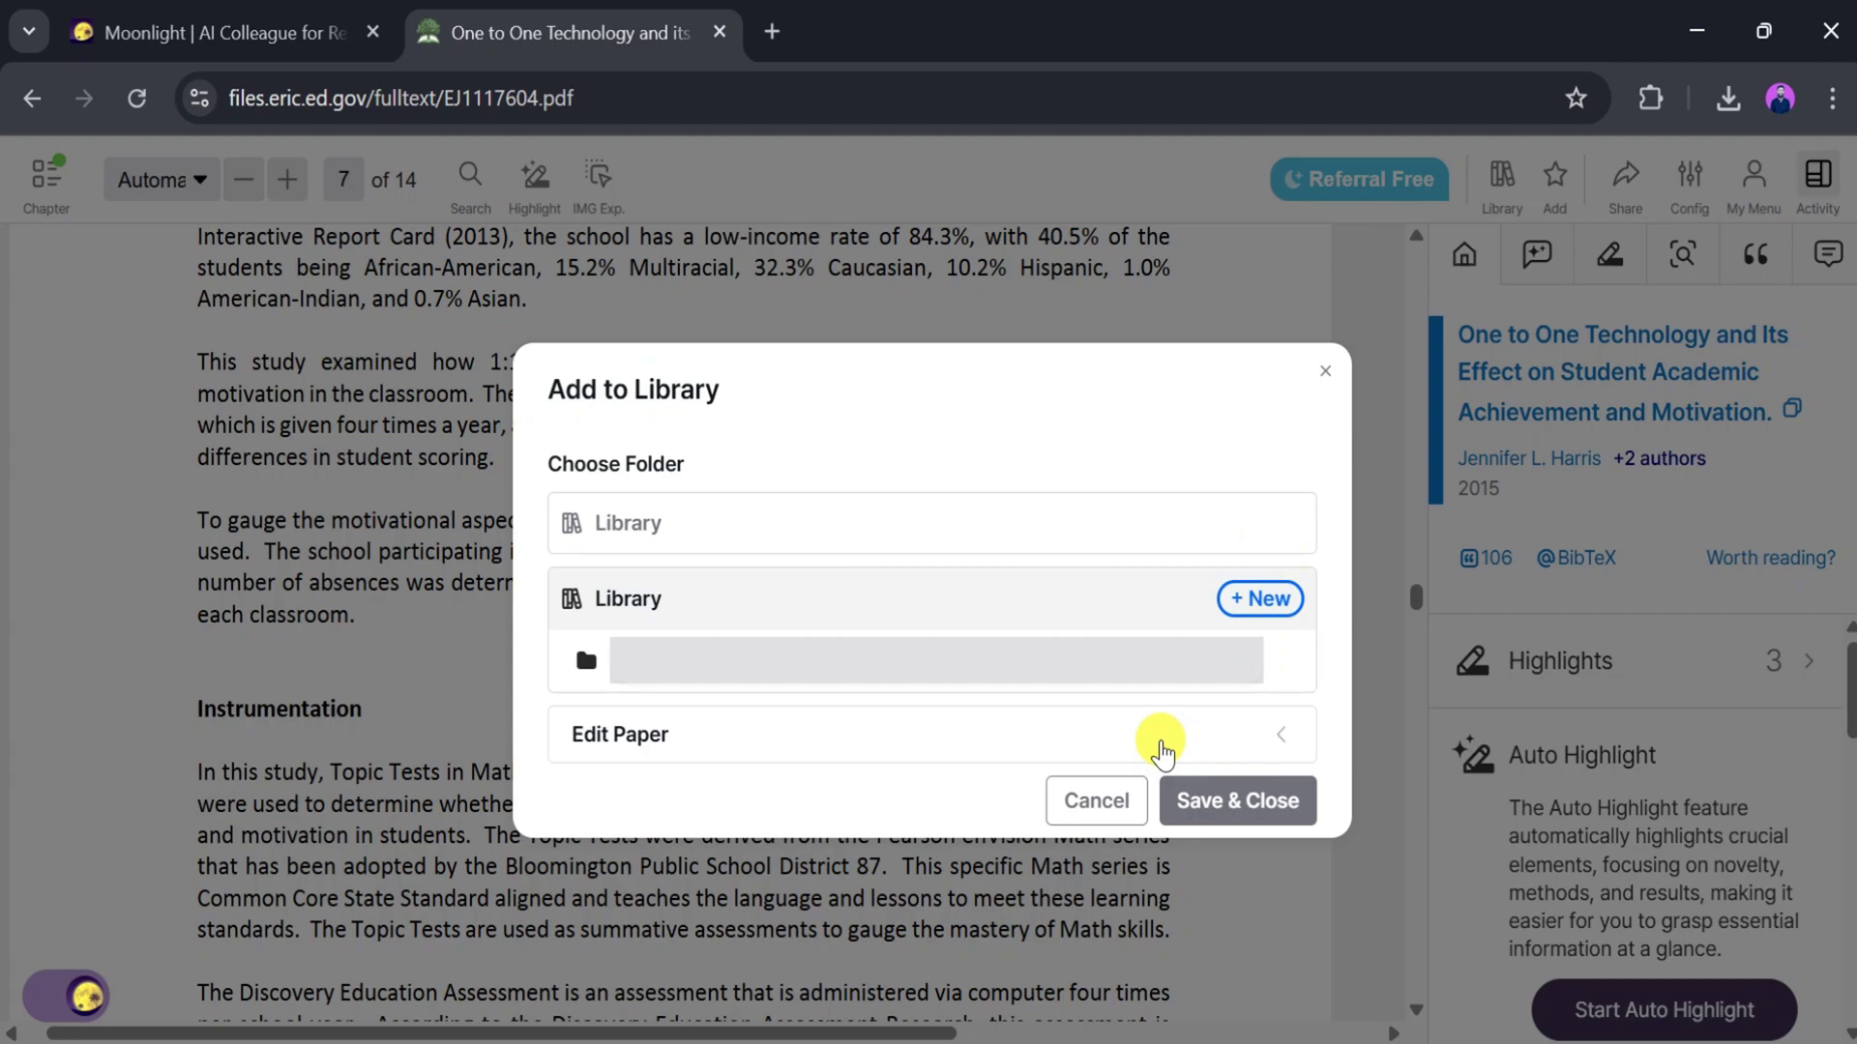
type("gurru tech solutio")
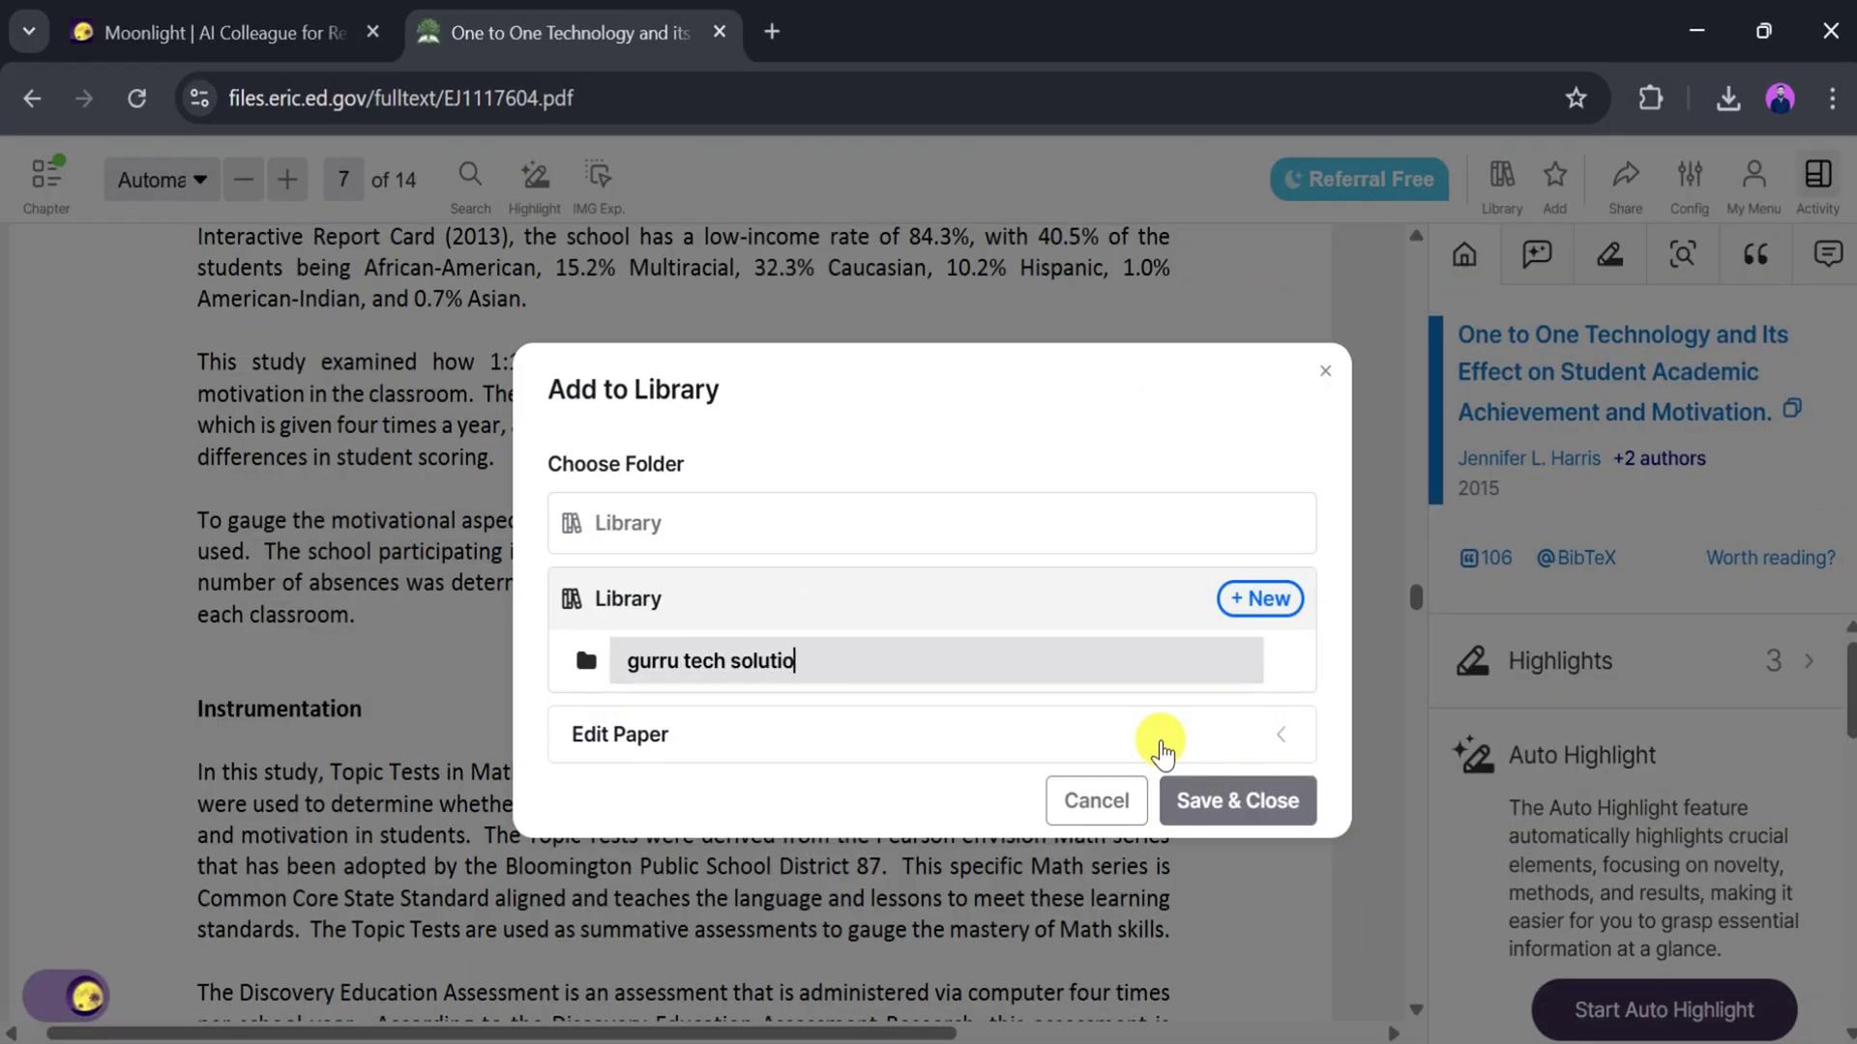
type("ns")
left_click(1195, 801)
left_click(1502, 177)
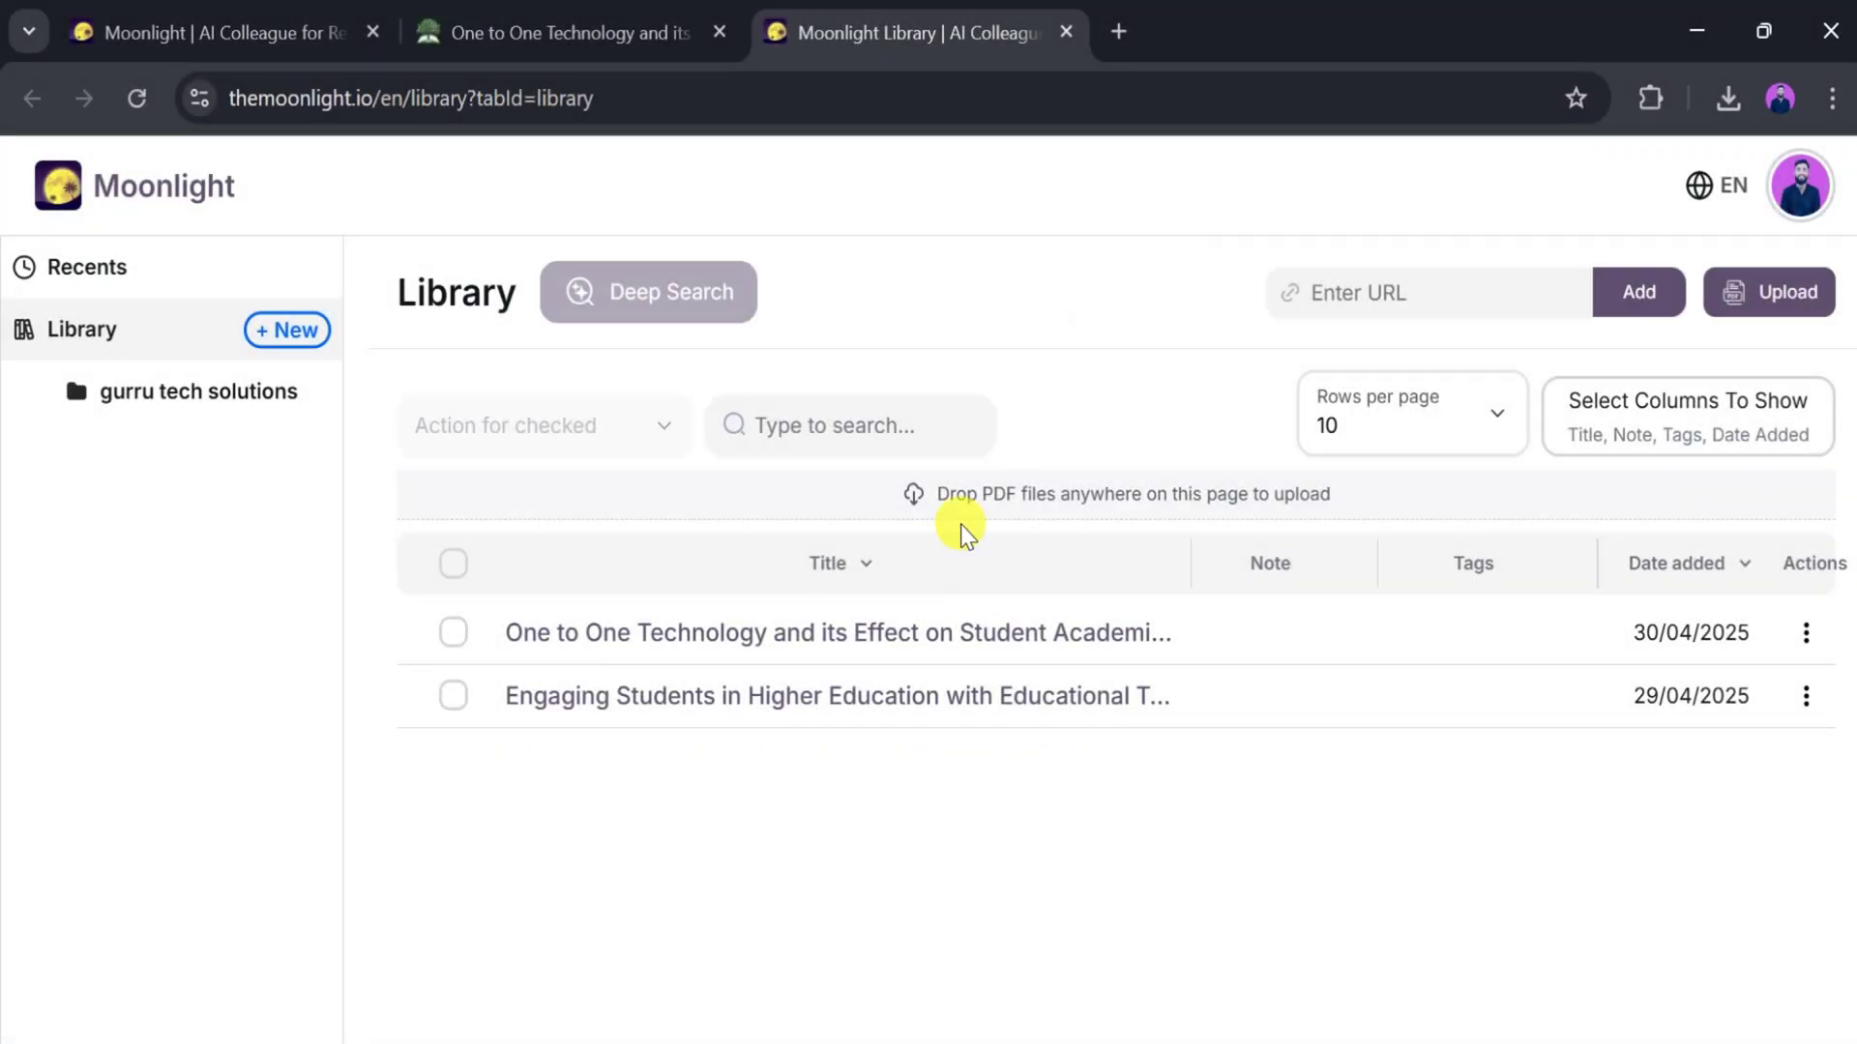
Step: On the PDF tab, send 'i need summary' to the AI chat
left_click(565, 19)
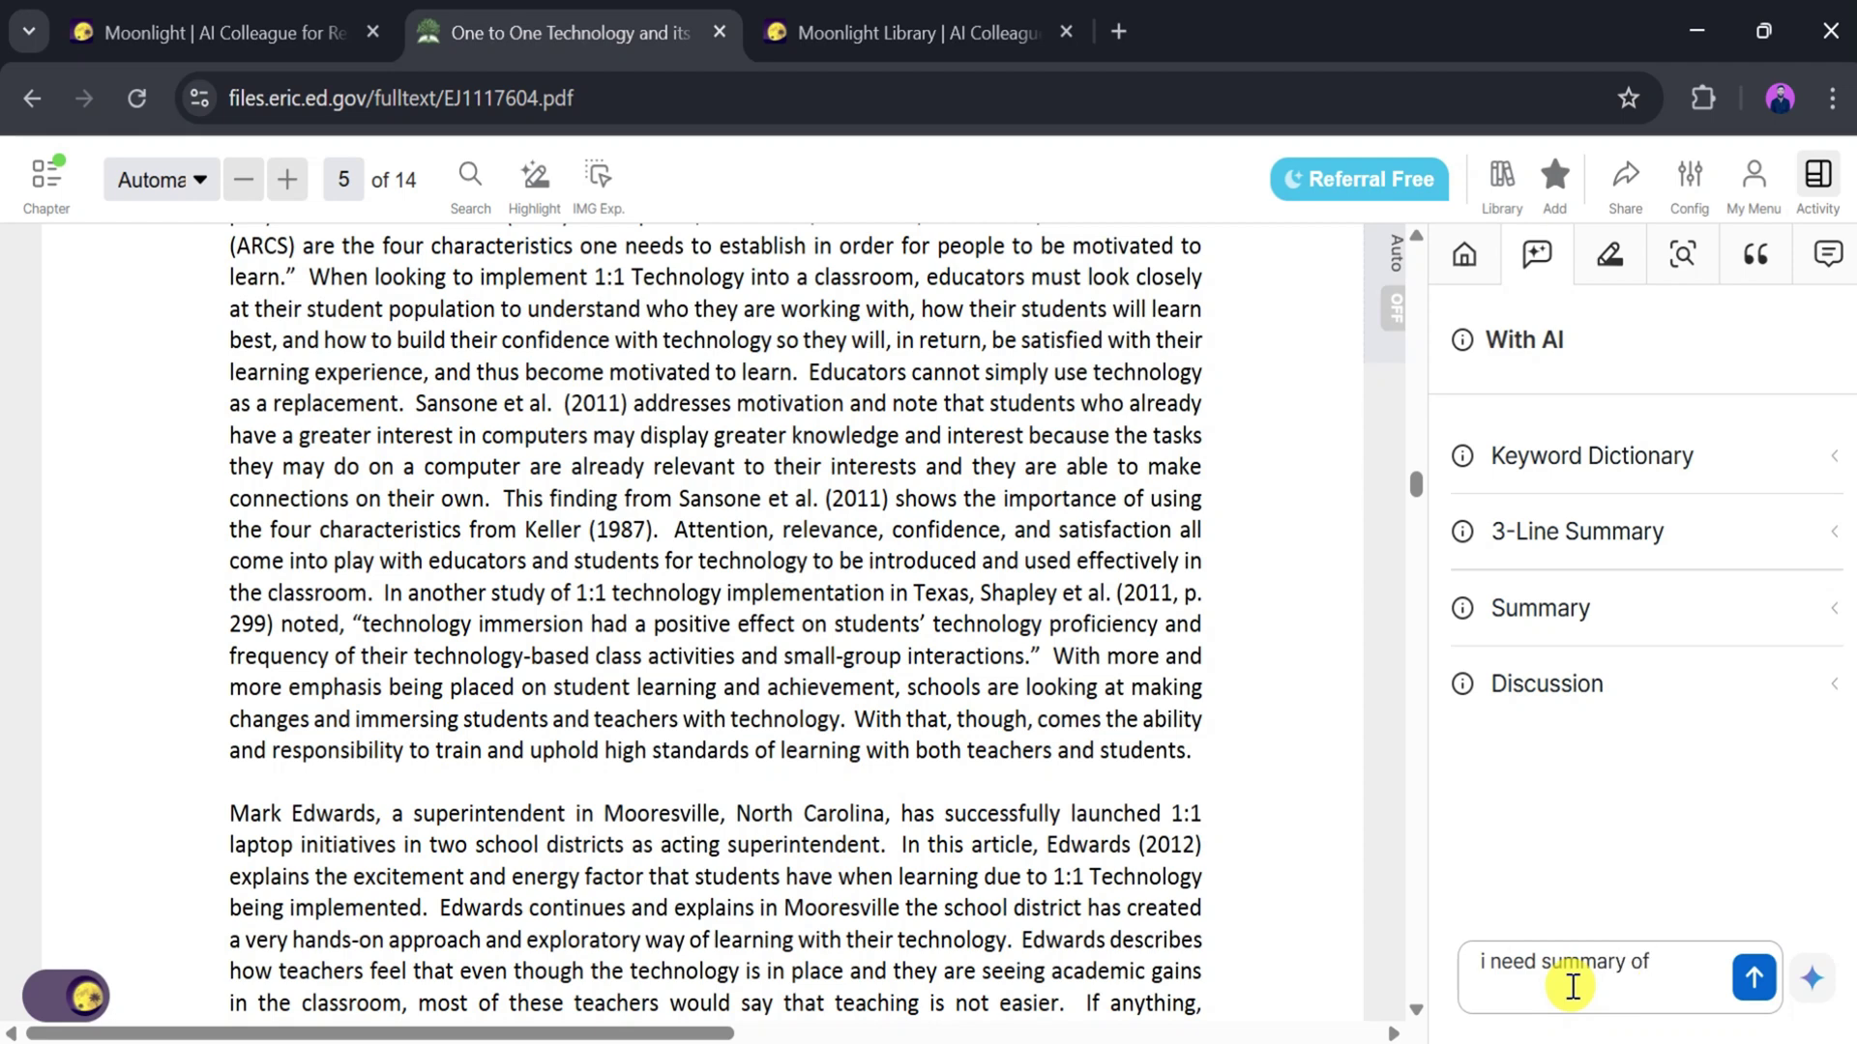
key("BackSpace")
key("Return")
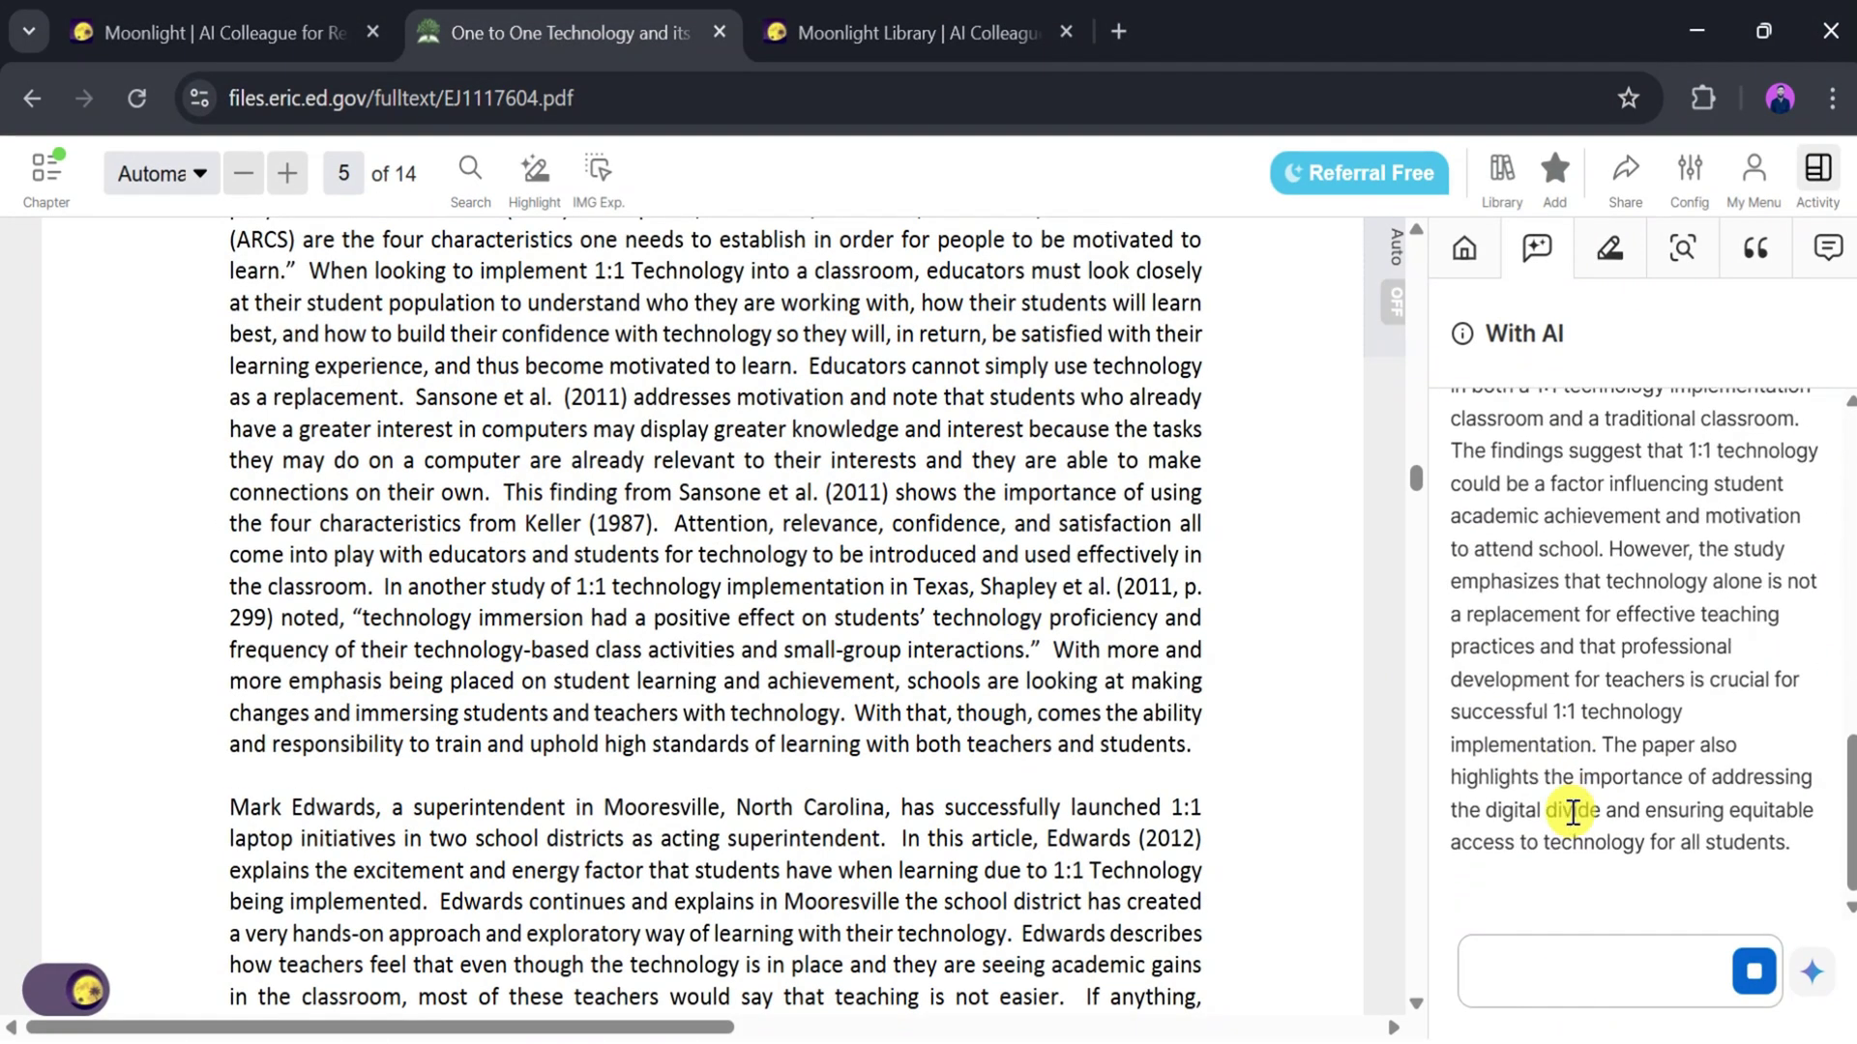
scroll(1572, 812, "up", 5)
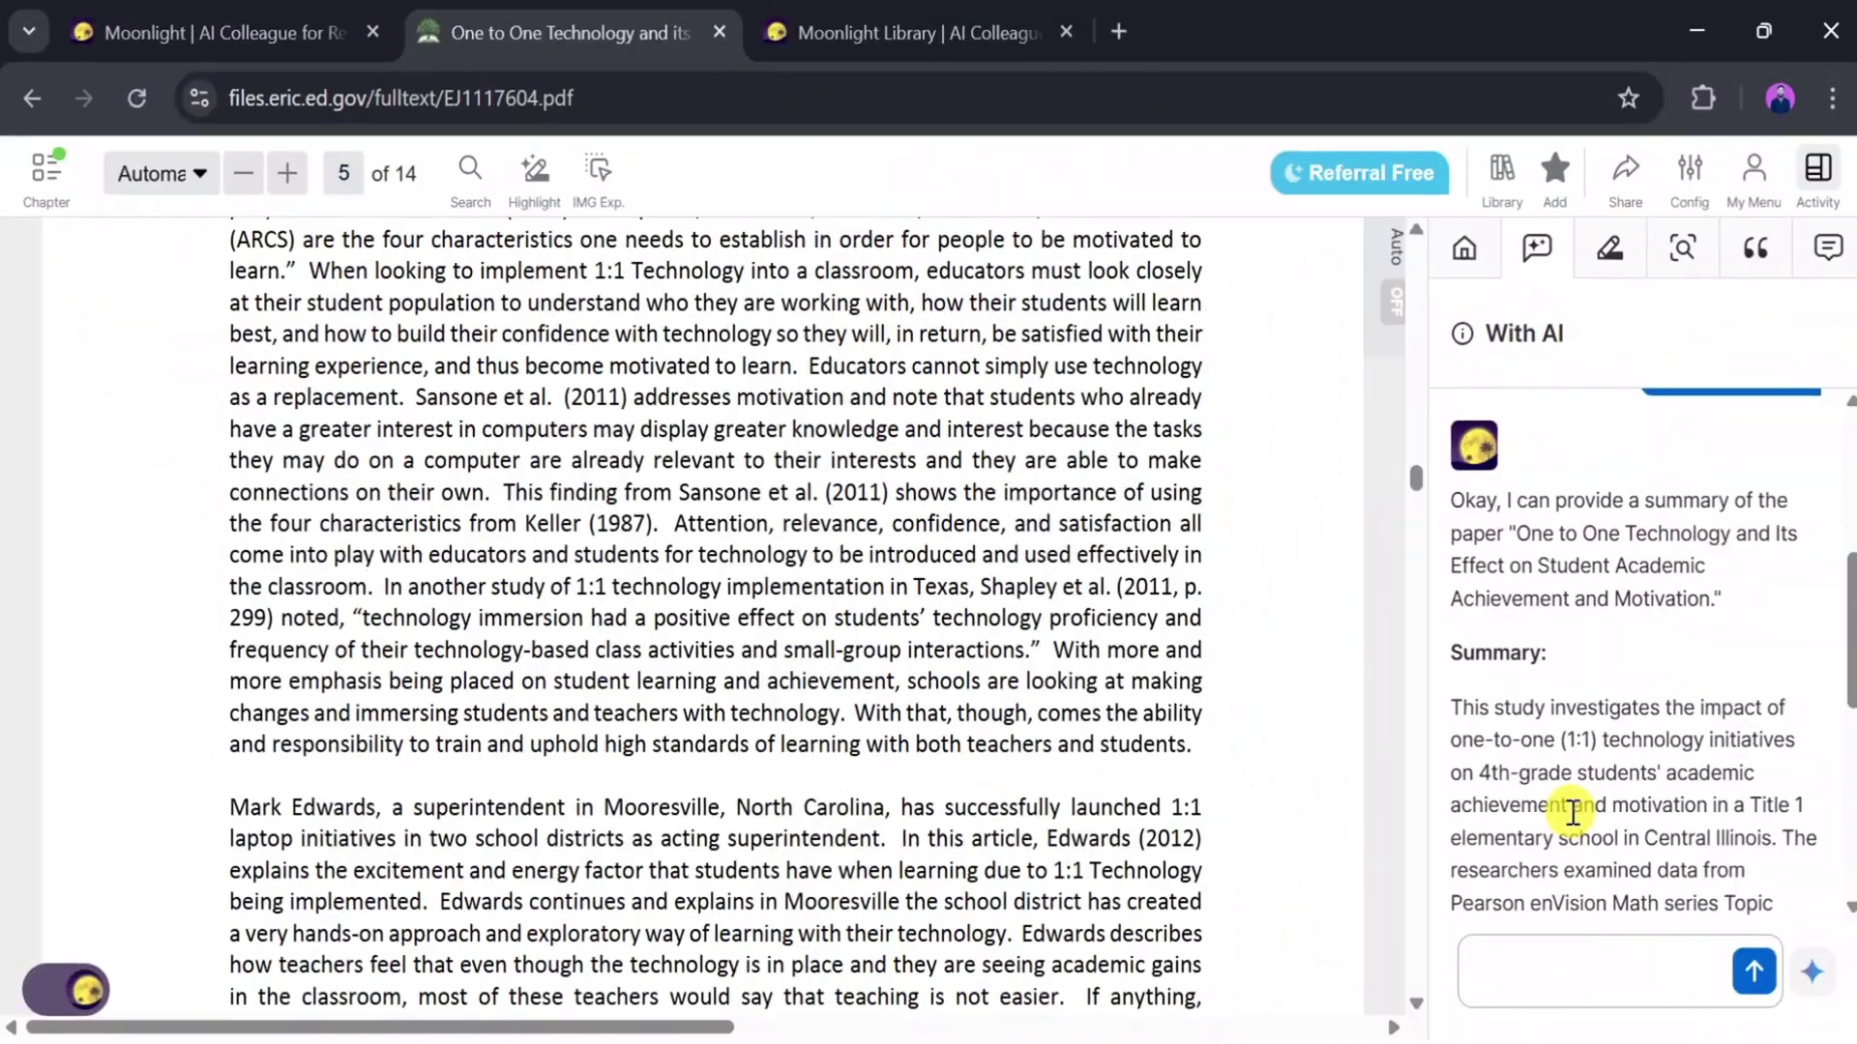
scroll(1573, 813, "down", 5)
scroll(1573, 812, "down", 2)
Step: Ask the AI chat 'now i need important dates in pdf file'
left_click(1525, 960)
type("now")
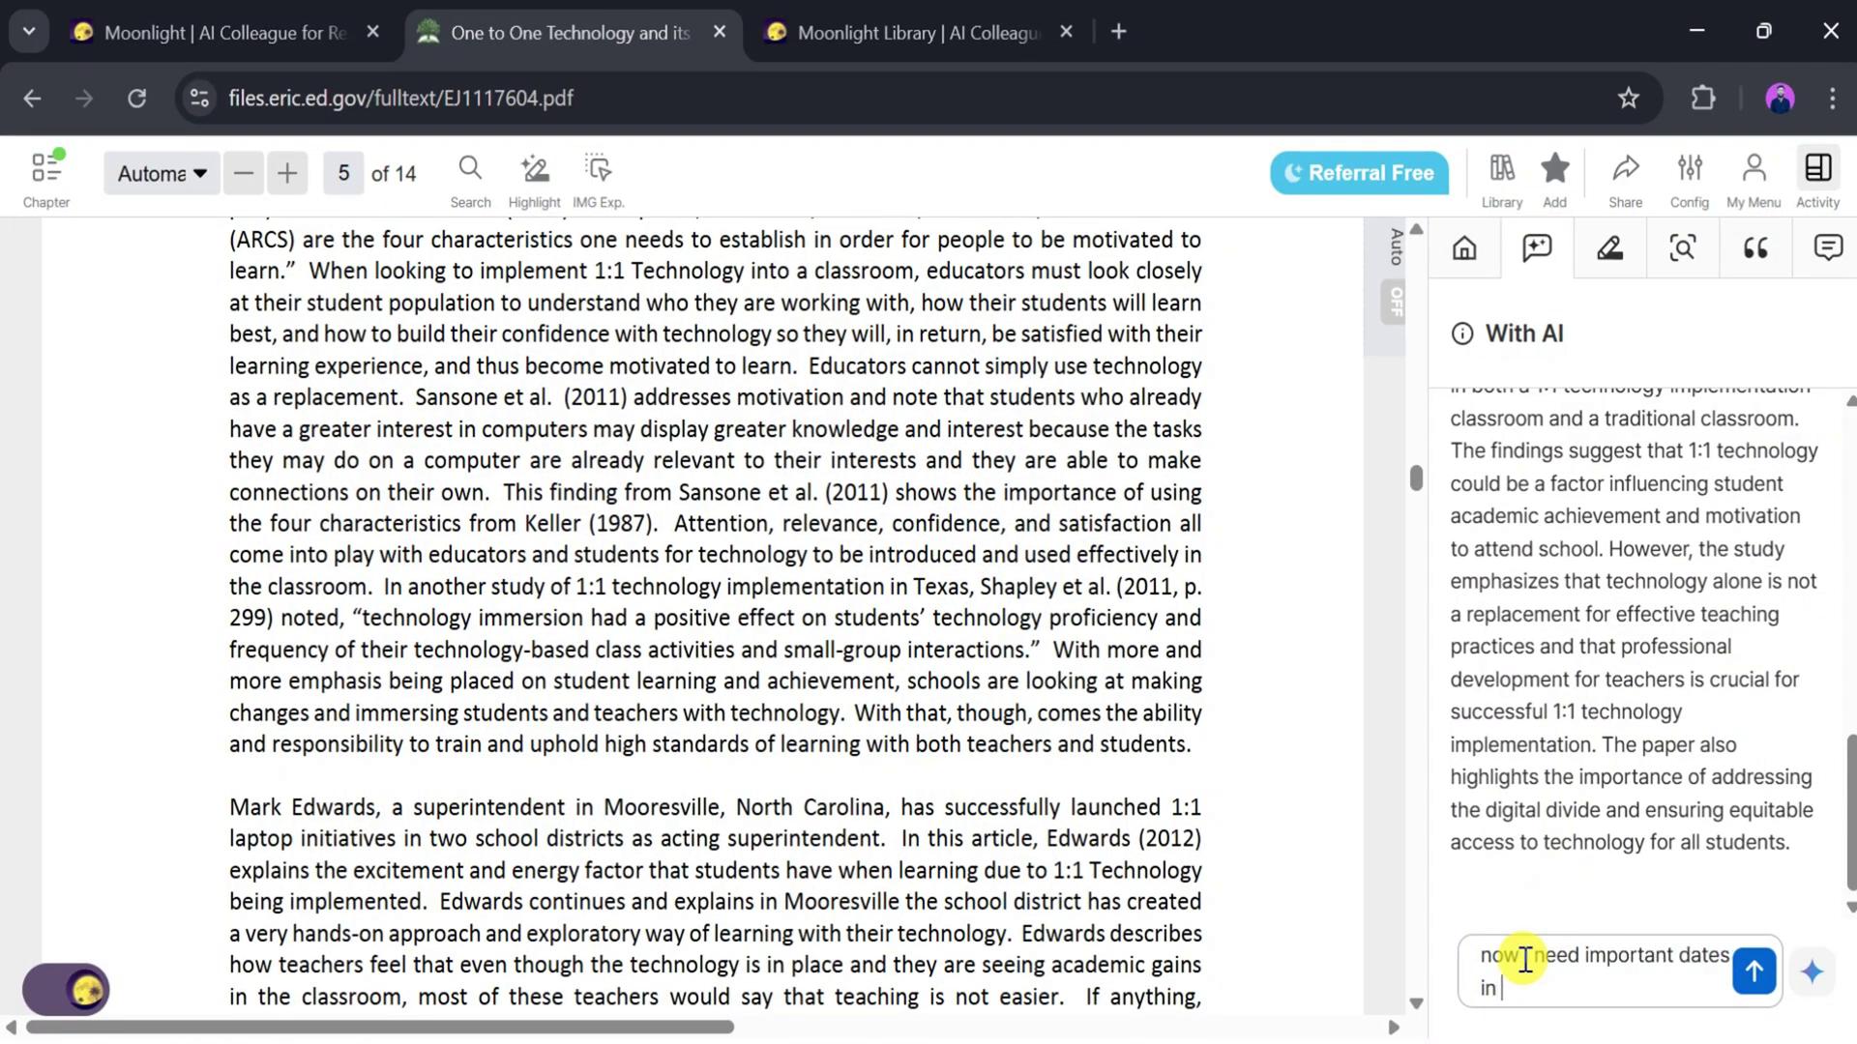
type(" i need important dates in pdf")
type("file")
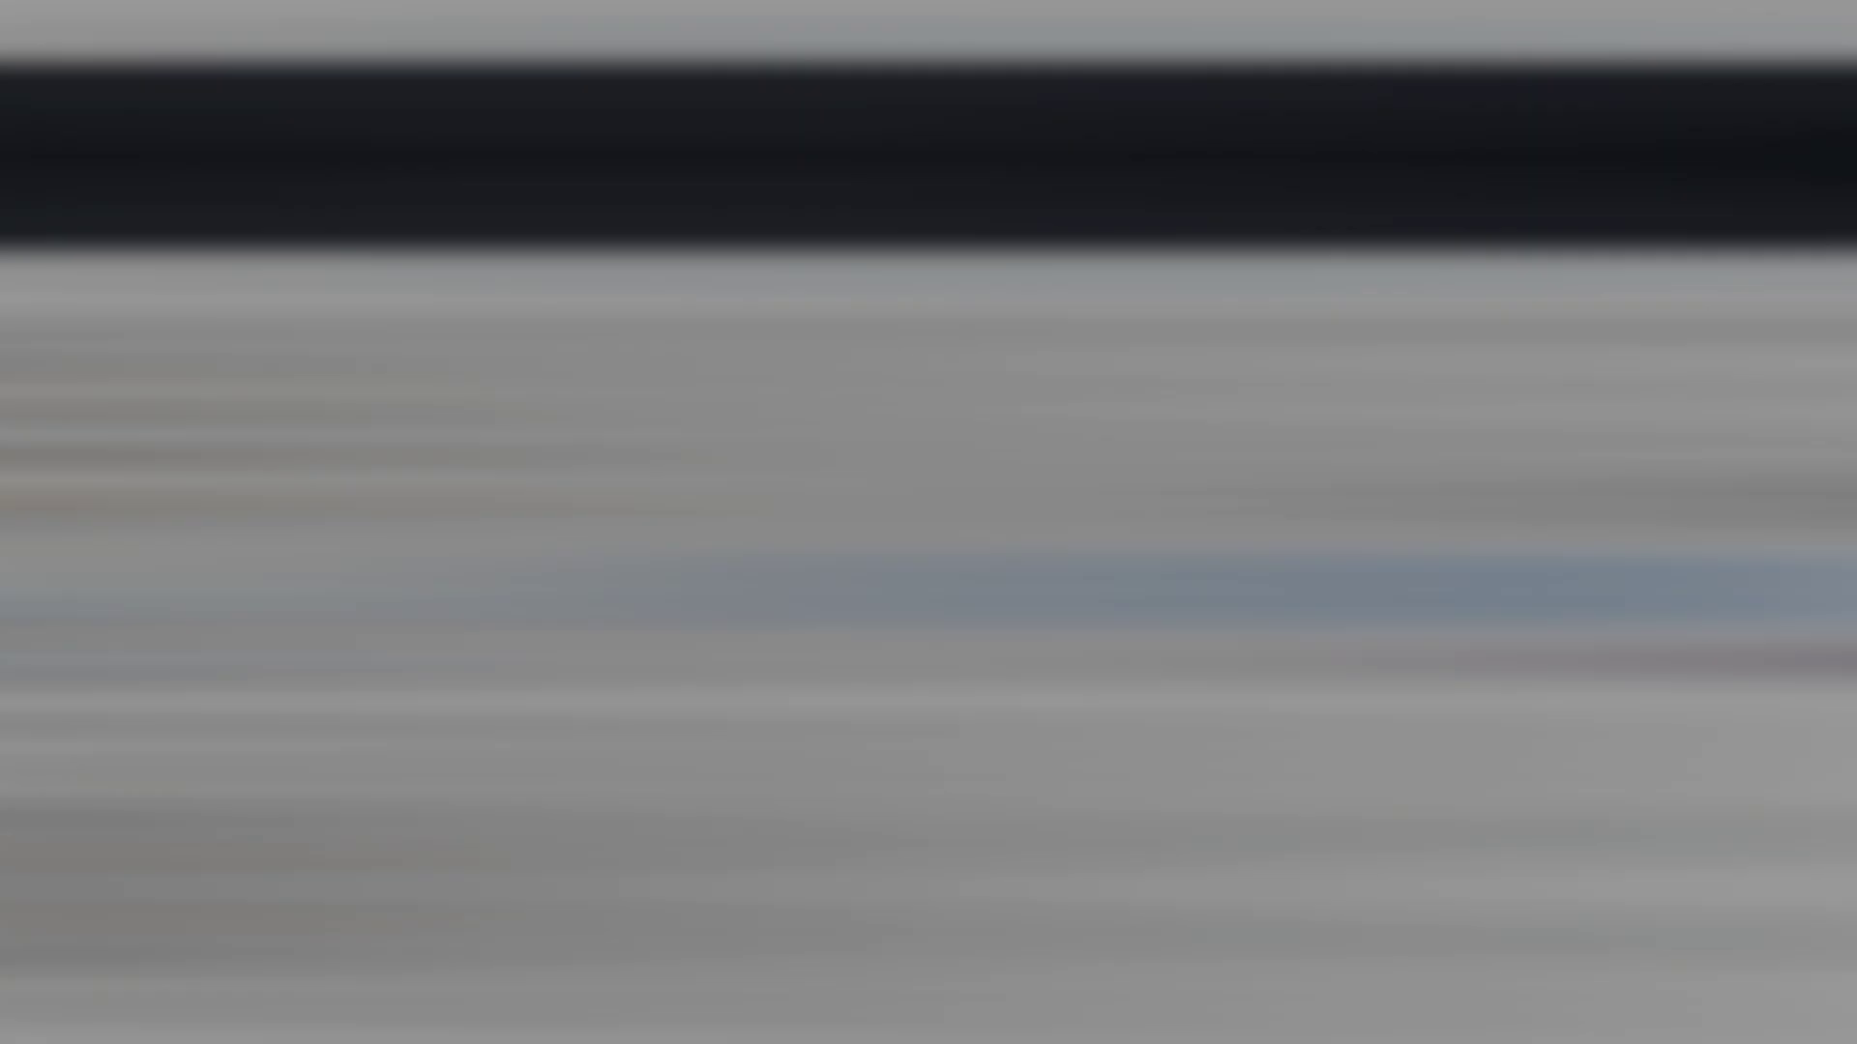
key("Return")
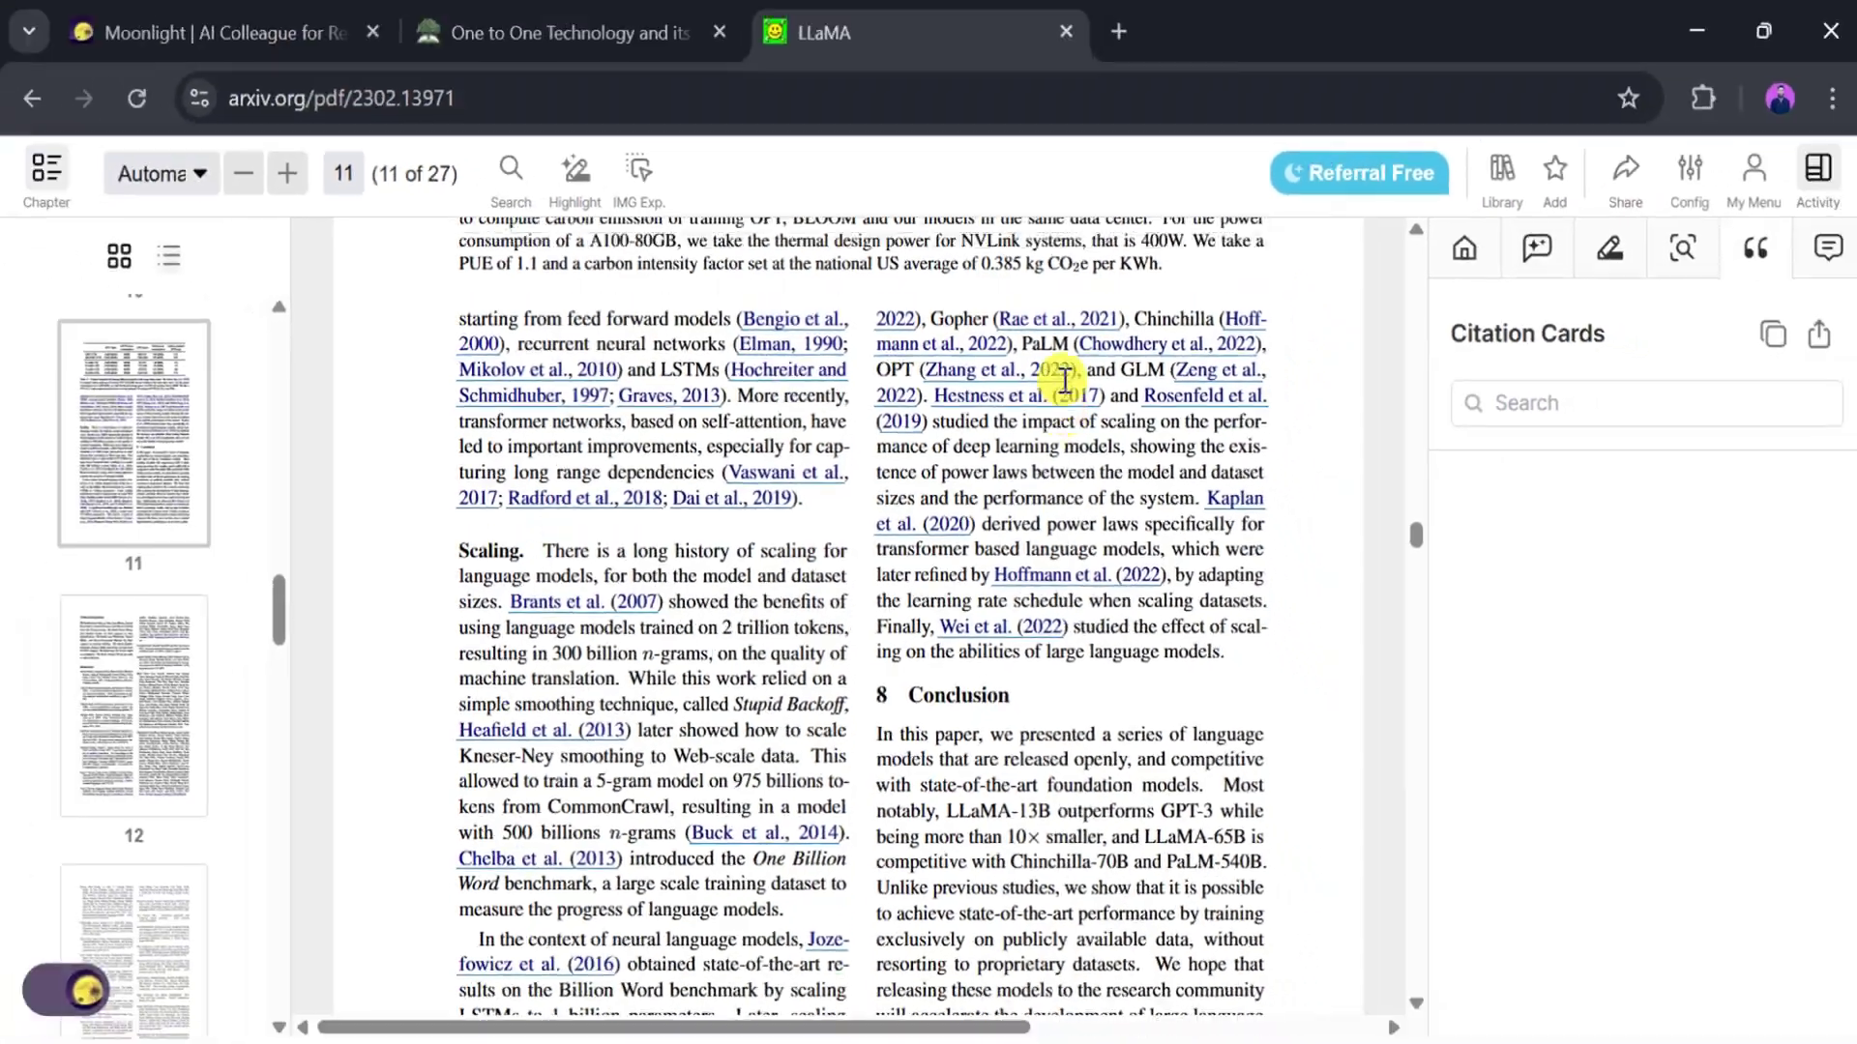
Step: Preview the Radford et al., 2019 citation in the LLaMA paper
scroll(1112, 331, "up", 1)
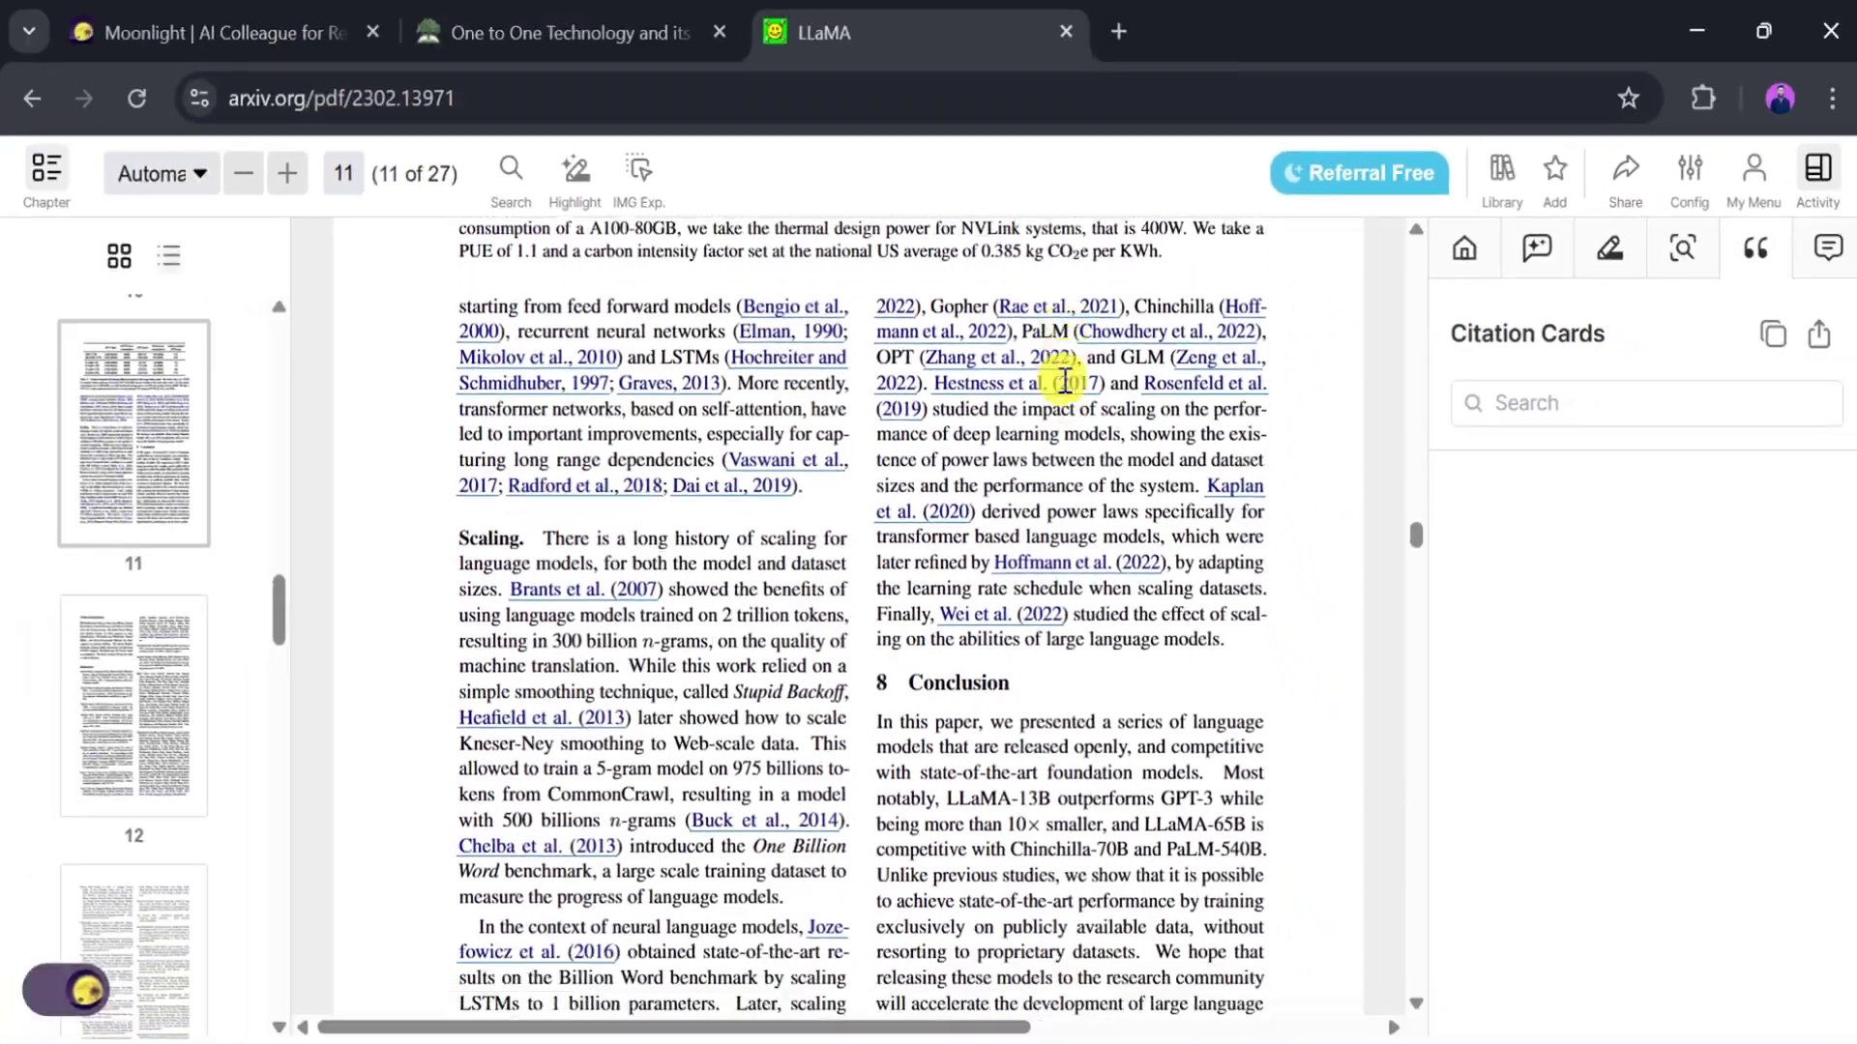
scroll(1112, 330, "down", 4)
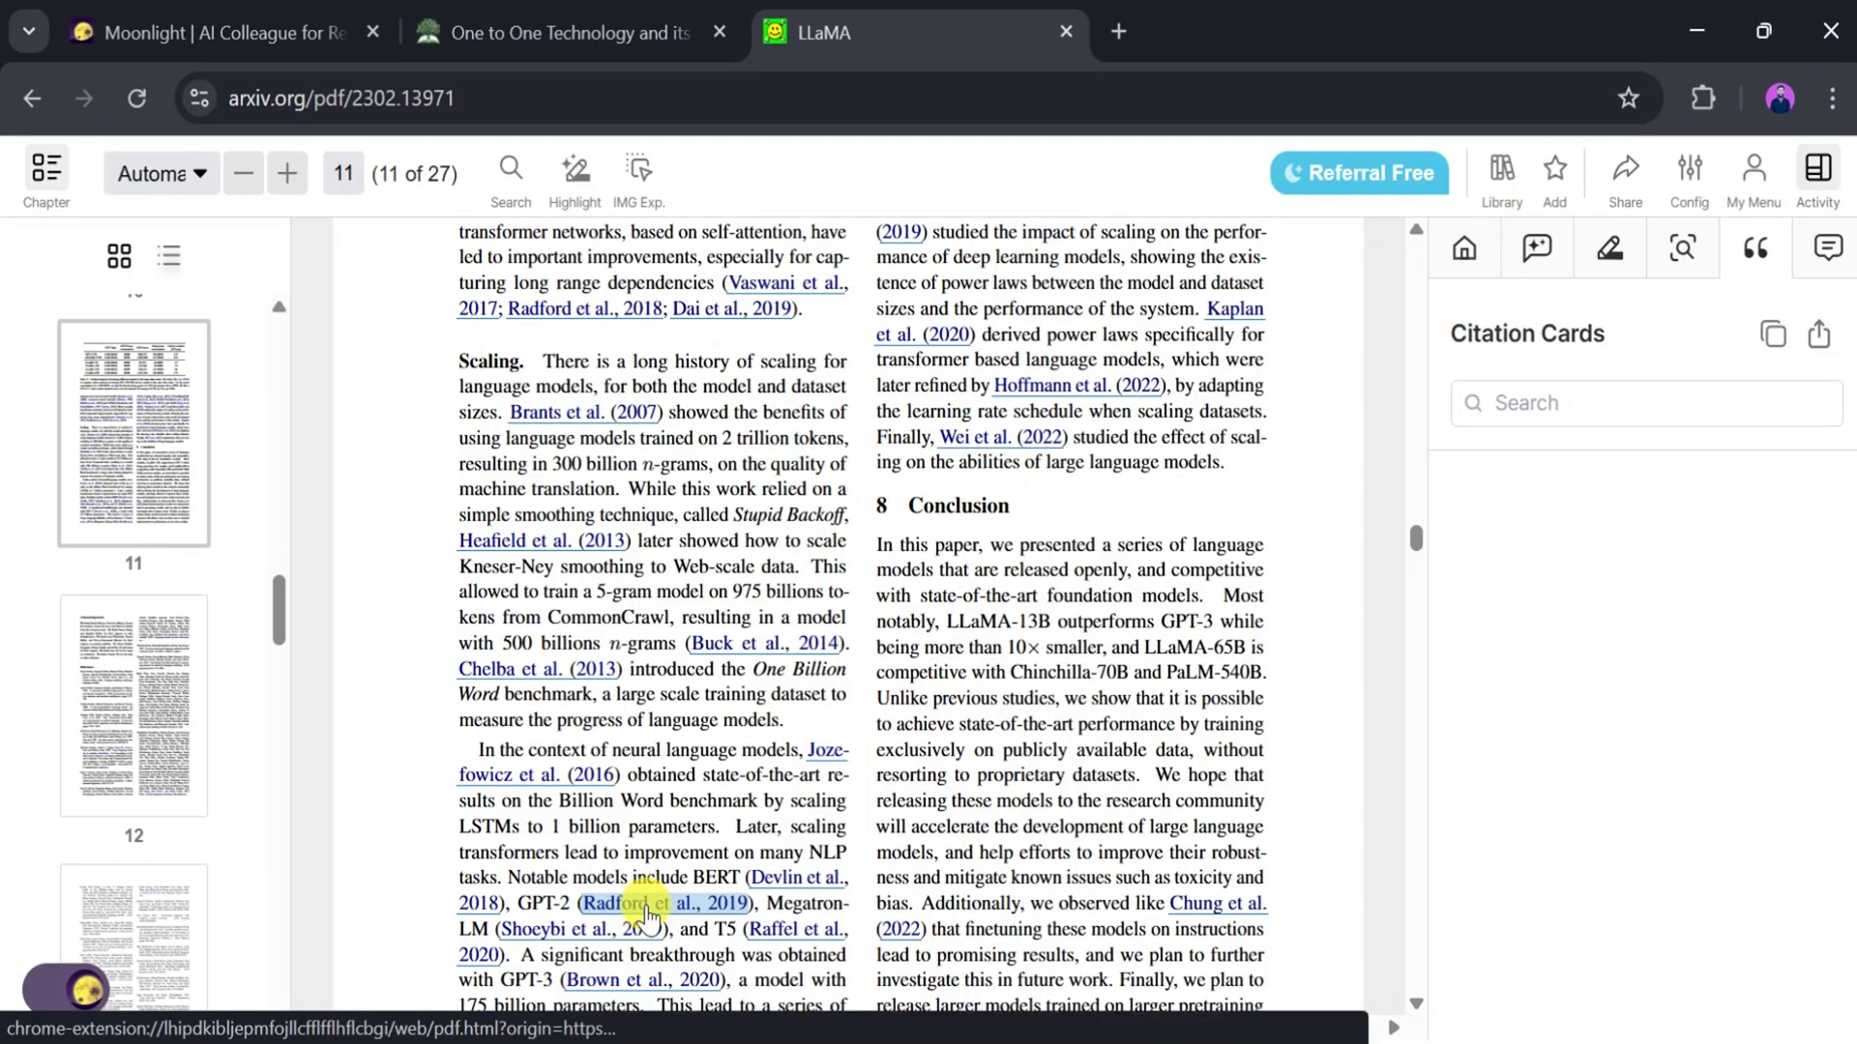
mouse_move(648, 916)
scroll(847, 817, "down", 3)
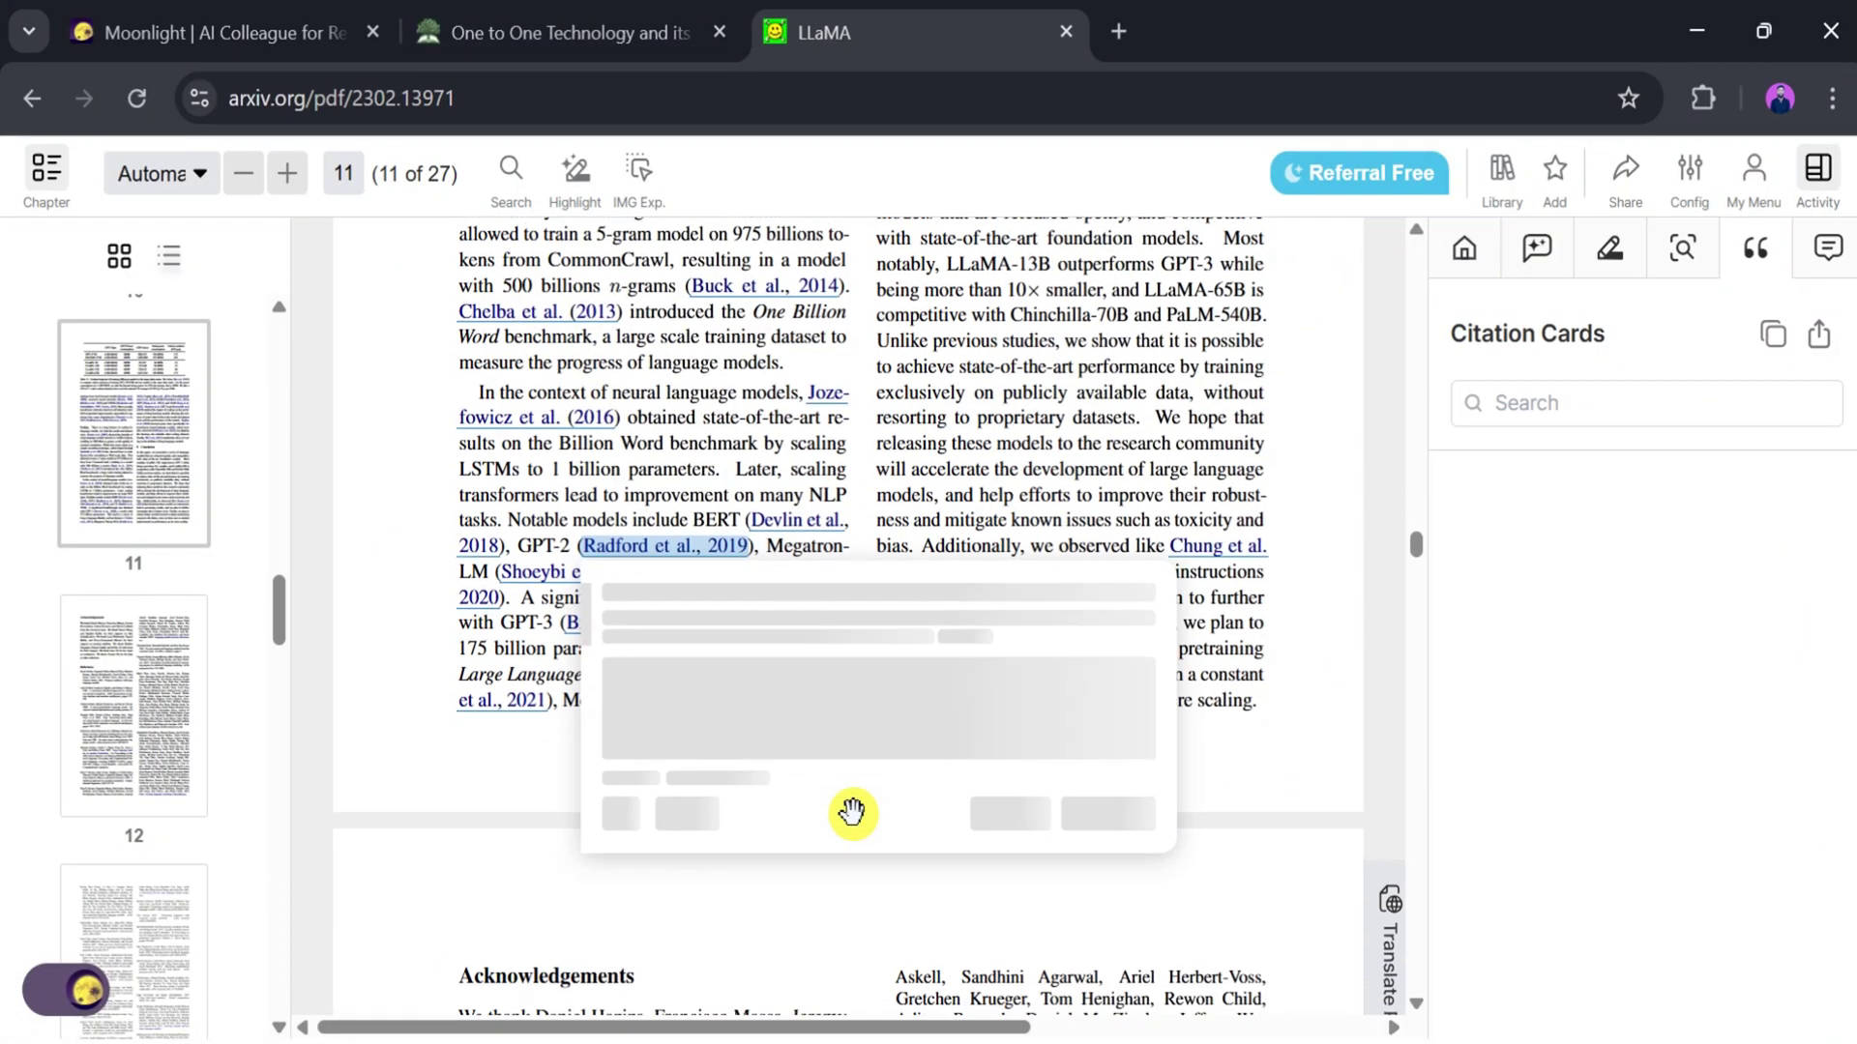